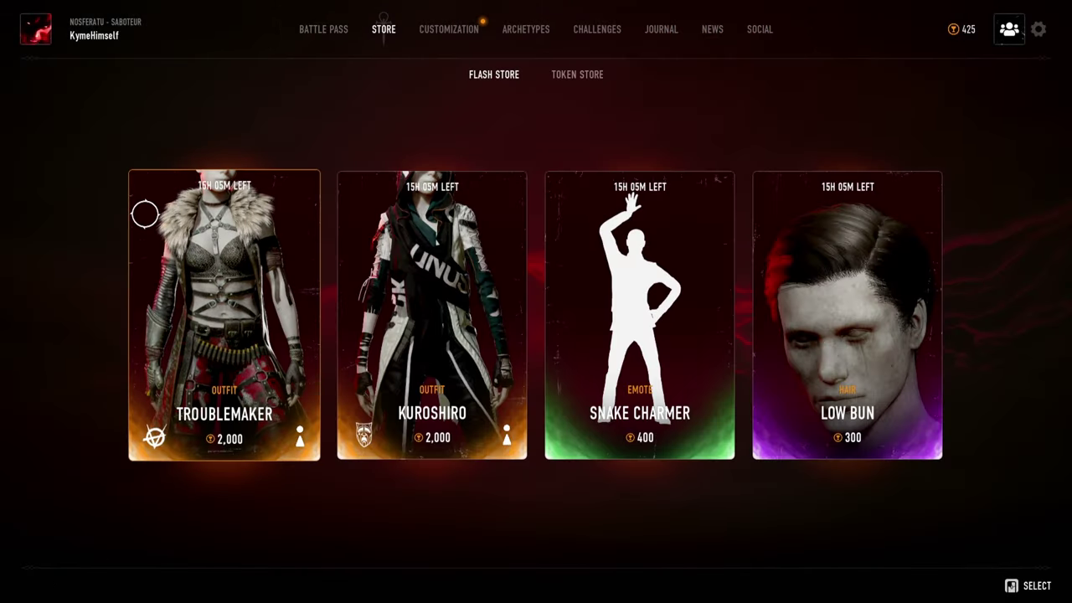
# - Preview the Kuroshiro outfit from the flash store and rotate its character model
pyautogui.click(419, 352)
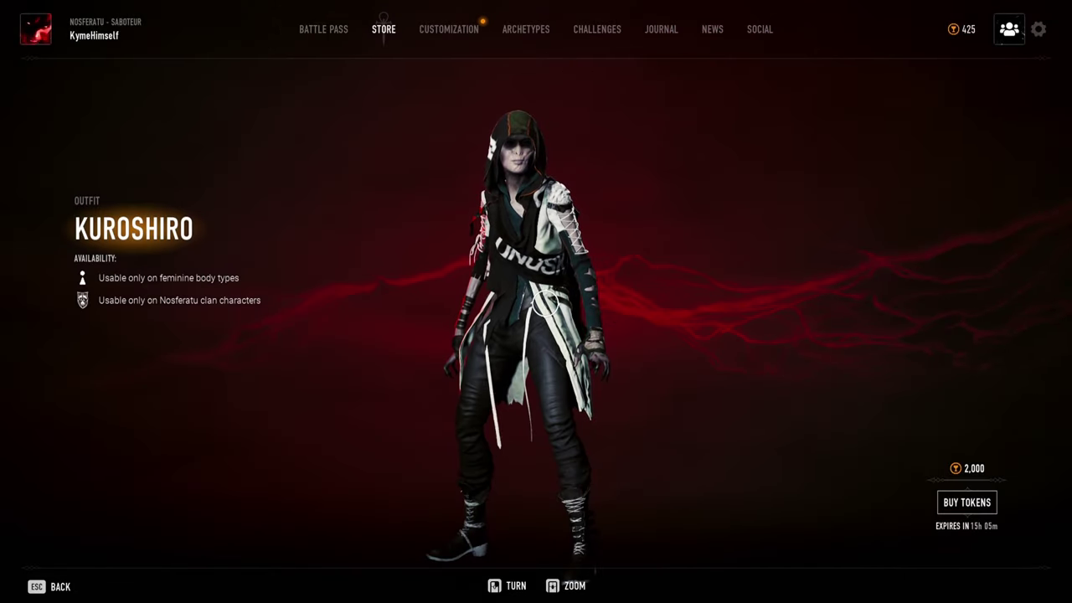
pyautogui.moveTo(542, 302); pyautogui.dragTo(713, 296)
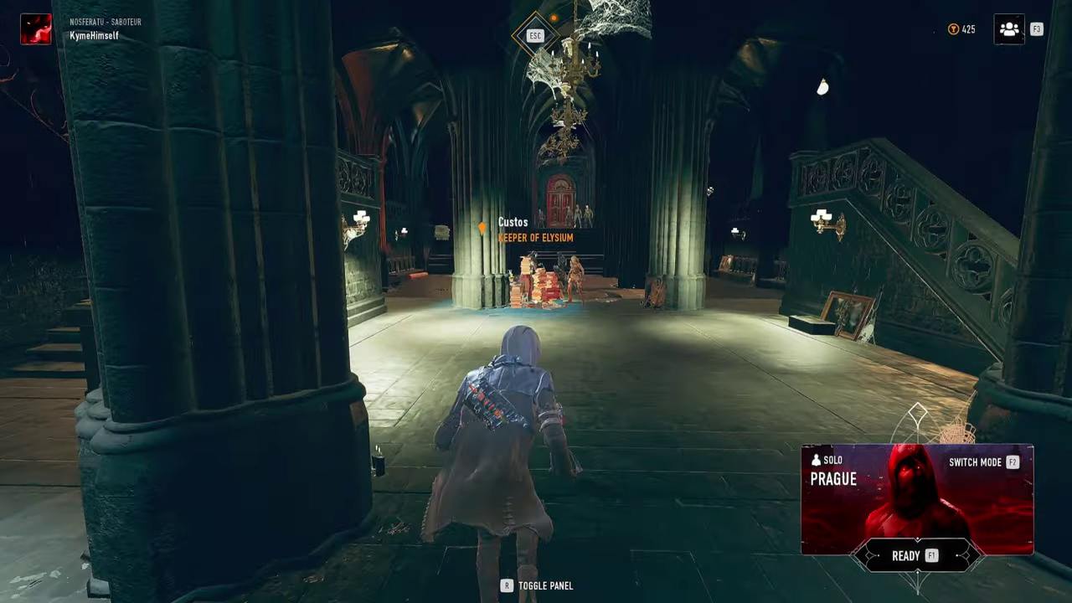
pyautogui.press('w')
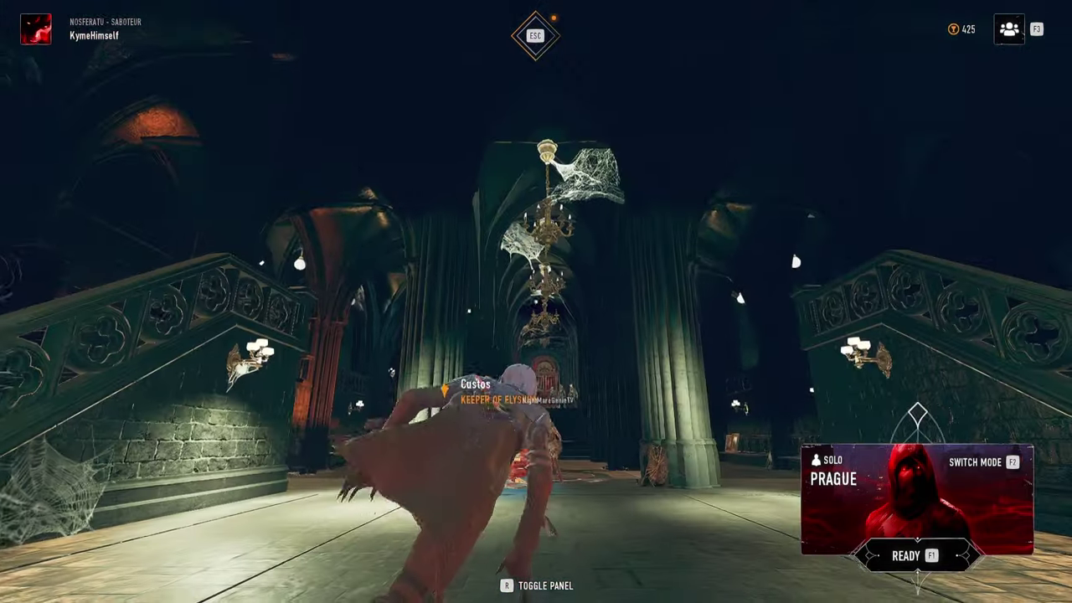
pyautogui.press('space')
pyautogui.press('w')
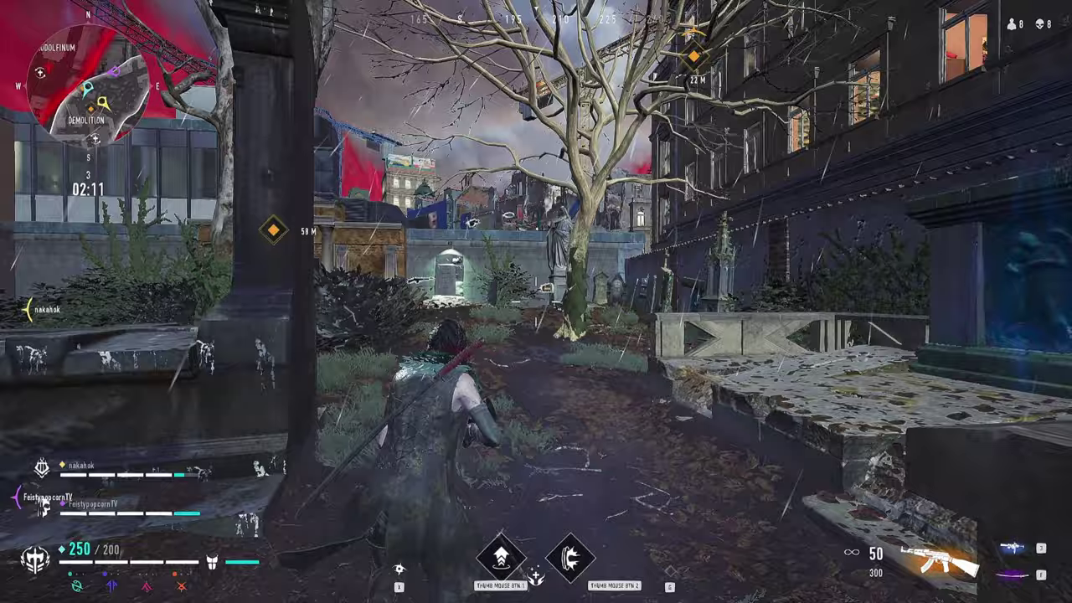
pyautogui.press('Escape')
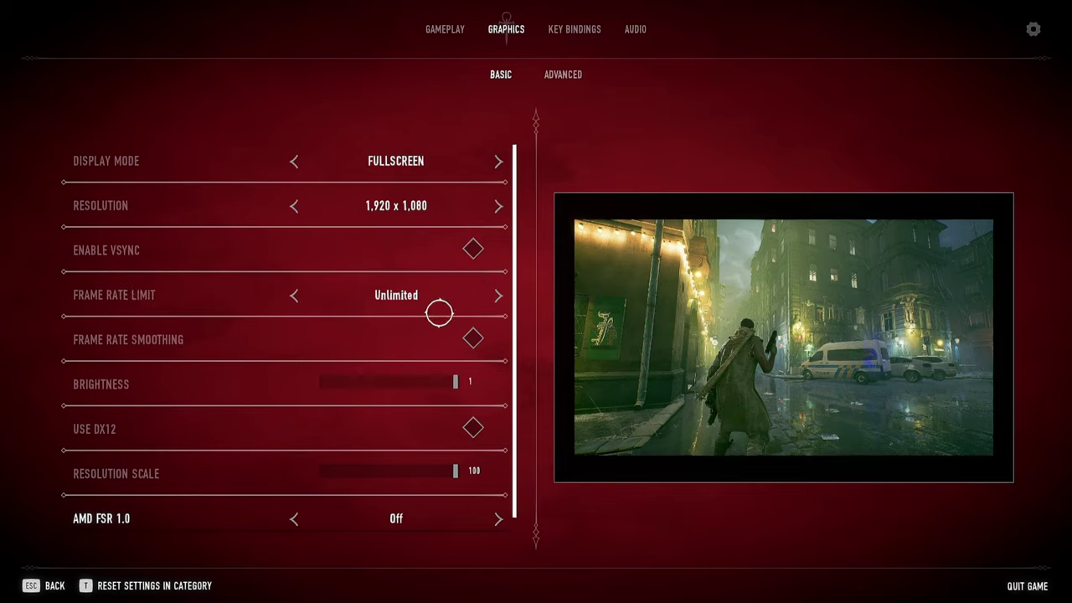
# - Set the resolution scale to 70, apply the graphics settings and return to the game
pyautogui.scroll(-1, 291, 389)
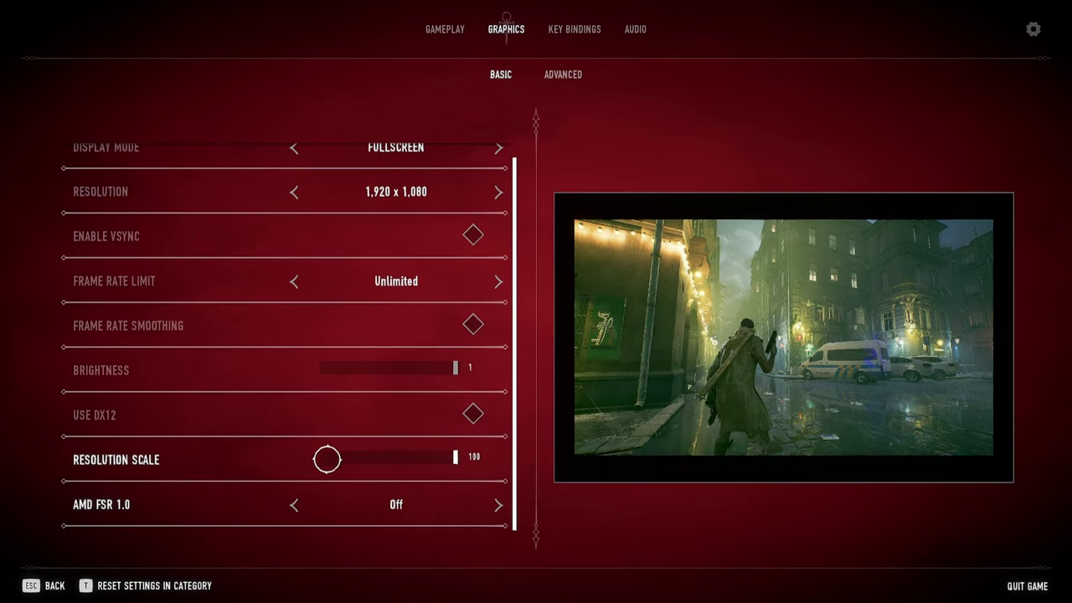
pyautogui.moveTo(431, 461); pyautogui.dragTo(369, 459)
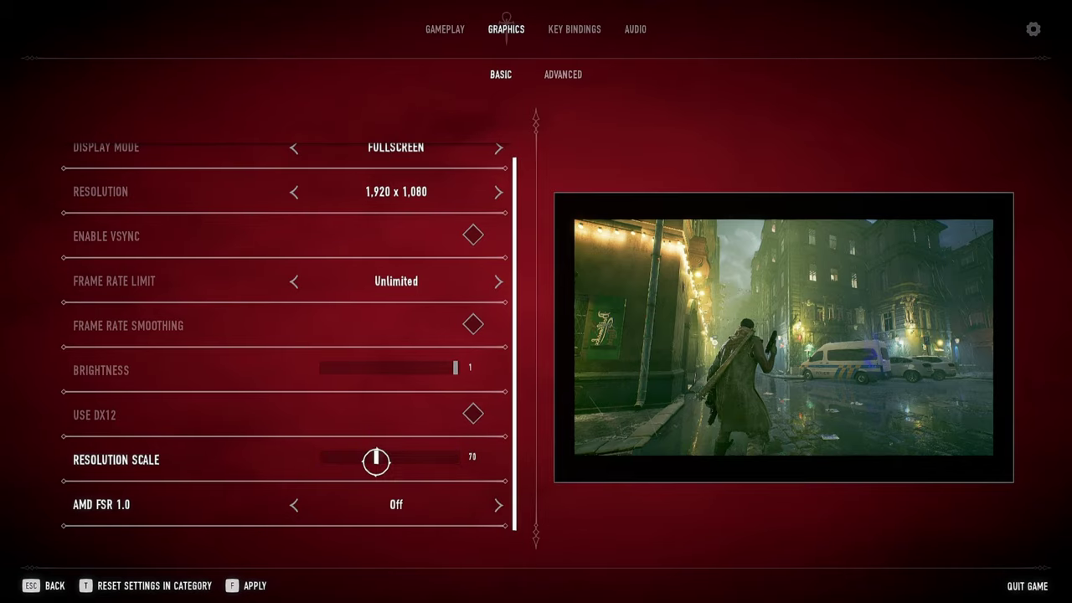
pyautogui.click(261, 580)
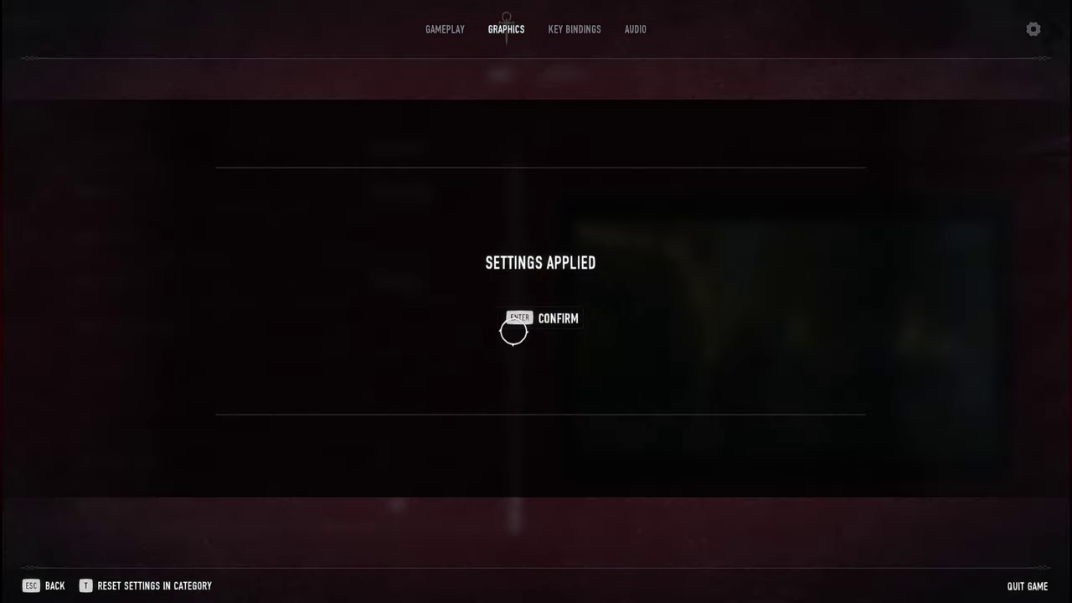
pyautogui.click(519, 325)
pyautogui.press('Escape')
pyautogui.press('Escape')
# - Open the advanced graphics settings and review every option from Quality Preset to Light Shafts
pyautogui.press('w')
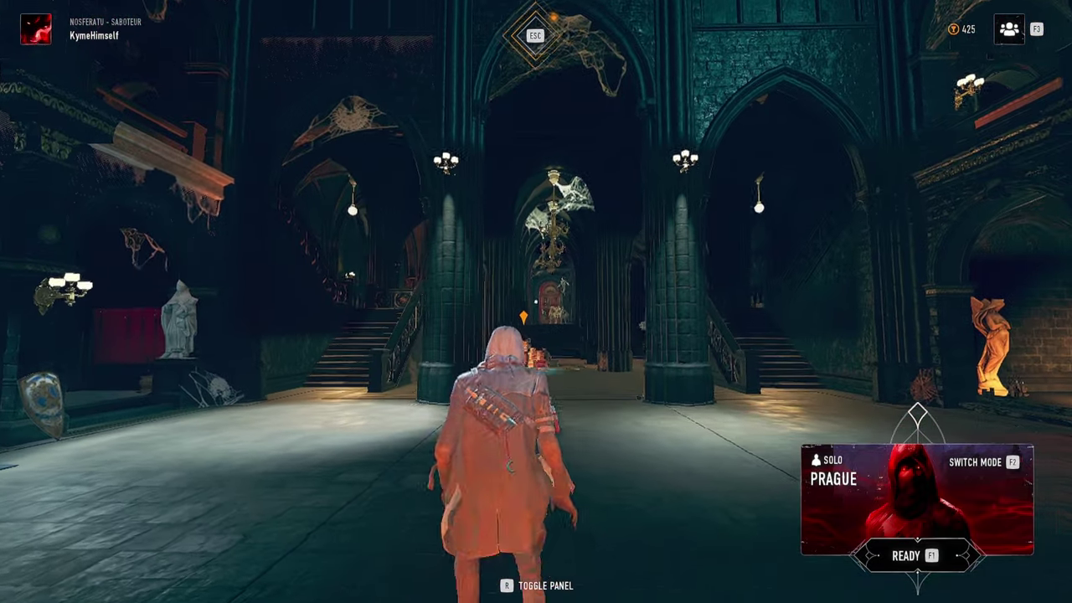
pyautogui.press('Escape')
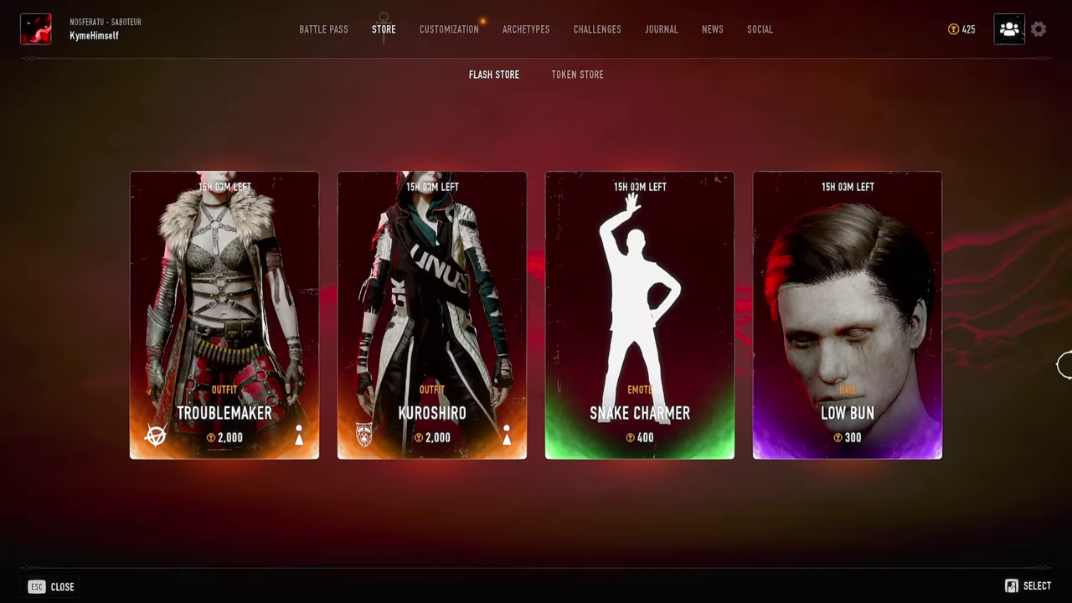
pyautogui.click(1035, 29)
pyautogui.click(502, 75)
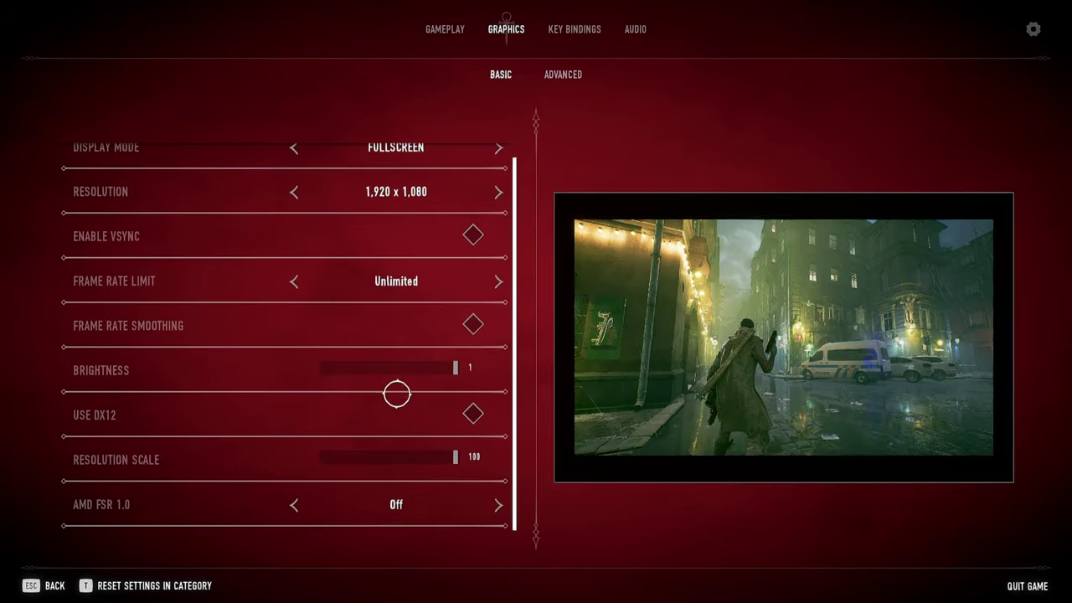
pyautogui.click(563, 74)
pyautogui.scroll(9, 407, 385)
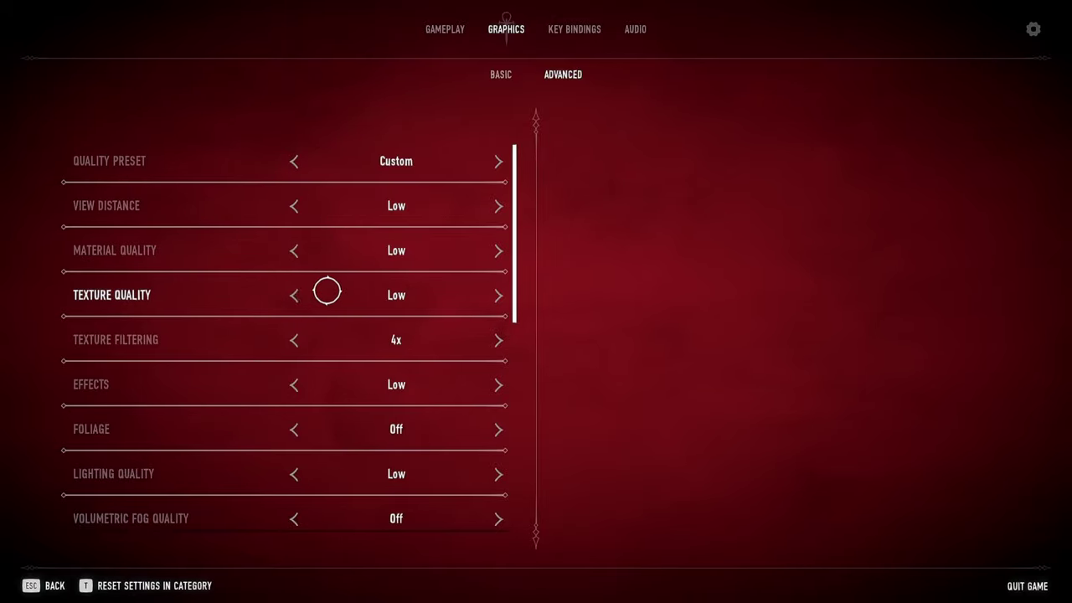
pyautogui.scroll(-2, 369, 419)
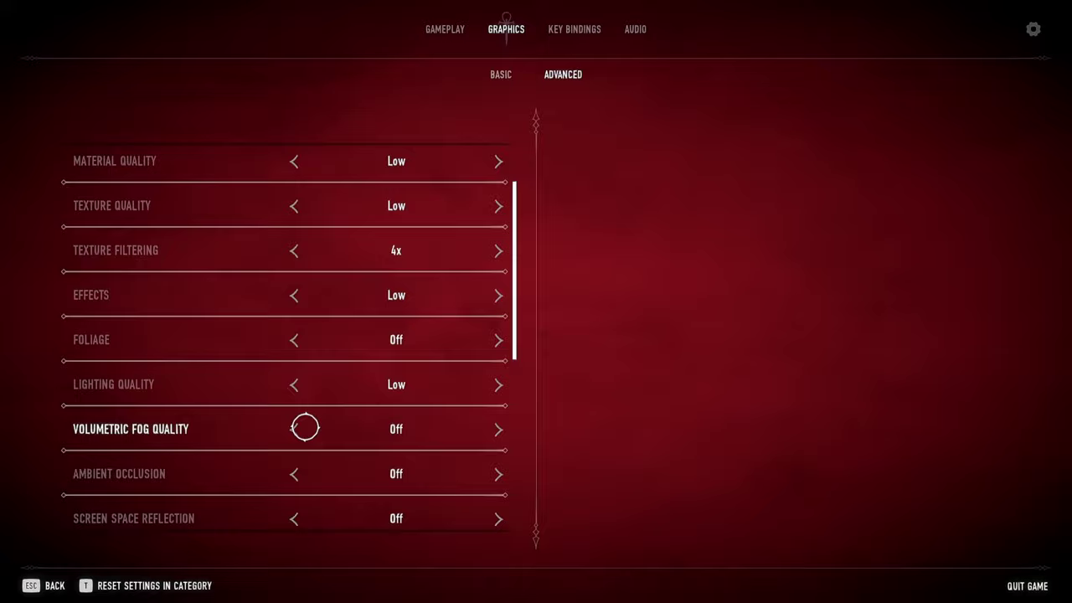
pyautogui.scroll(-9, 393, 427)
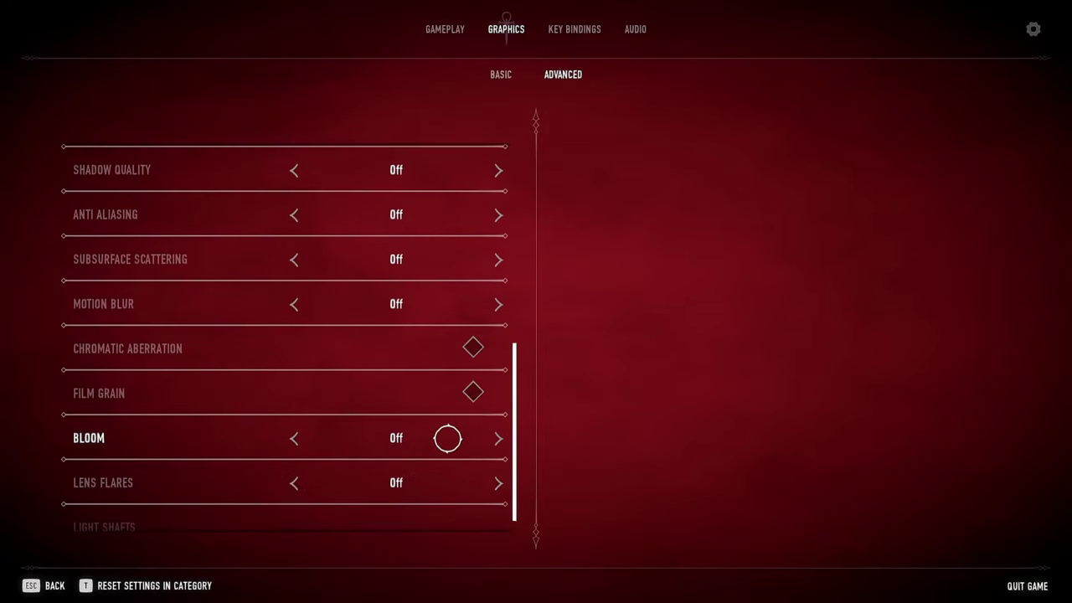
pyautogui.scroll(-1, 390, 450)
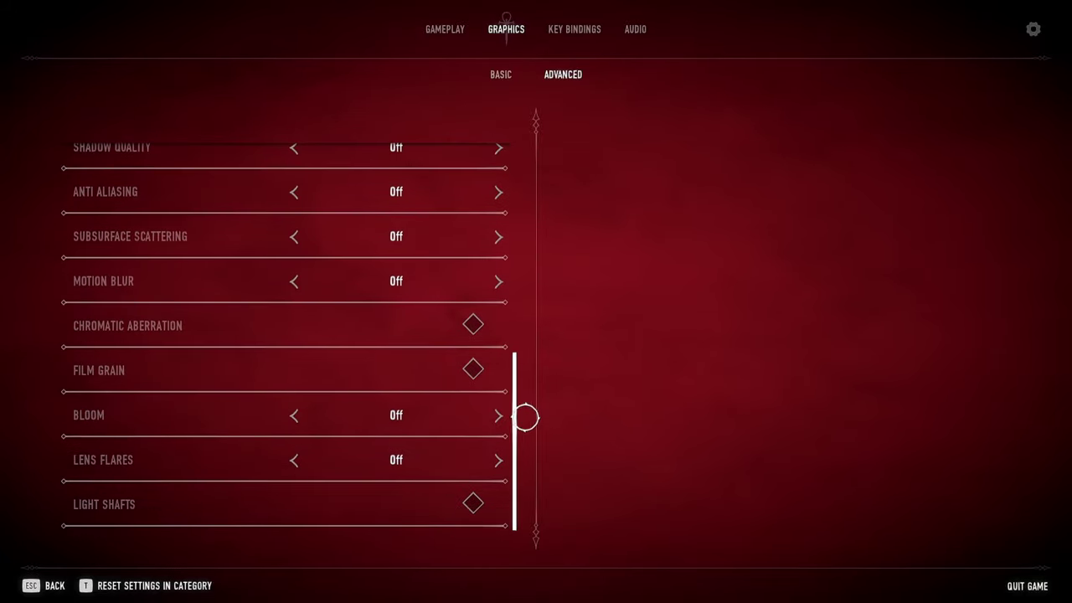
pyautogui.moveTo(517, 414); pyautogui.dragTo(534, 183)
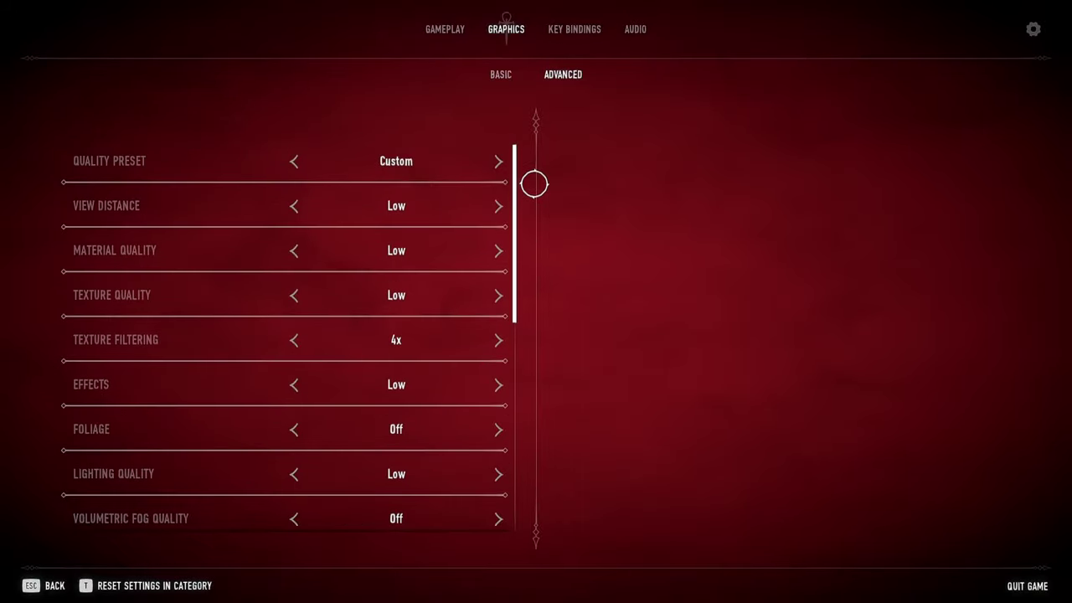
pyautogui.scroll(-2, 541, 239)
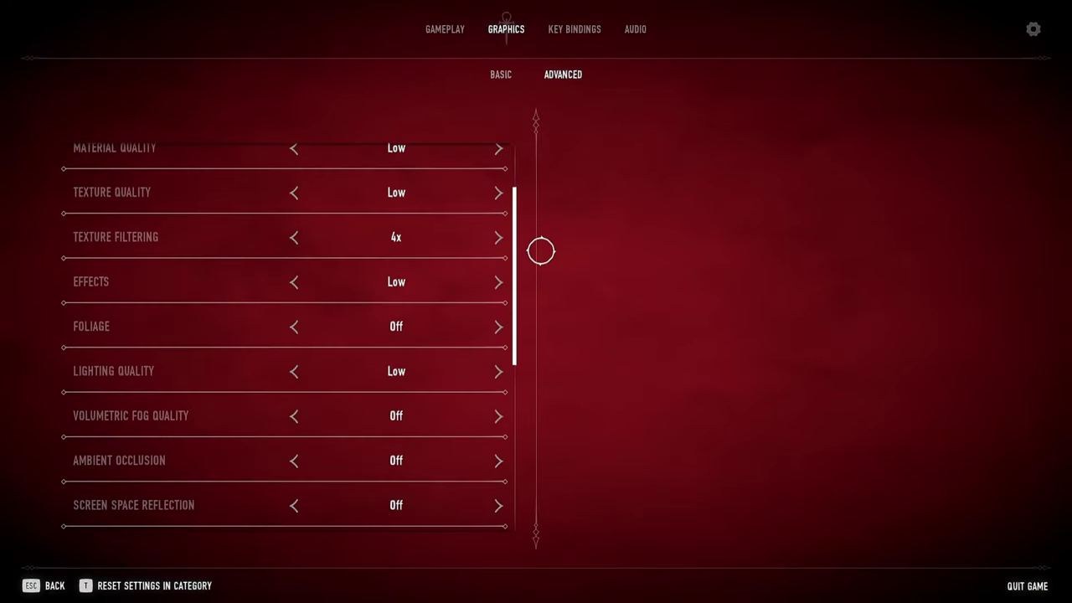
pyautogui.moveTo(514, 228); pyautogui.dragTo(527, 391)
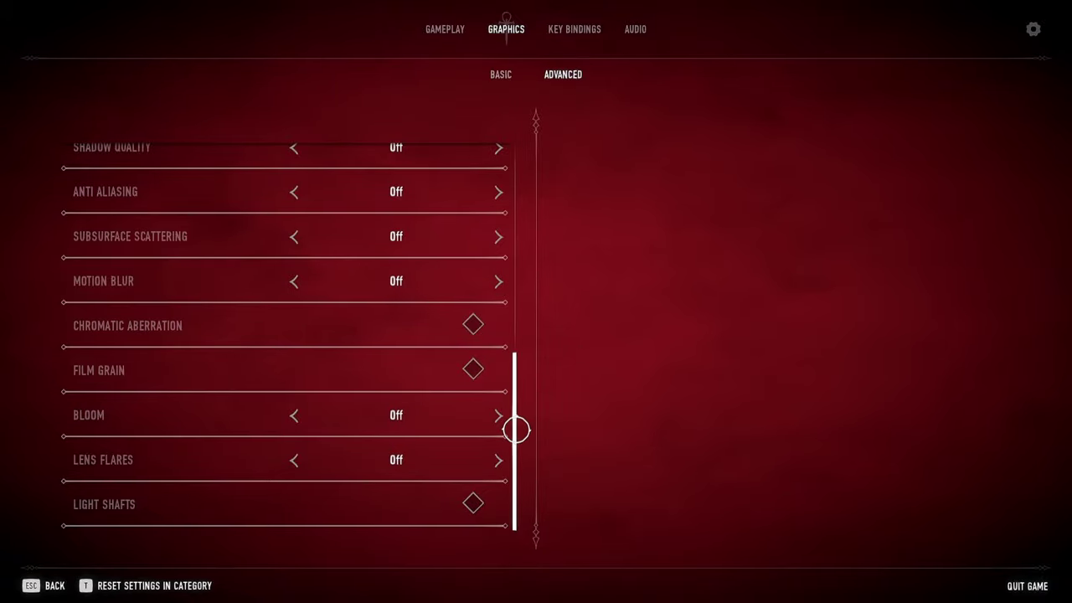
pyautogui.moveTo(514, 429); pyautogui.dragTo(630, 190)
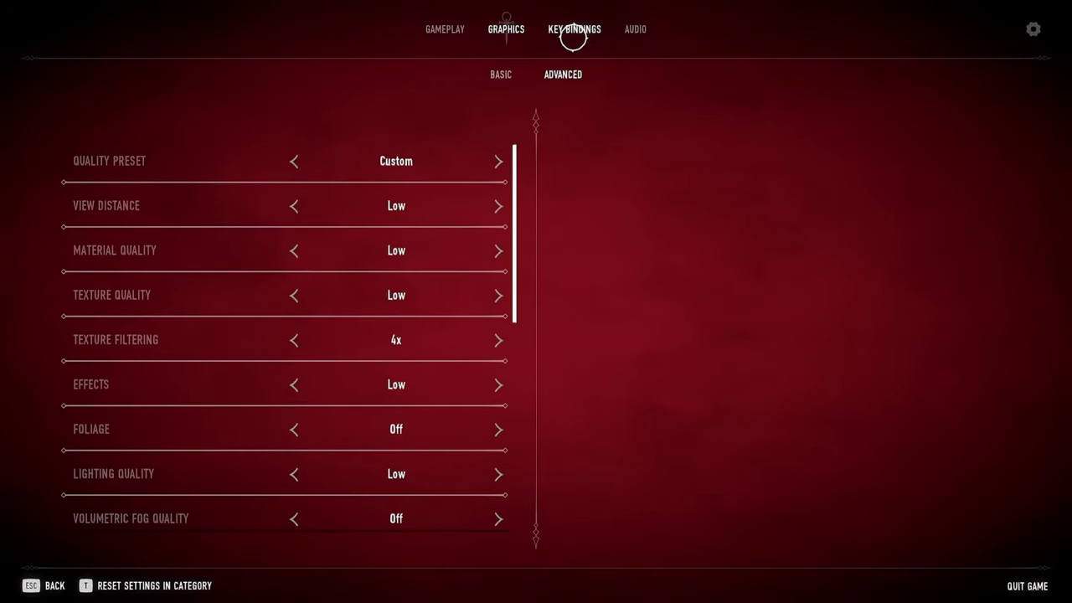
# - Check the gameplay settings, including auto-sprint and the input preset, and leave the settings
pyautogui.click(574, 32)
pyautogui.click(506, 31)
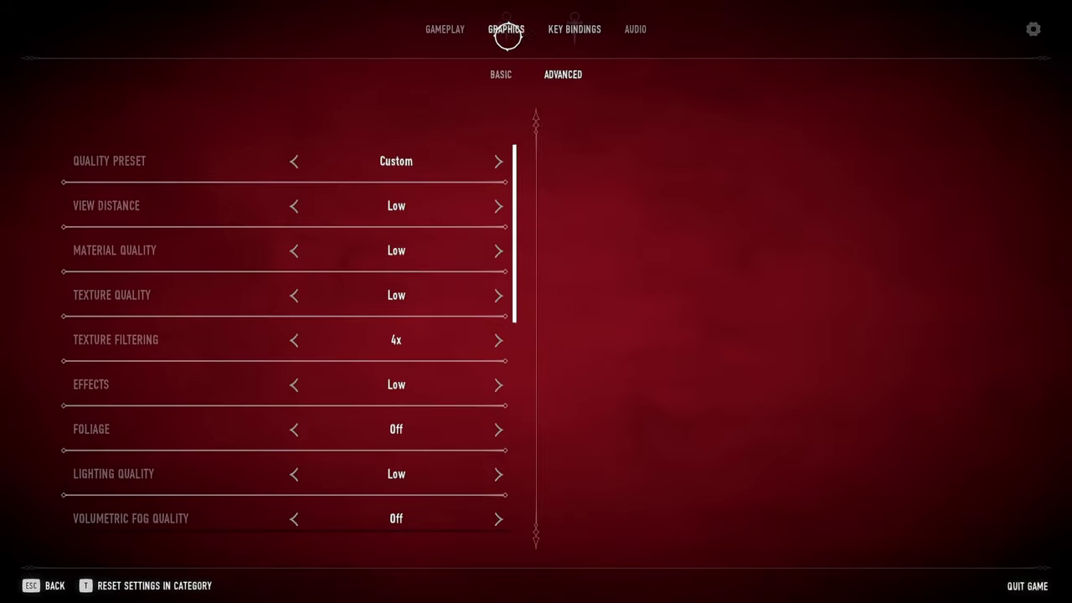
pyautogui.click(447, 29)
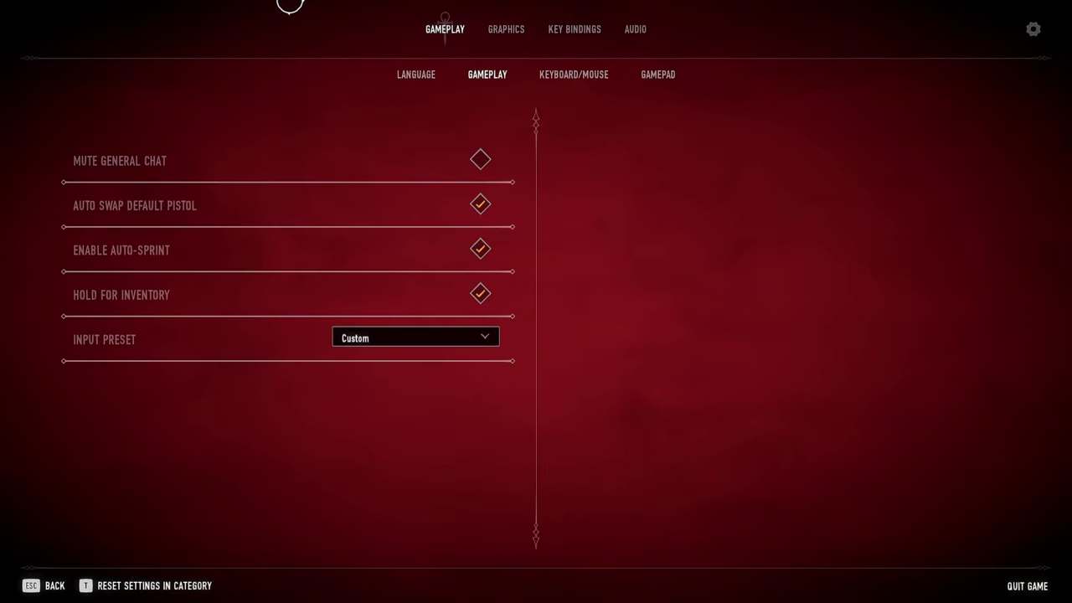
pyautogui.press('Escape')
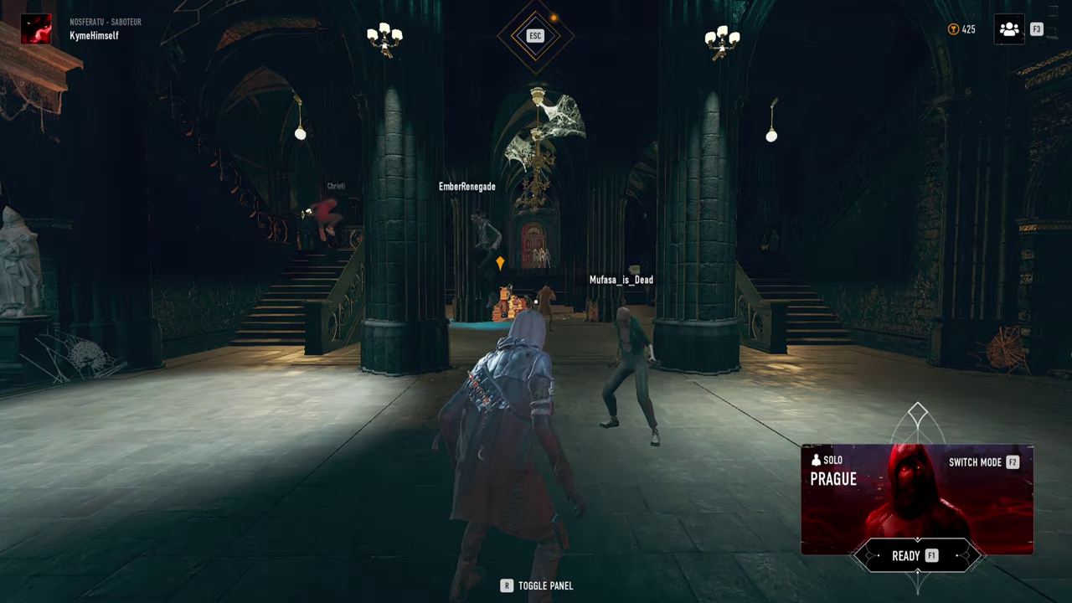
# - Run the character forward through the hall to the staircase facing the wooden door
pyautogui.press('w')
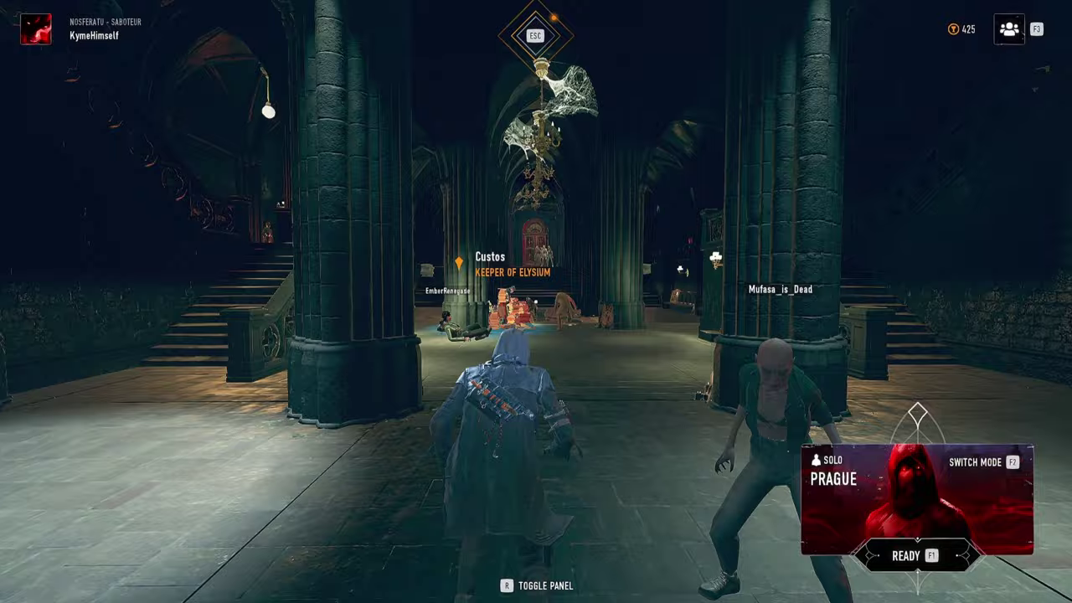
pyautogui.press('w')
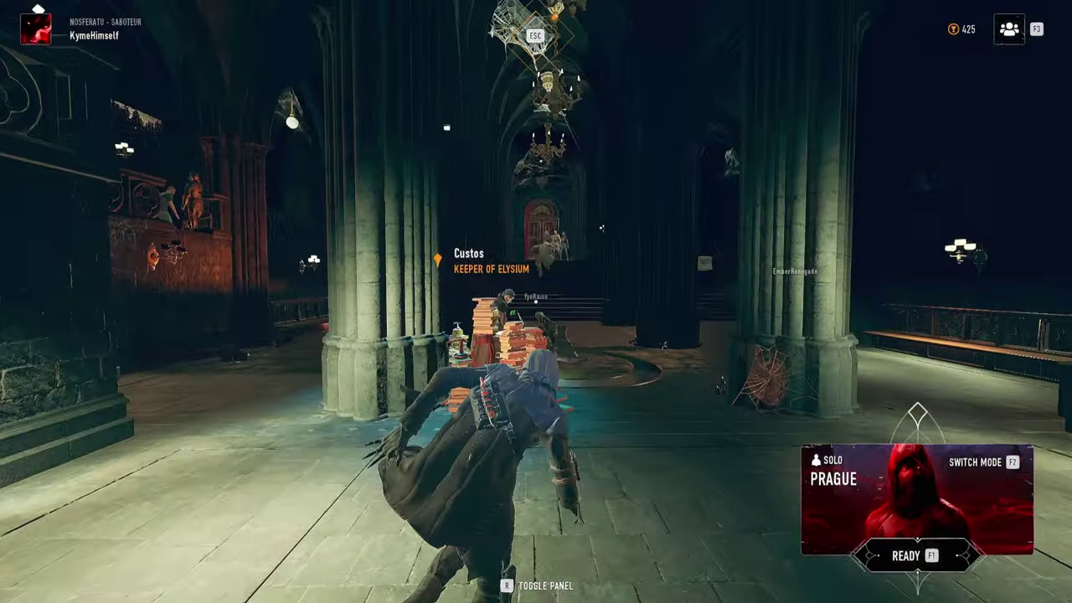
pyautogui.press('w')
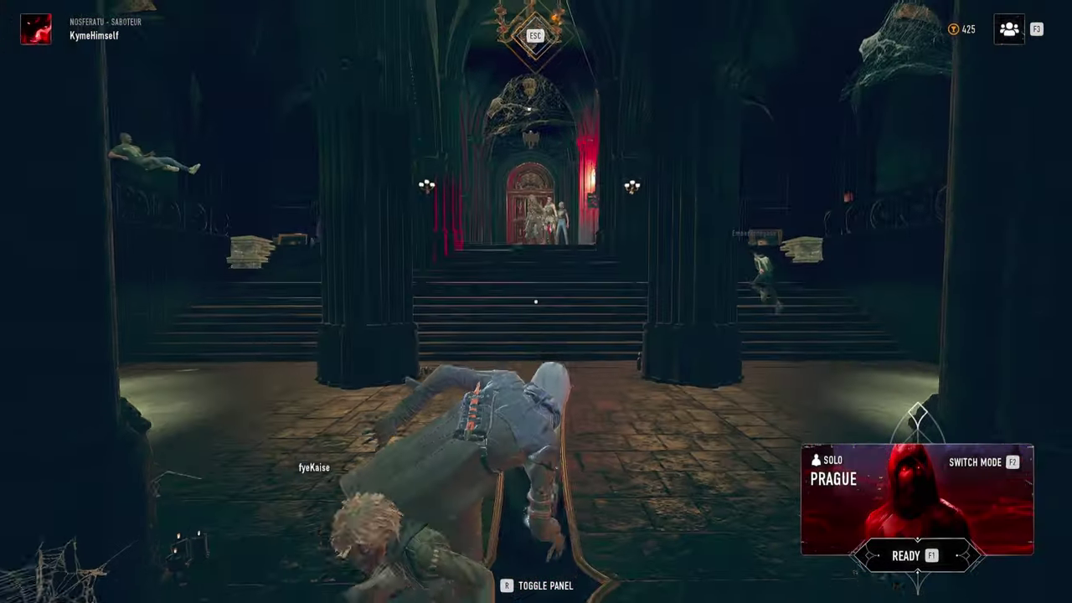
pyautogui.press('w')
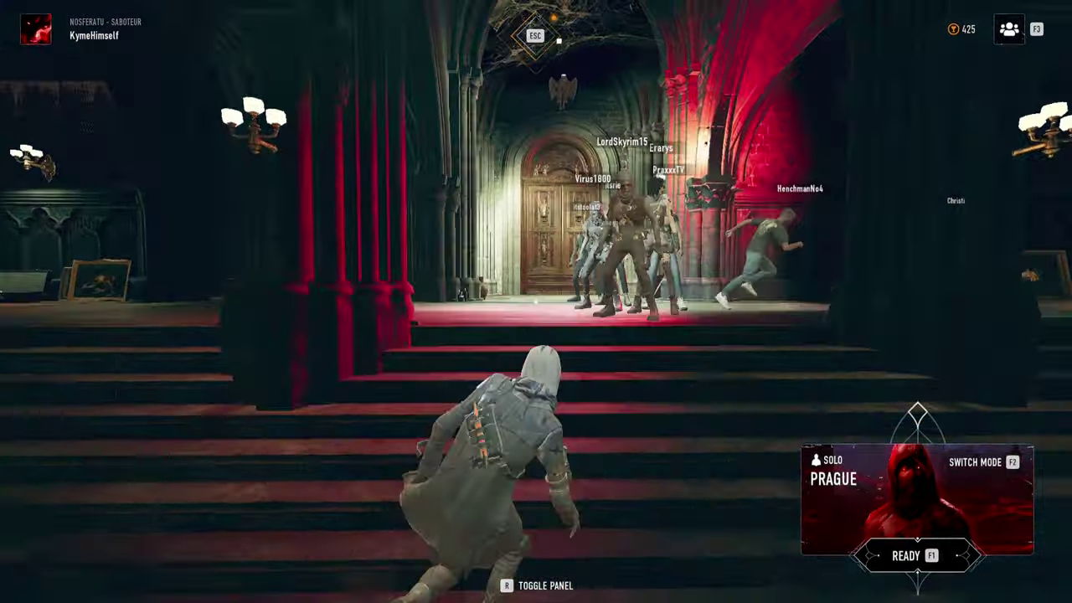
# - Open the ReShade overlay, turn off Performance Mode and enlarge the shader parameter area
pyautogui.press('Home')
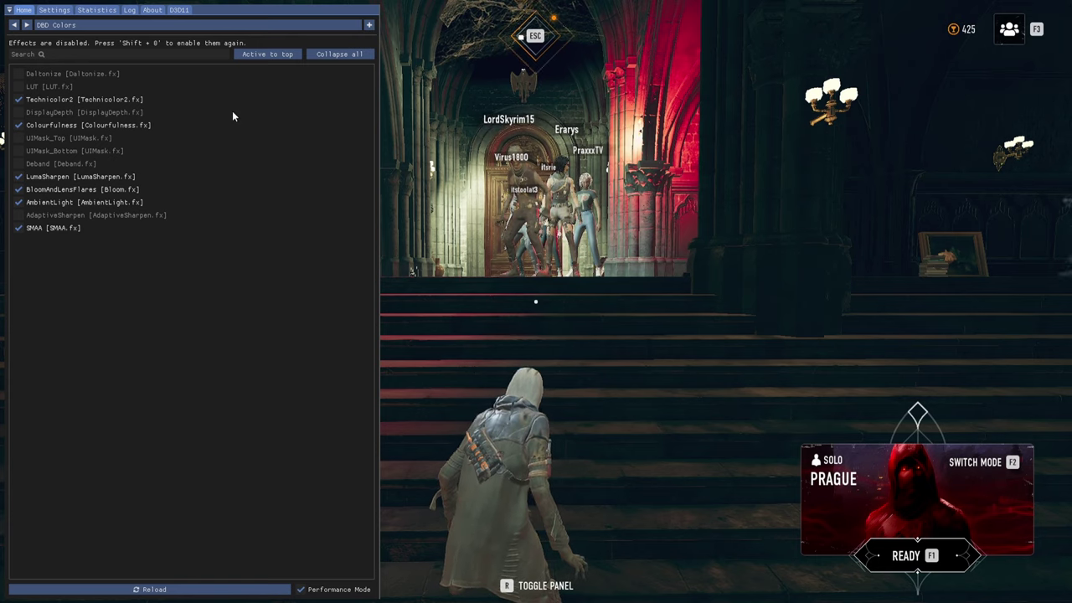
pyautogui.click(299, 589)
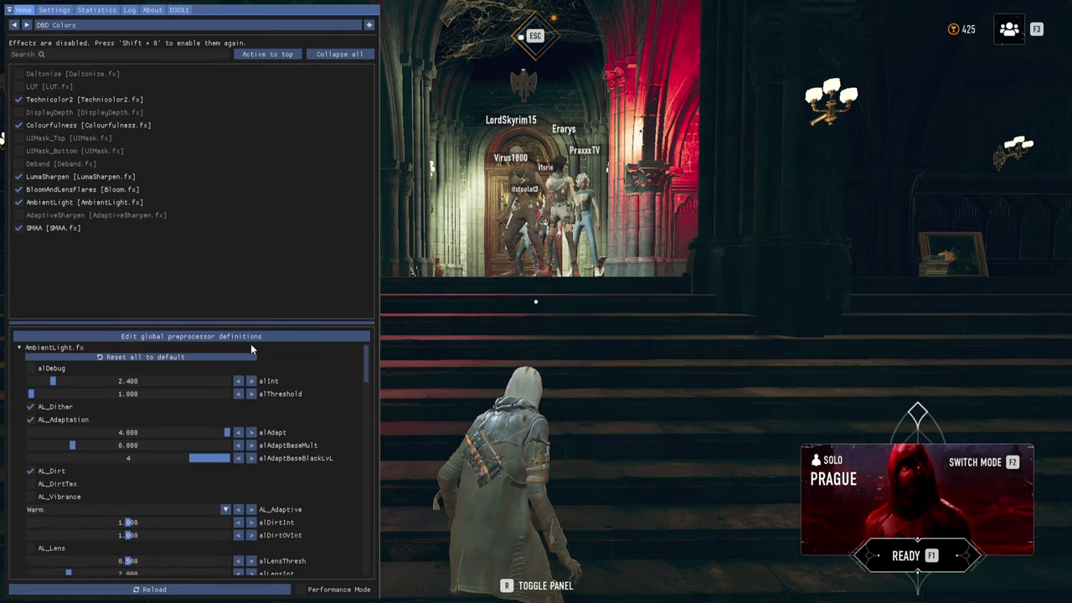
pyautogui.moveTo(191, 322); pyautogui.dragTo(196, 84)
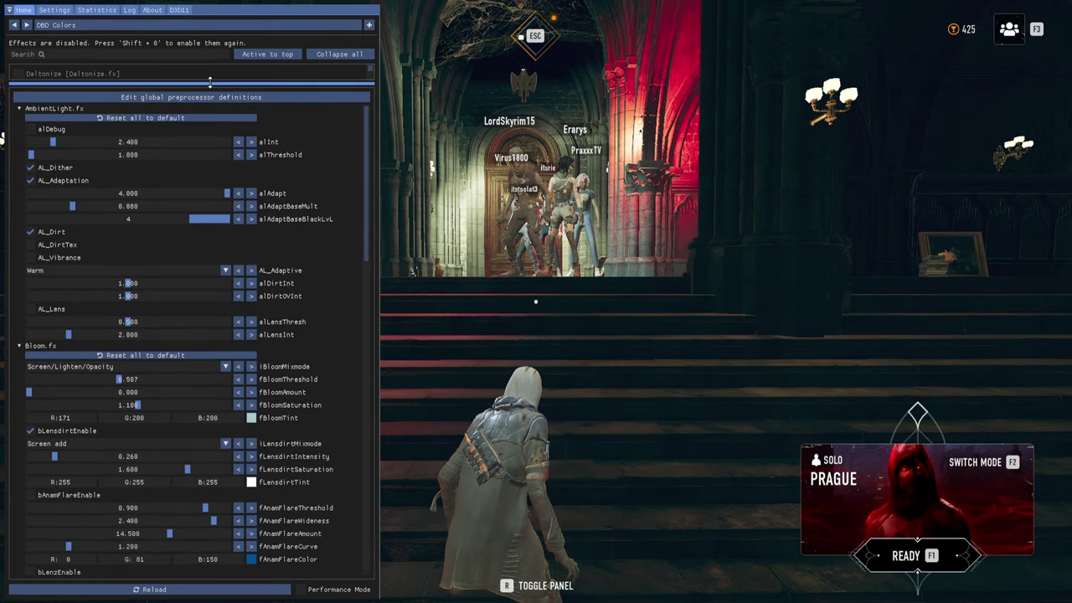
pyautogui.moveTo(368, 131); pyautogui.dragTo(372, 104)
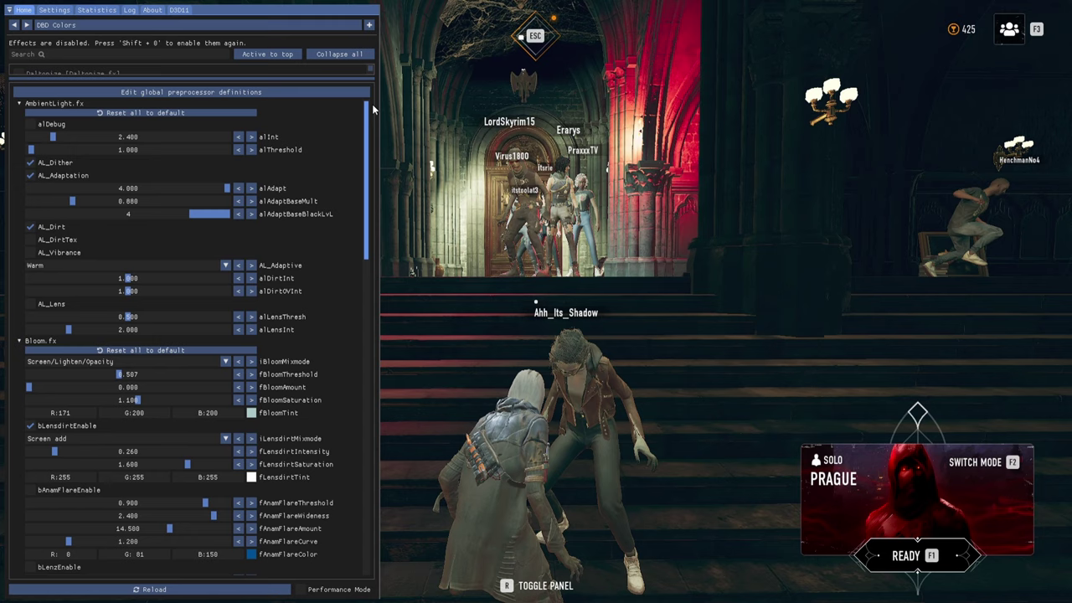
# - Review the DBD Colors preset's effect list and the shader values from AmbientLight.fx through SMAA.fx
pyautogui.moveTo(264, 84); pyautogui.dragTo(265, 333)
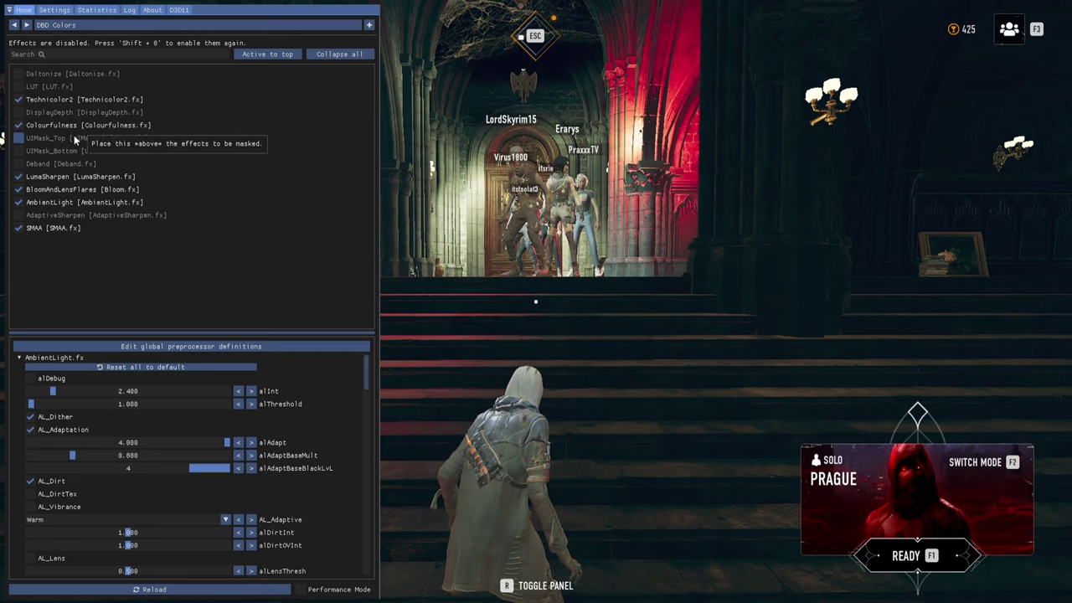
pyautogui.moveTo(312, 332); pyautogui.dragTo(312, 83)
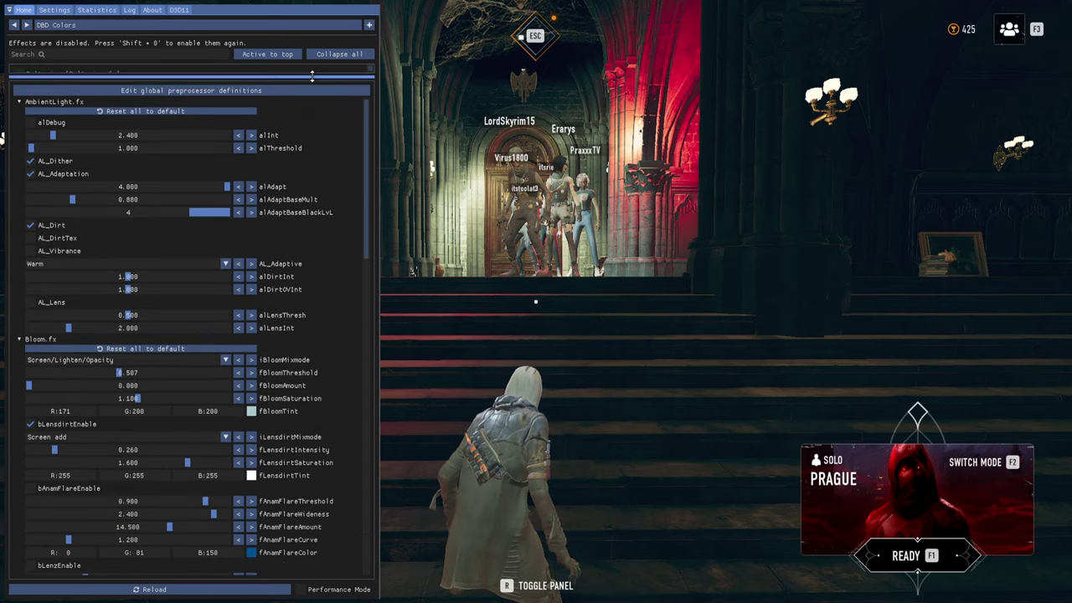
pyautogui.scroll(-5, 345, 323)
pyautogui.scroll(-10, 321, 352)
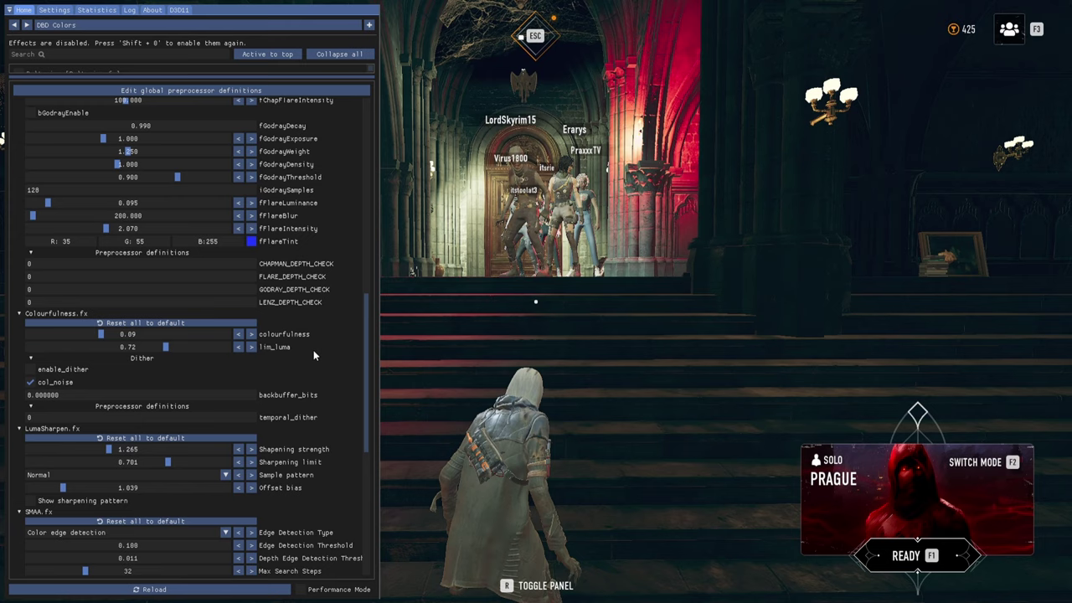
pyautogui.scroll(10, 361, 368)
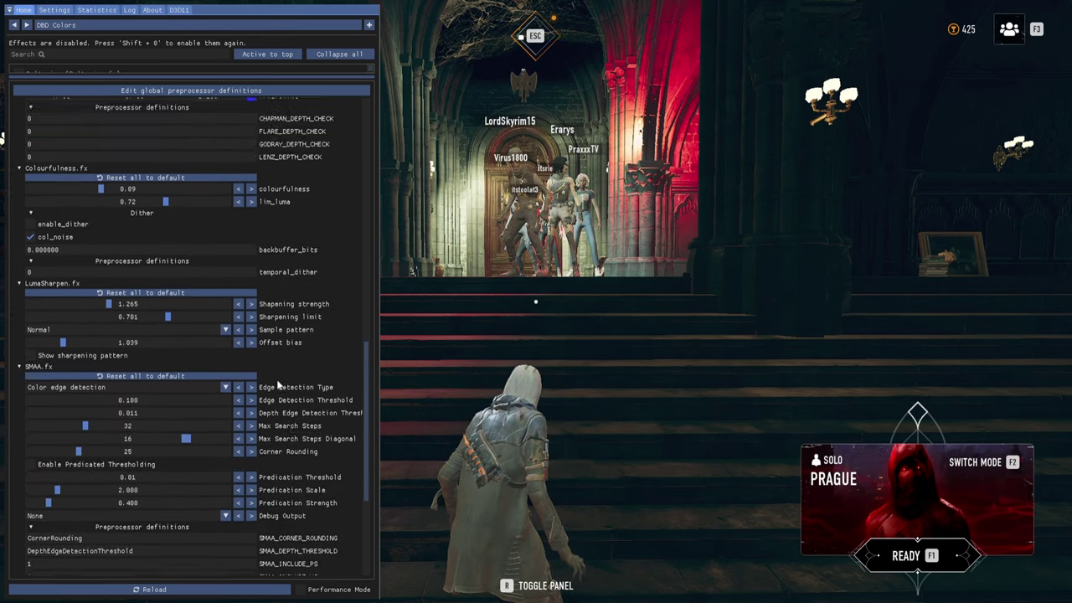
pyautogui.scroll(1, 280, 355)
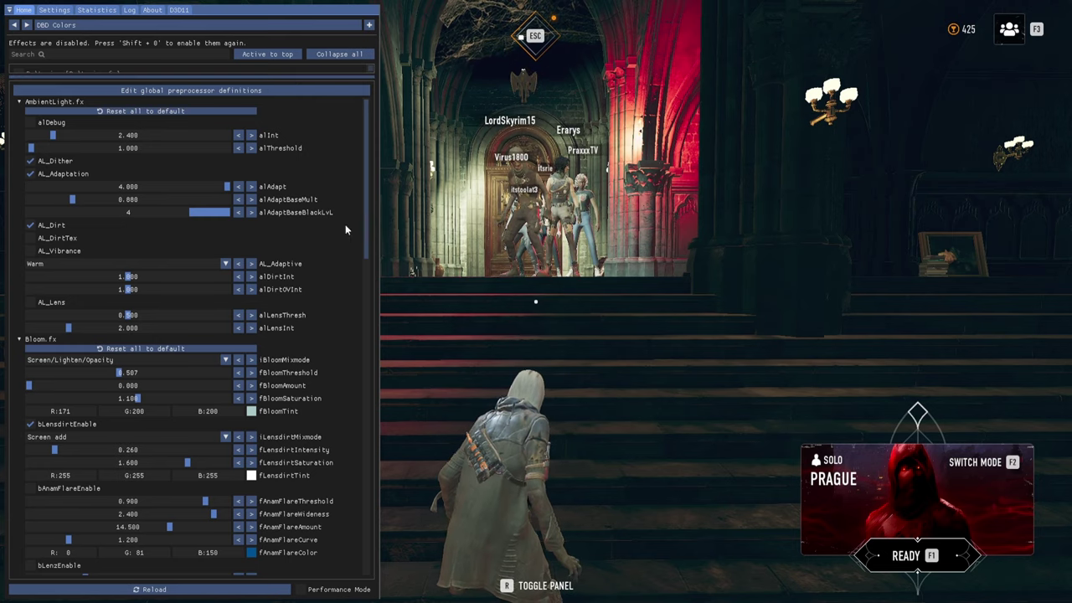
# - Turn Performance Mode back on in the ReShade overlay and close the overlay
pyautogui.click(301, 588)
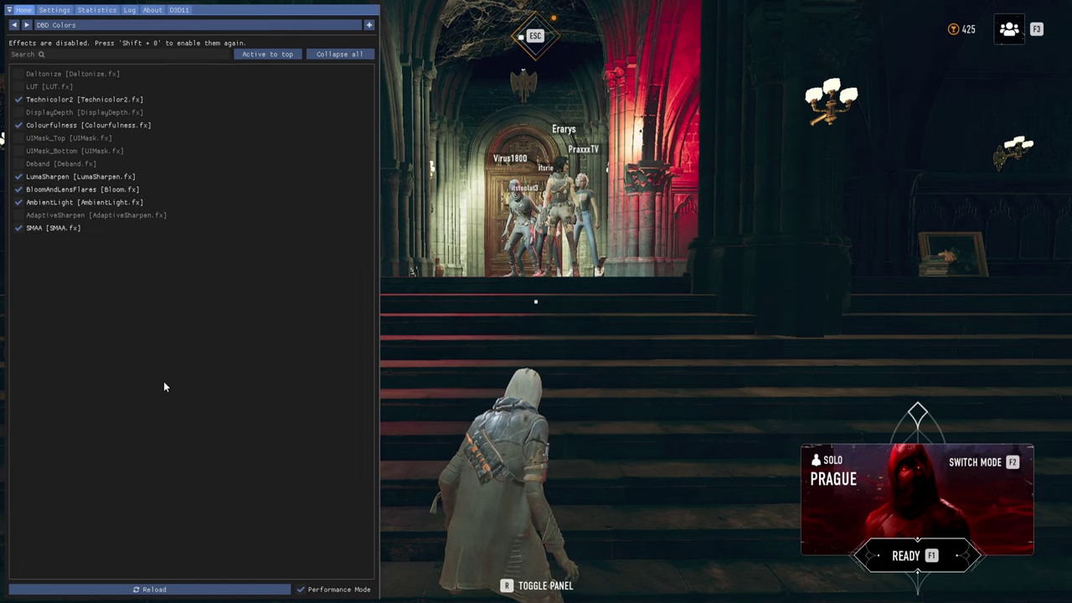
pyautogui.press('Home')
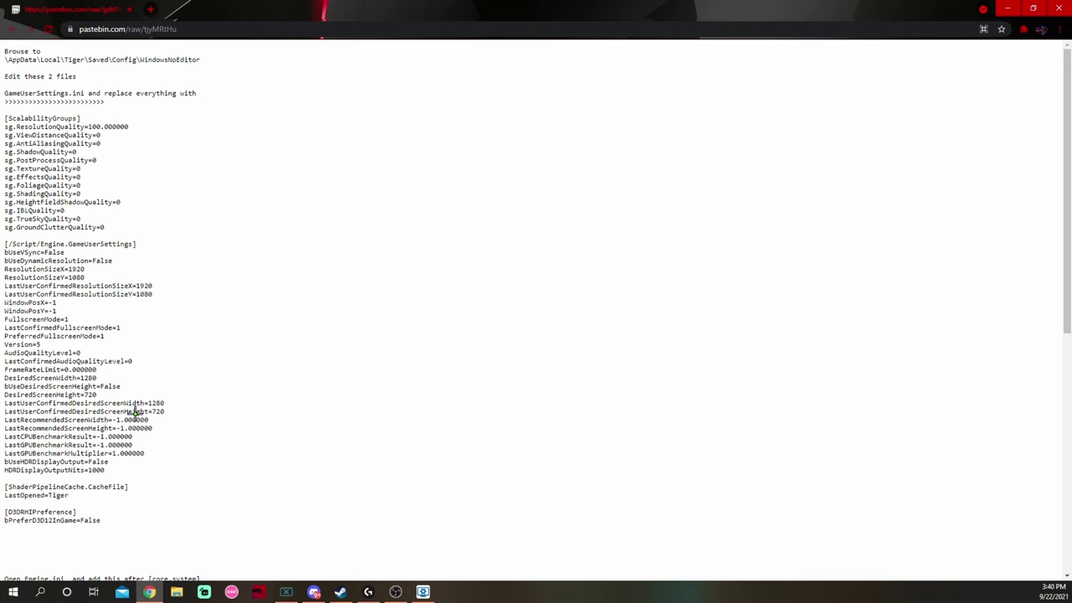
# - Search Windows for %appdata% and open the matching file folder
pyautogui.scroll(5, 142, 295)
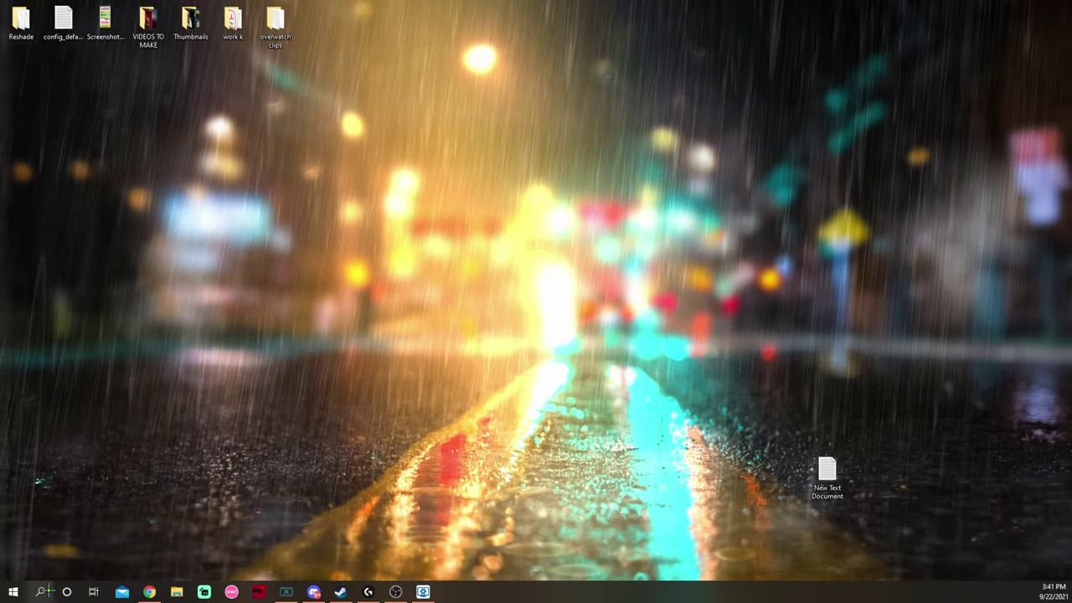
pyautogui.click(39, 592)
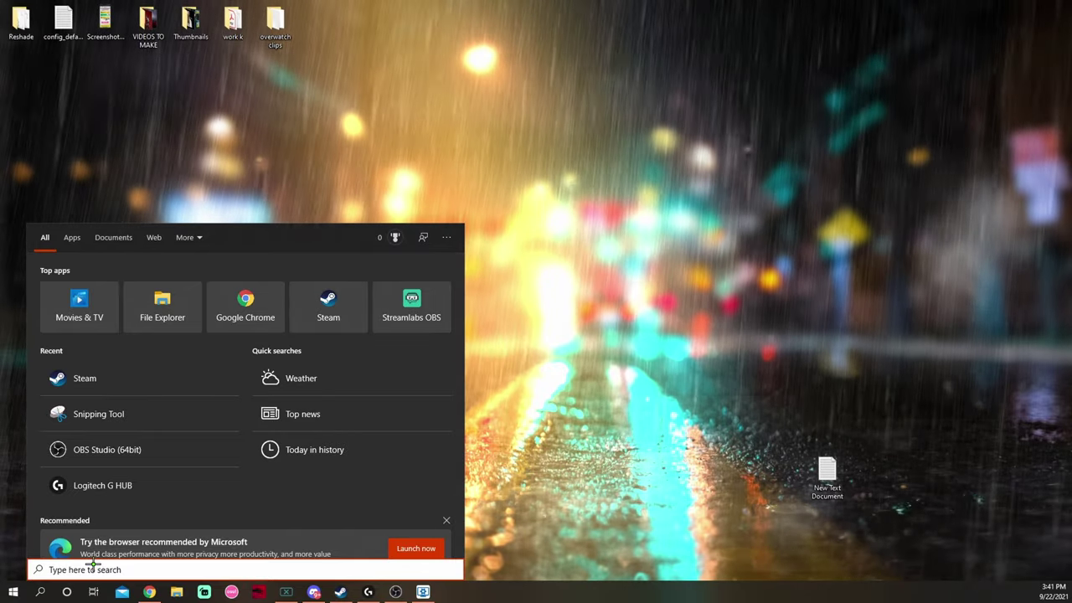
pyautogui.write('%')
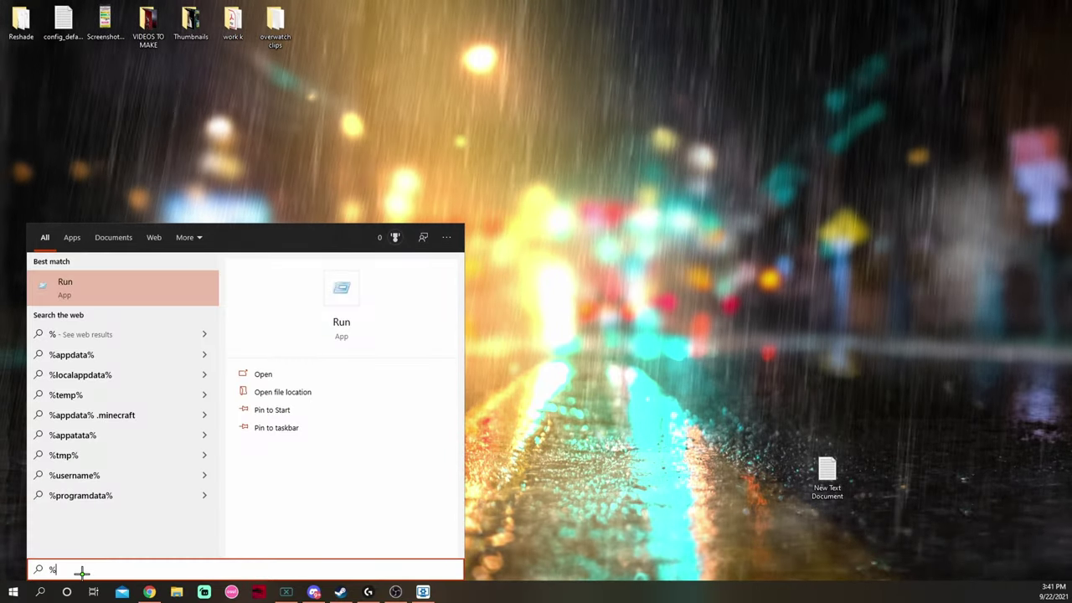
pyautogui.write('appda')
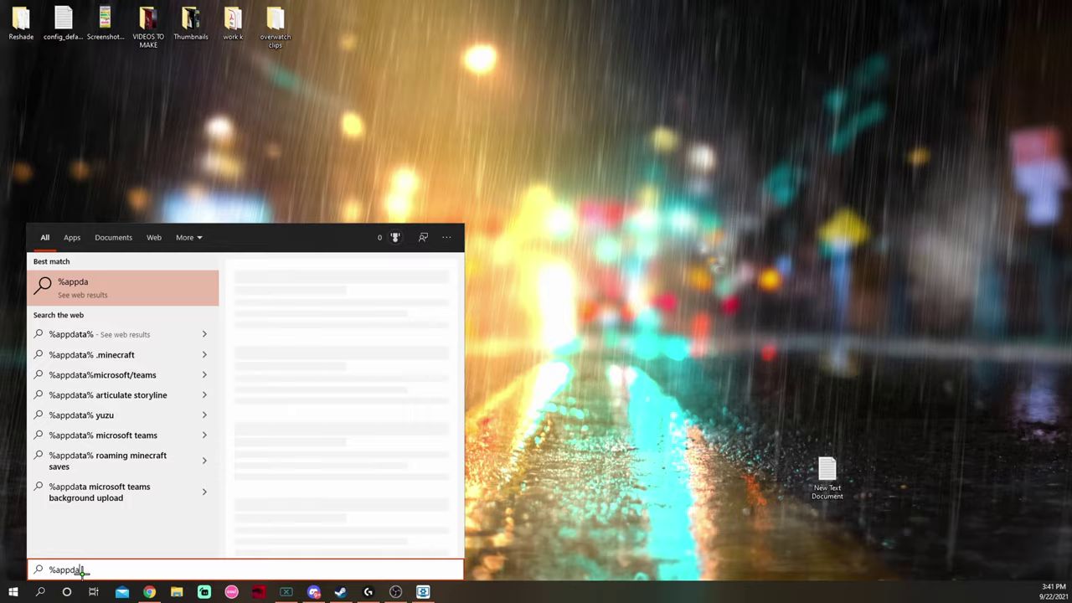
pyautogui.write('ta%')
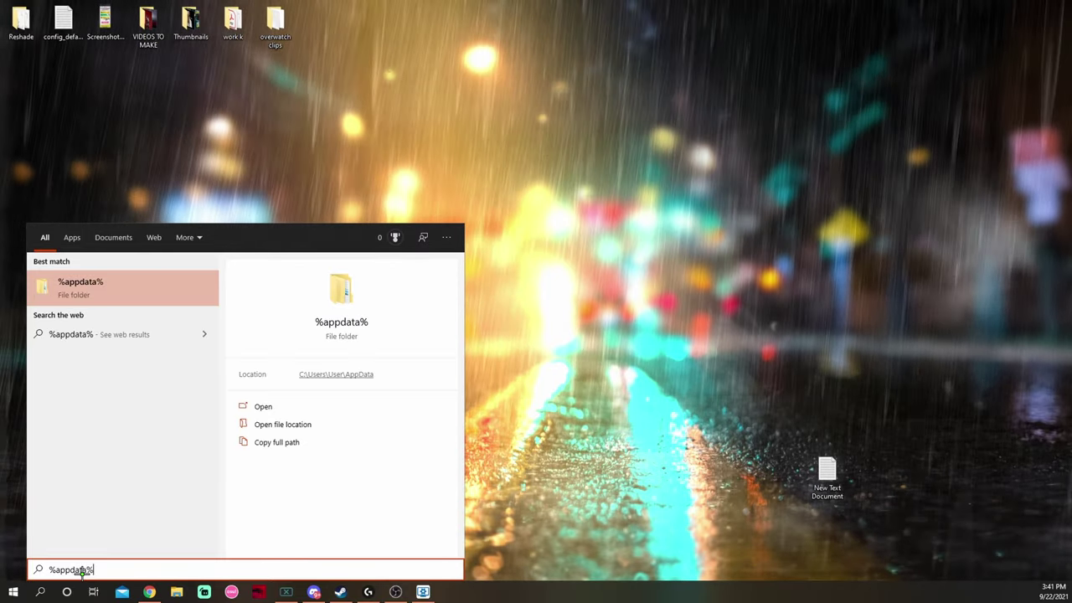
pyautogui.write('\\')
pyautogui.click(101, 287)
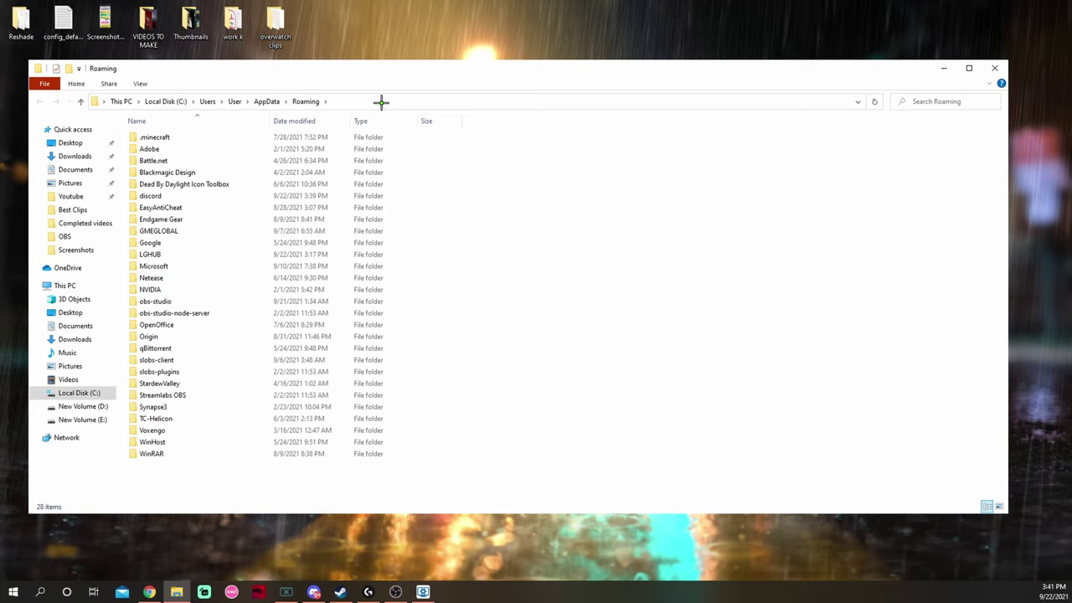
# - Go up from Roaming to AppData and open the folder Local\Tiger\Saved\Config\WindowsNoEditor
pyautogui.click(265, 101)
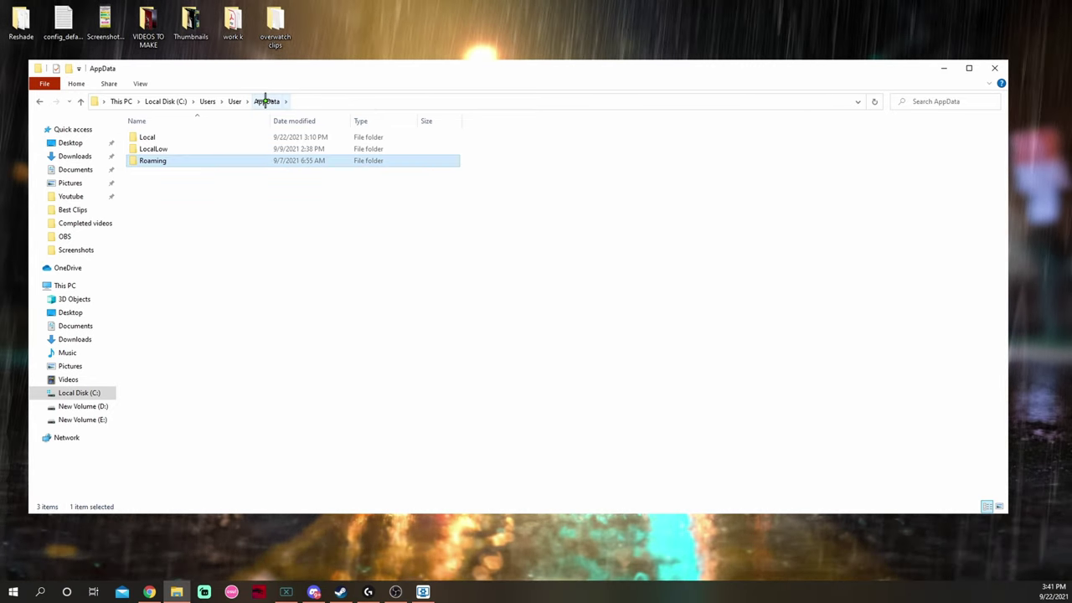
pyautogui.click(150, 136)
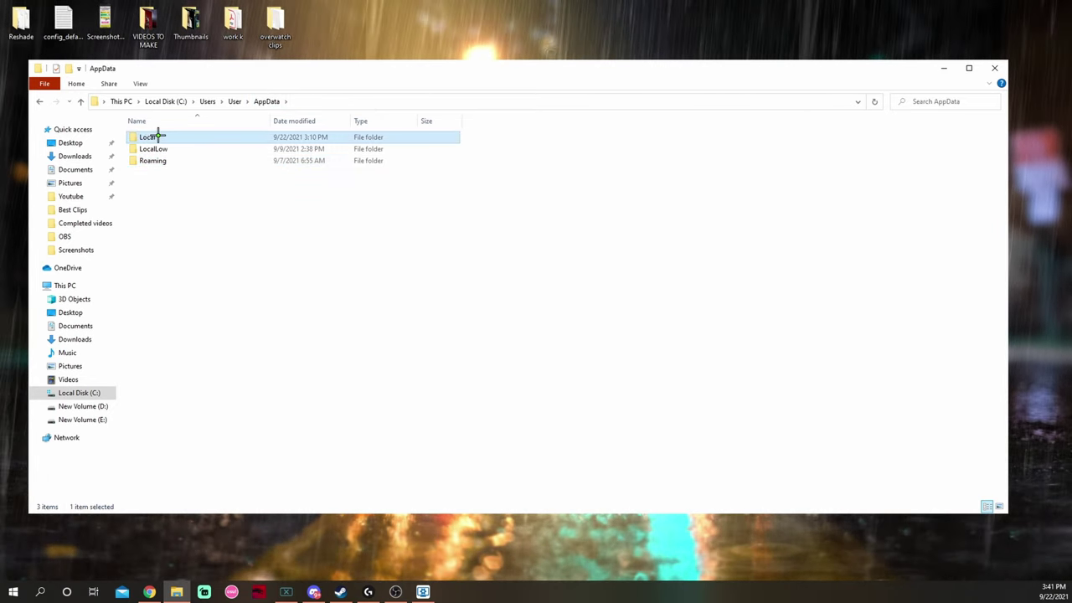
pyautogui.doubleClick(157, 136)
pyautogui.scroll(-4, 226, 339)
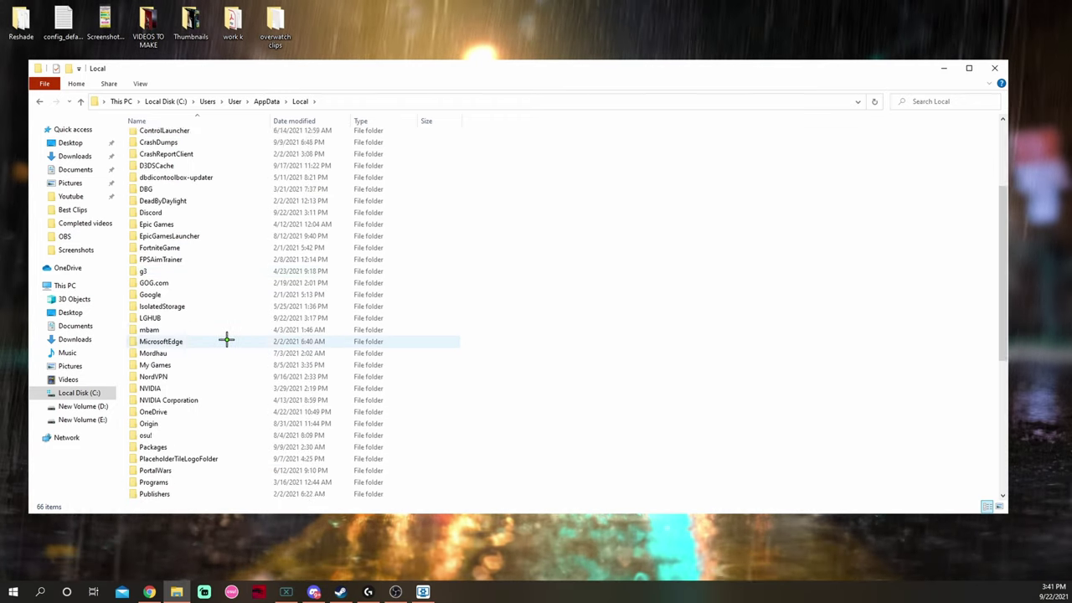
pyautogui.scroll(-8, 226, 339)
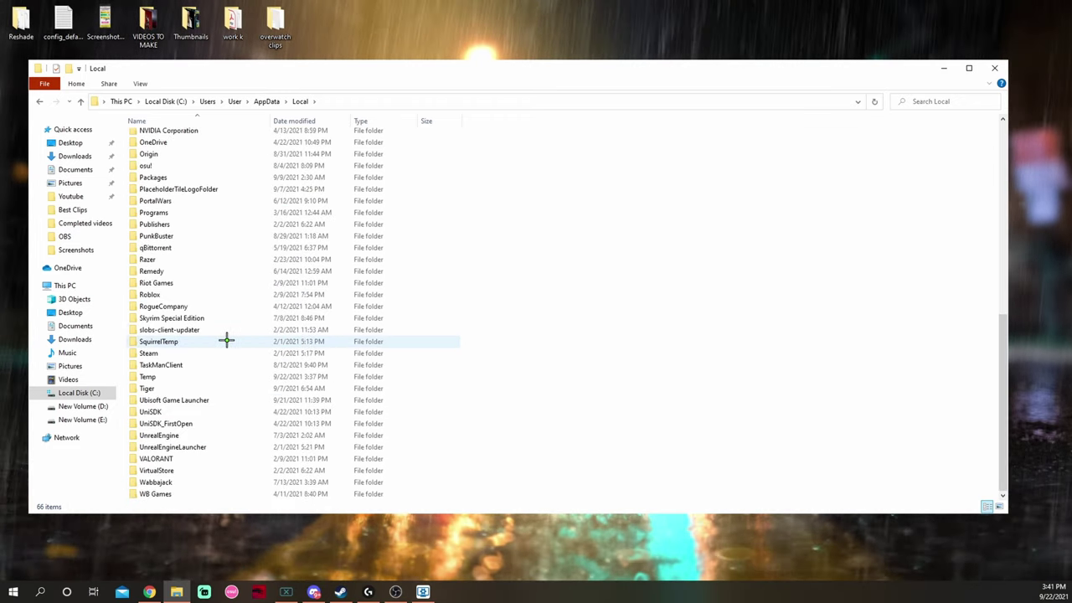
pyautogui.doubleClick(149, 388)
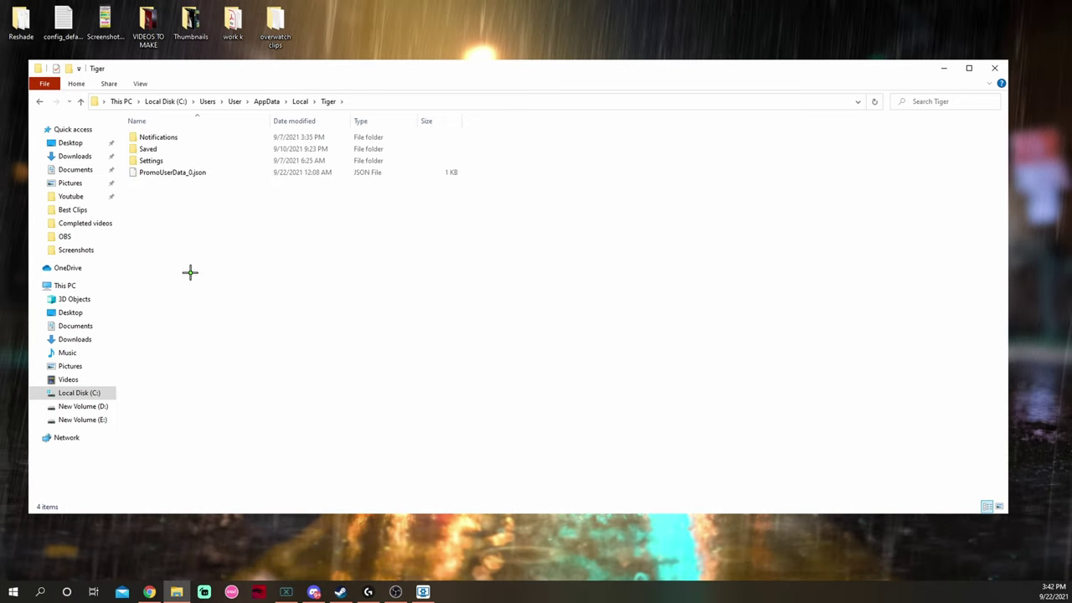
pyautogui.doubleClick(168, 148)
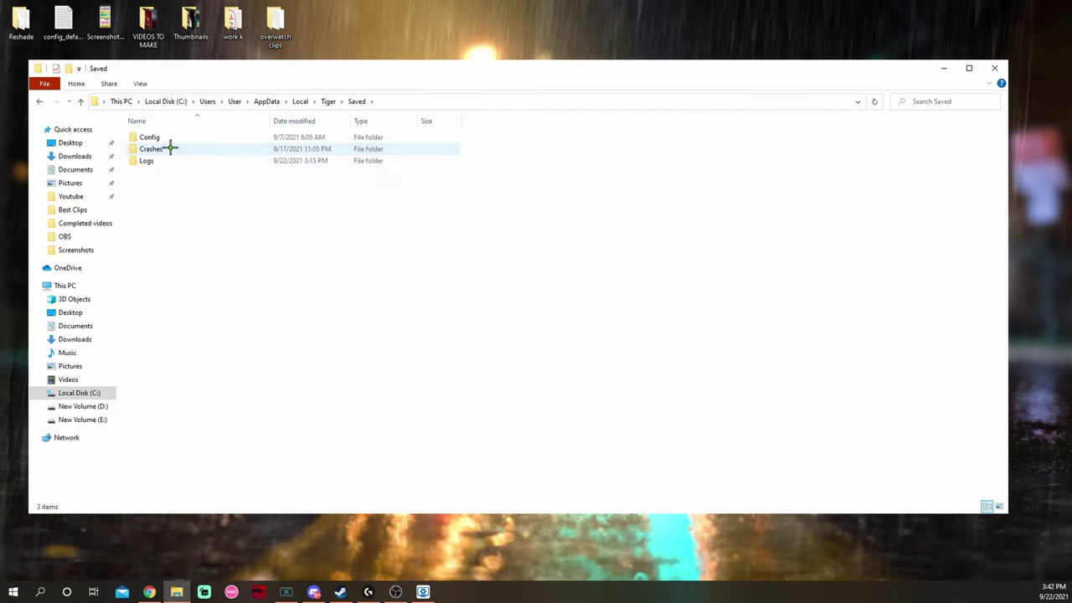
pyautogui.doubleClick(168, 136)
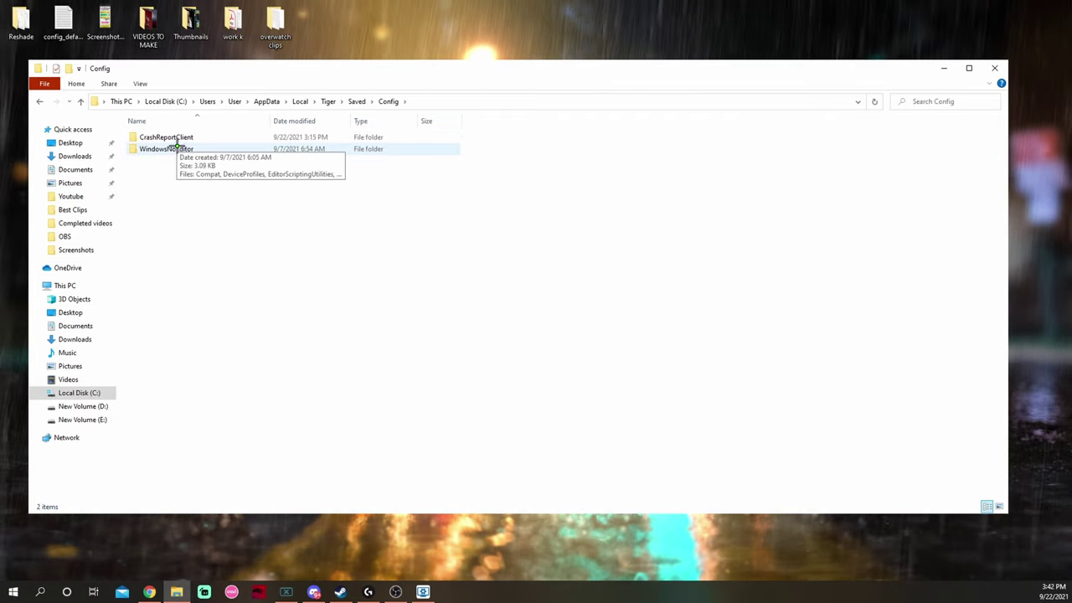
pyautogui.doubleClick(178, 148)
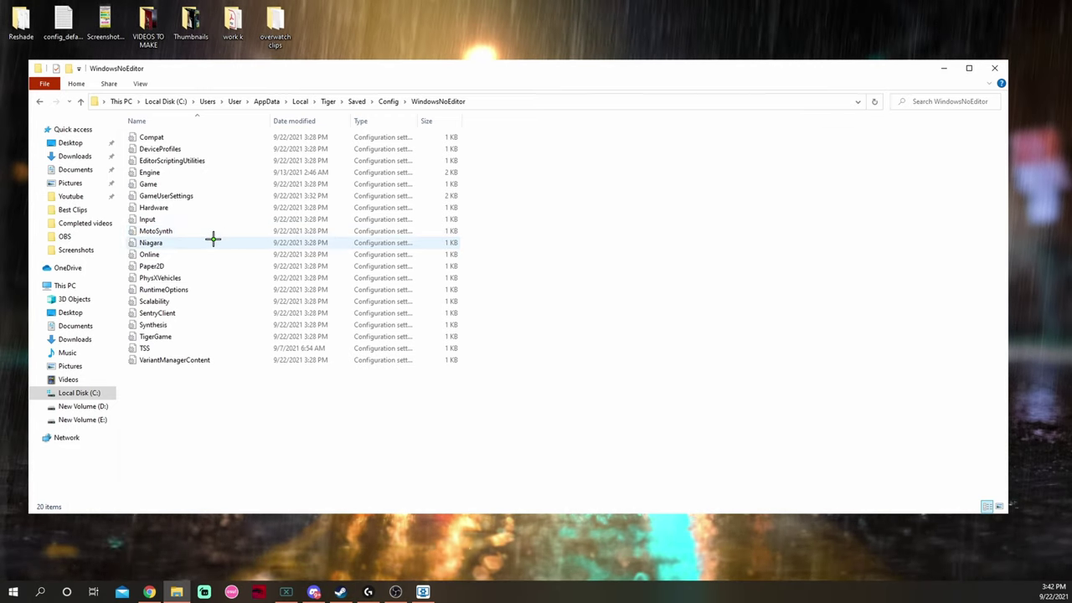
# - Clear the Read-only attribute in the properties of the GameUserSettings file and apply the change
pyautogui.rightClick(170, 197)
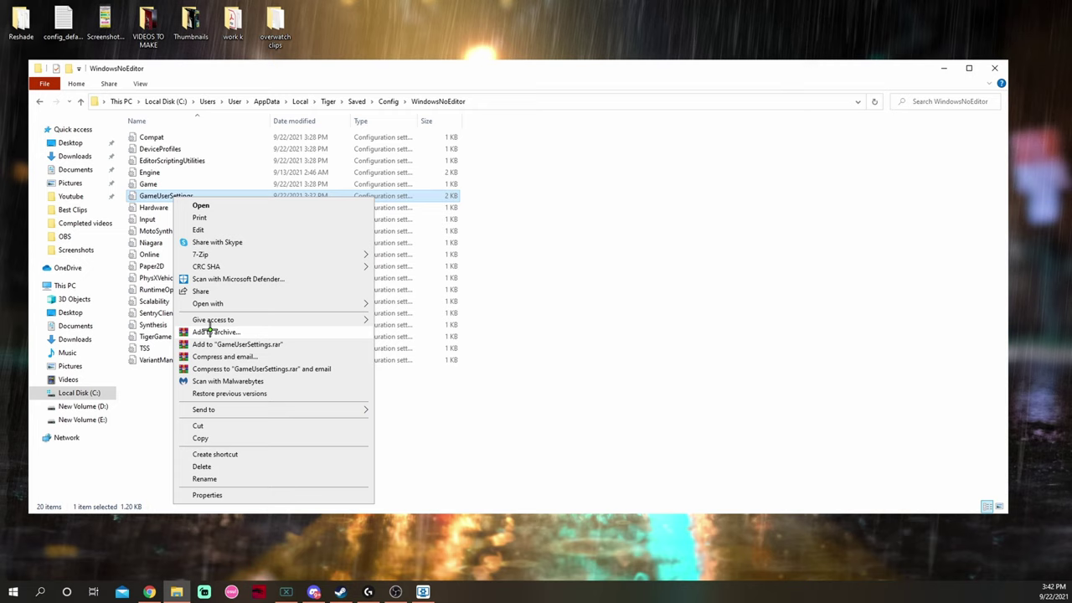
pyautogui.click(209, 495)
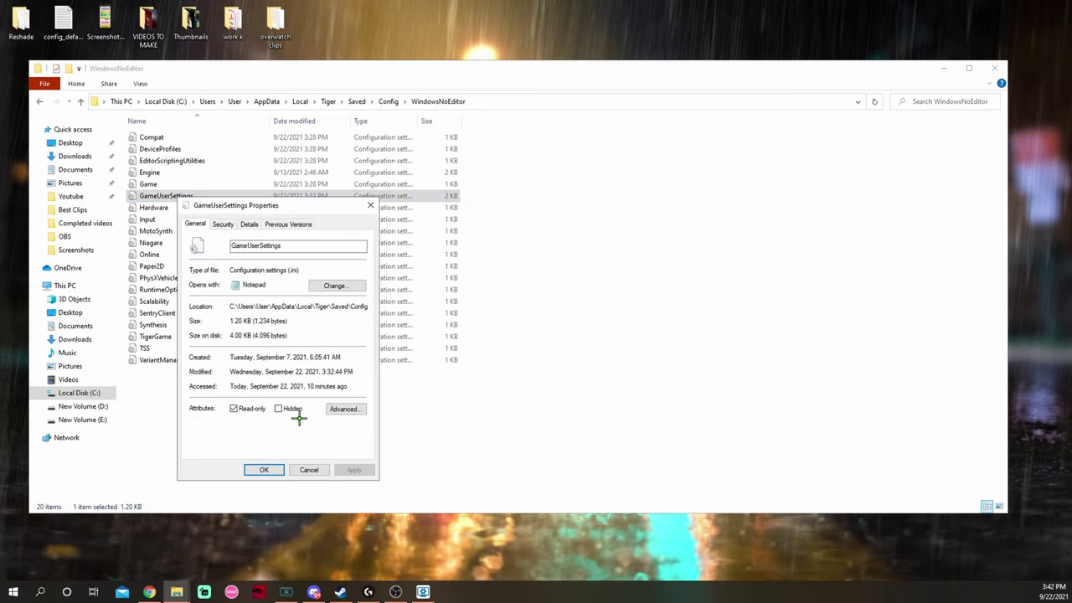
pyautogui.click(234, 408)
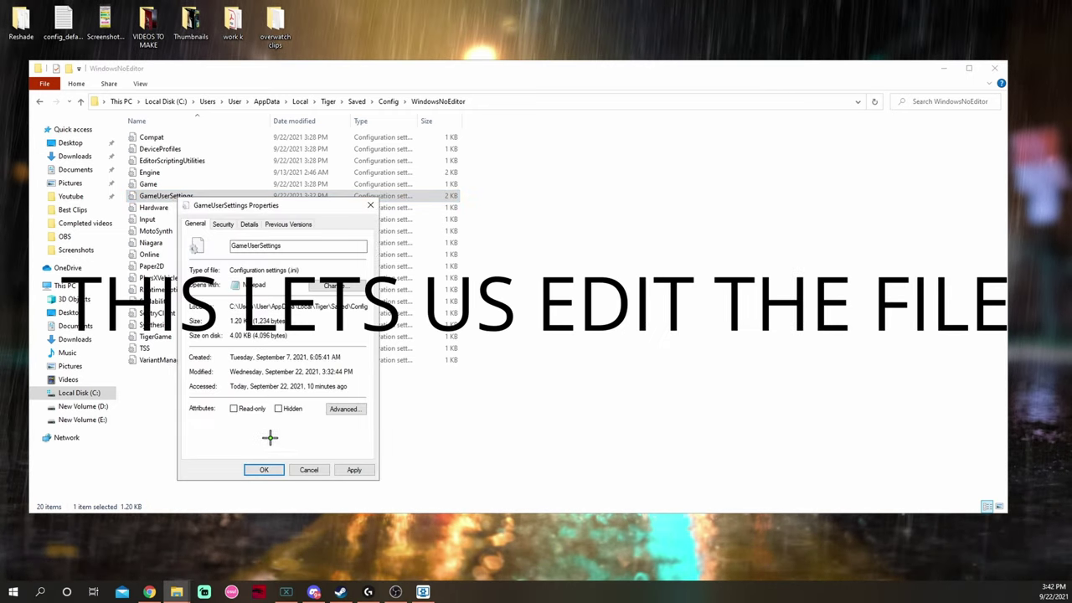
pyautogui.click(356, 470)
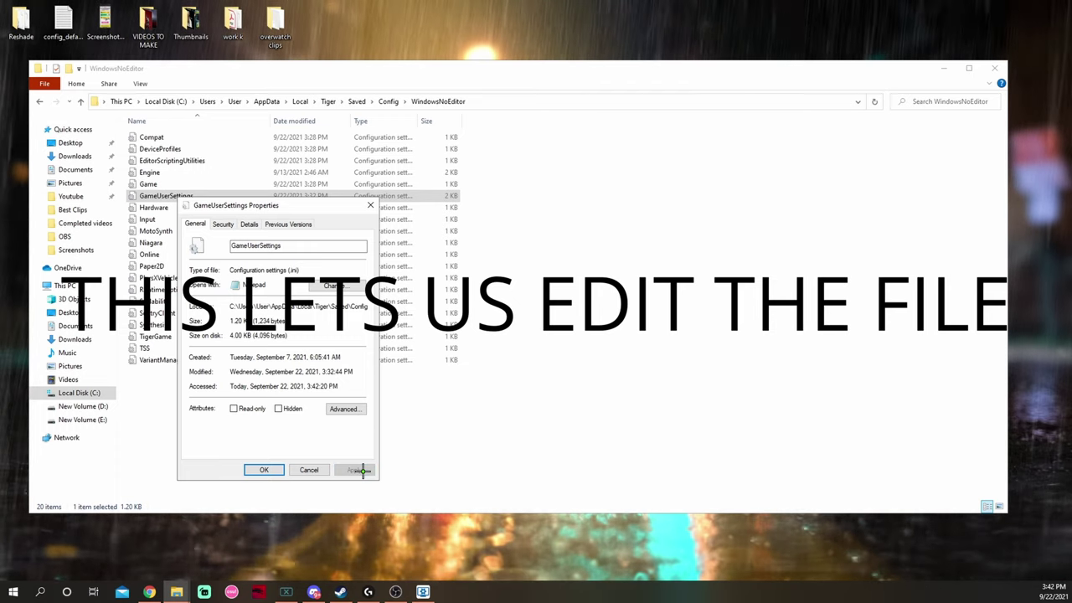
pyautogui.click(264, 470)
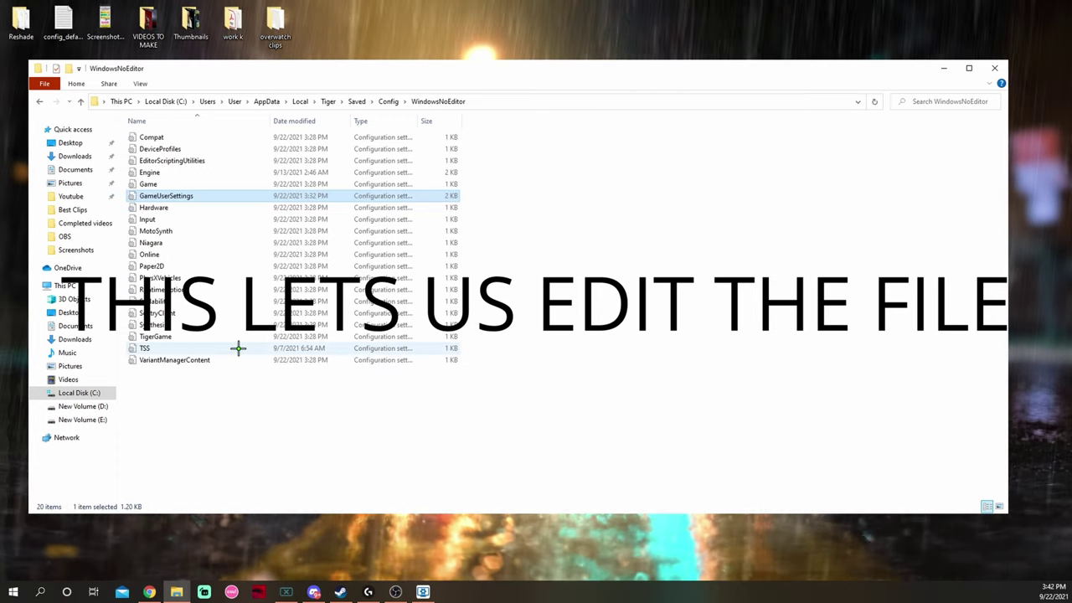
# - Open GameUserSettings in Notepad, then copy all of its text and delete it from the file
pyautogui.doubleClick(199, 196)
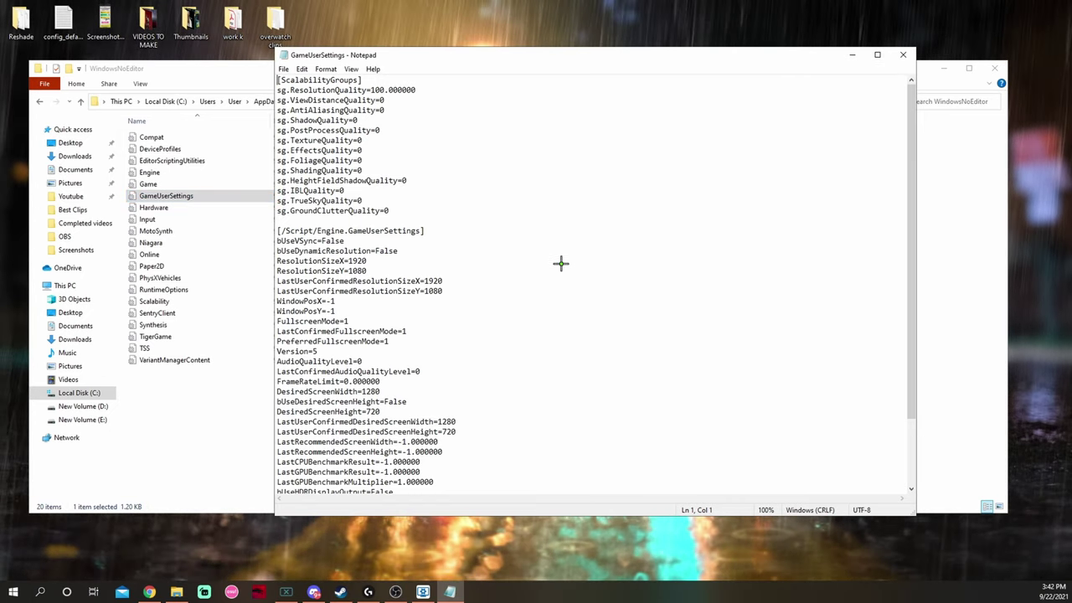
pyautogui.scroll(-3, 560, 263)
pyautogui.scroll(3, 423, 346)
pyautogui.click(366, 303)
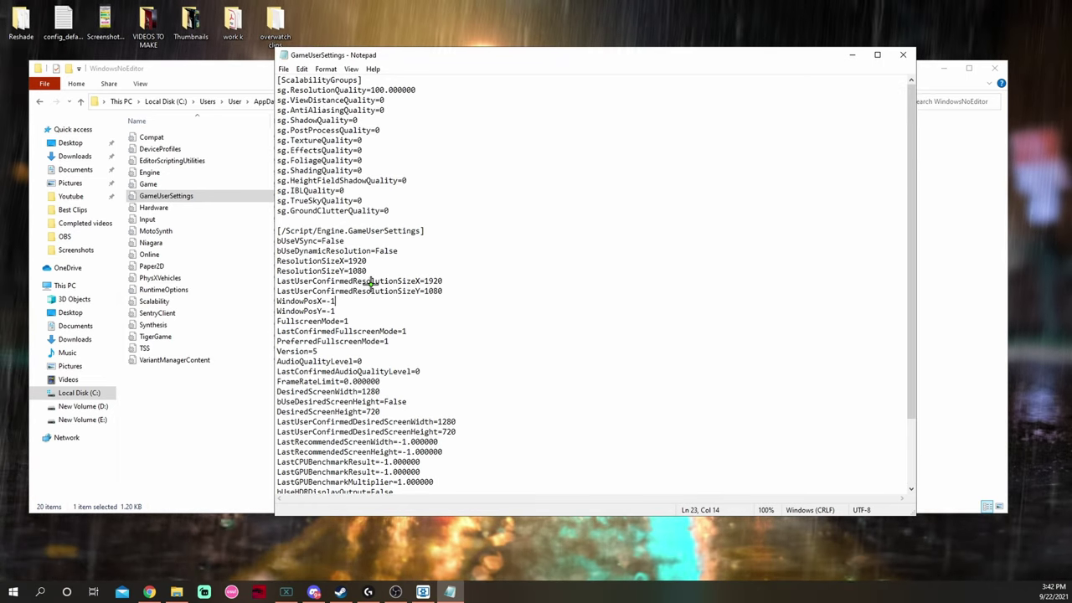
pyautogui.hotkey('ctrl', 'a')
pyautogui.hotkey('ctrl', 'c')
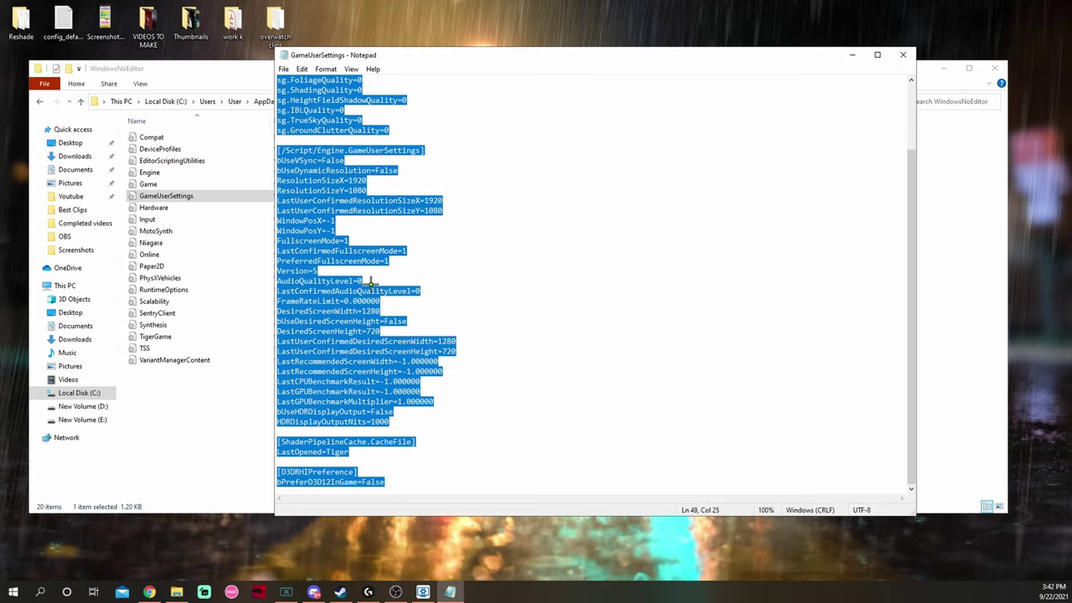
pyautogui.press('BackSpace')
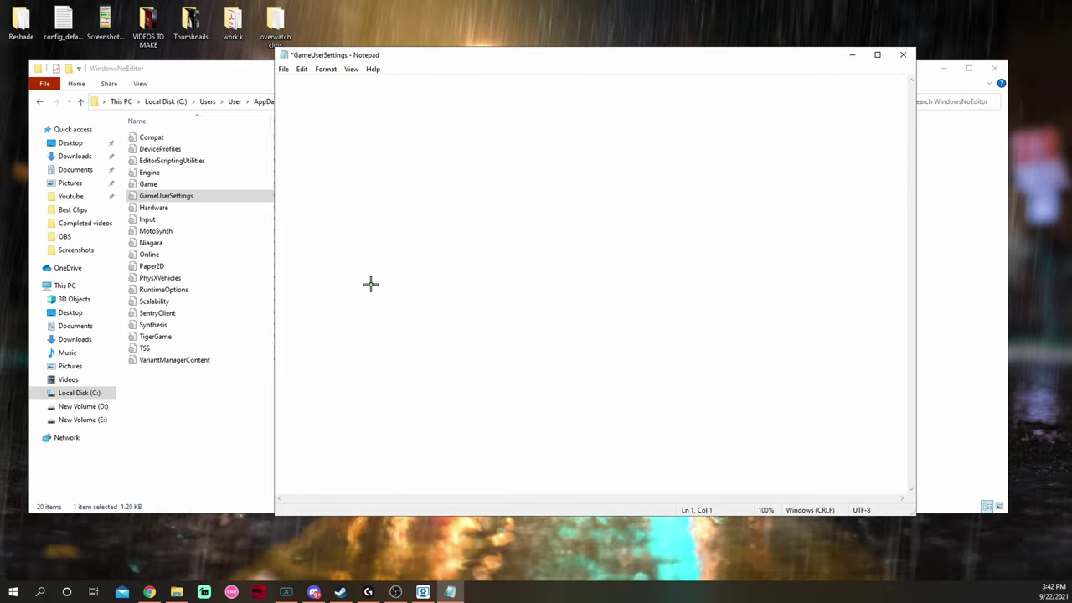
# - Consult the Pastebin page, then paste the settings from [ScalabilityGroups] to bPreferD3D12InGame=False into the emptied GameUserSettings file
pyautogui.click(149, 592)
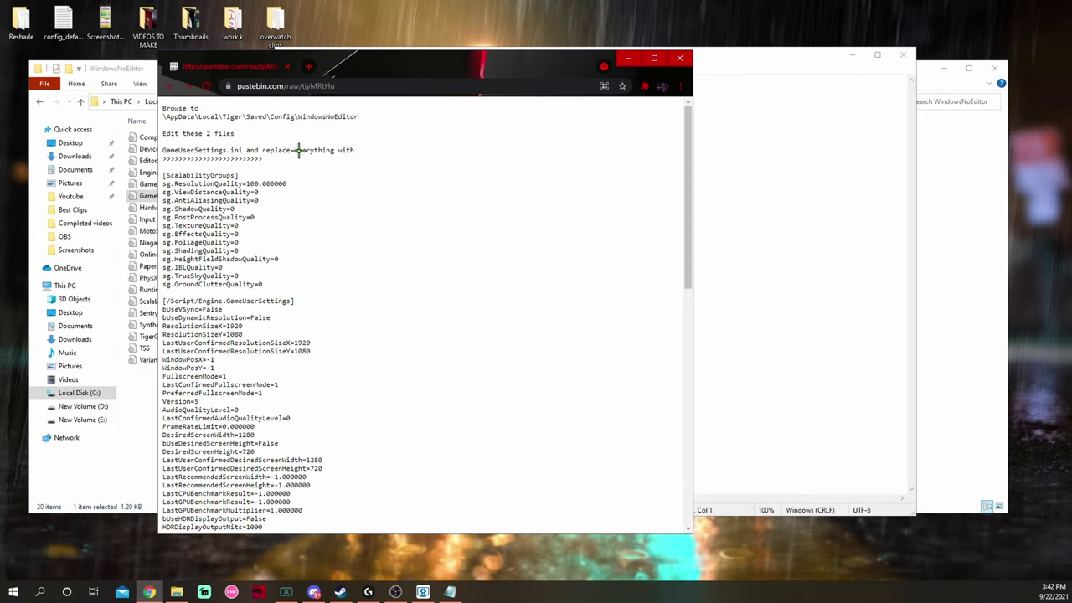
pyautogui.click(654, 59)
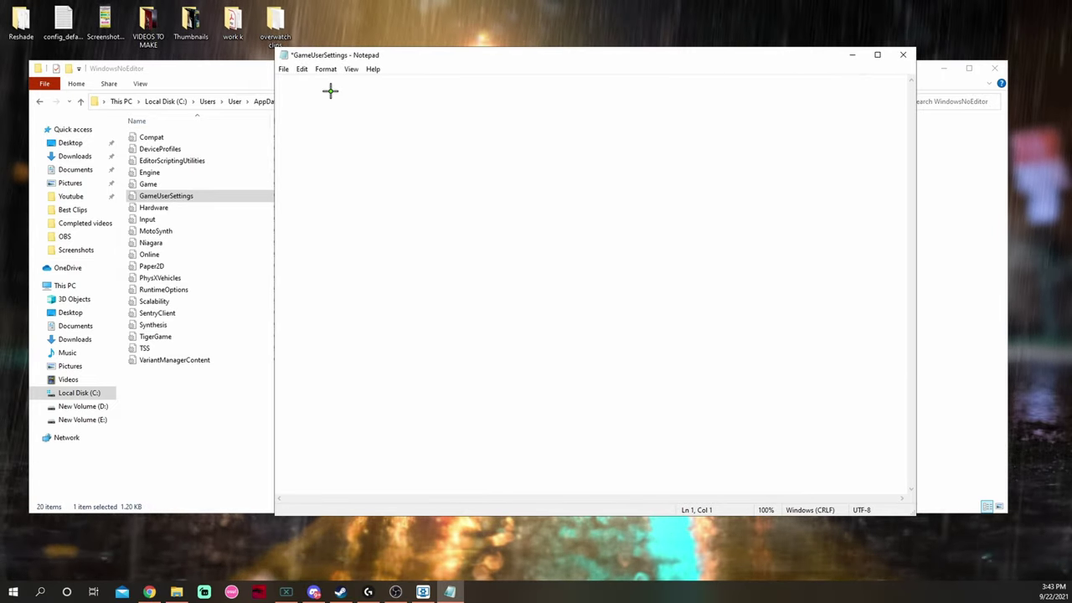
pyautogui.hotkey('ctrl', 'v')
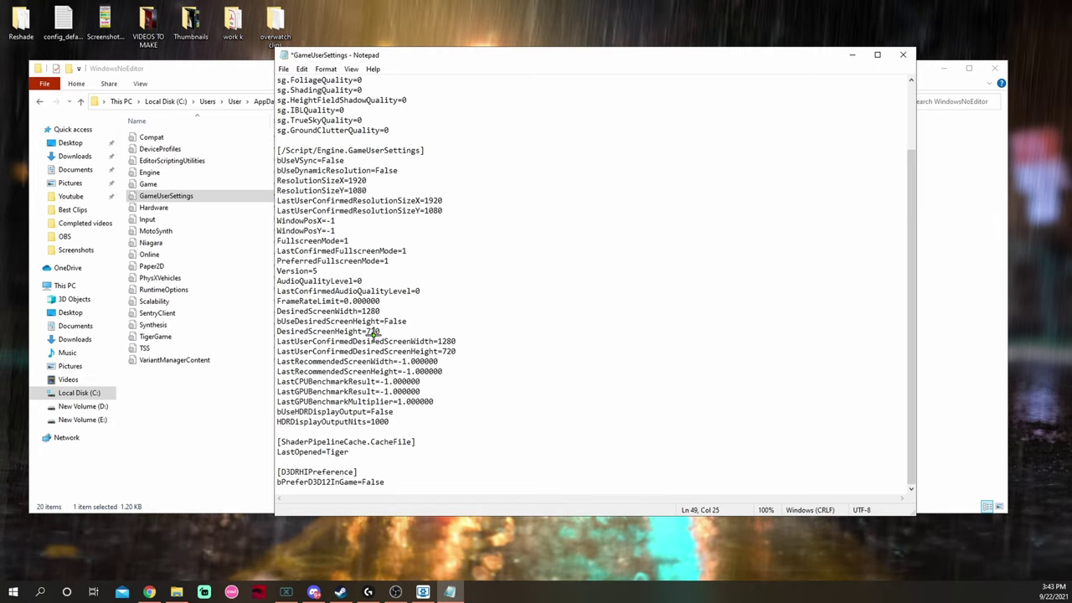
pyautogui.scroll(3, 373, 352)
pyautogui.scroll(-3, 376, 366)
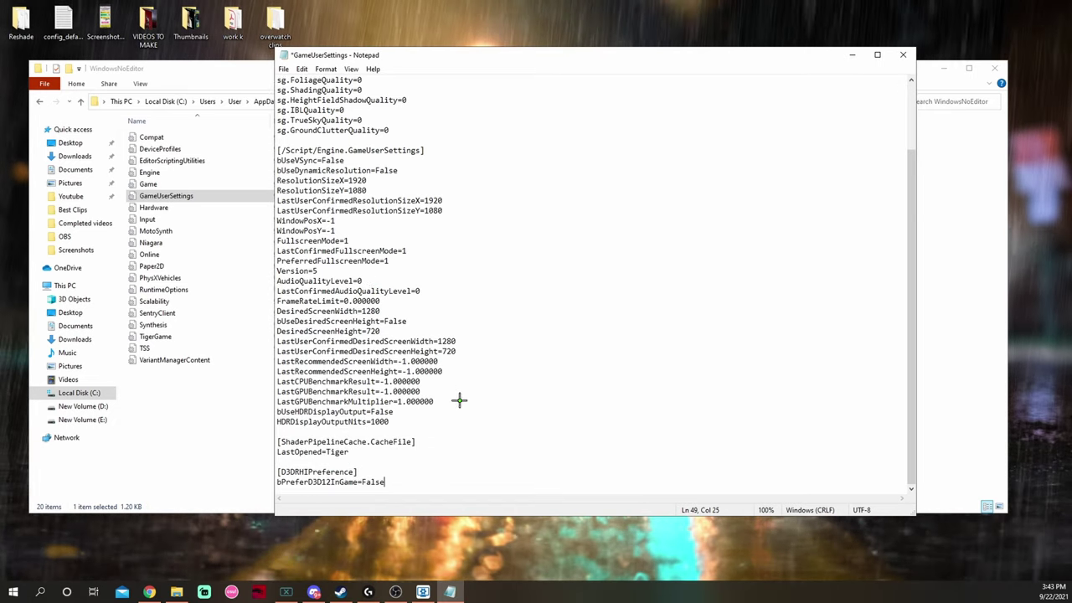
pyautogui.scroll(3, 467, 407)
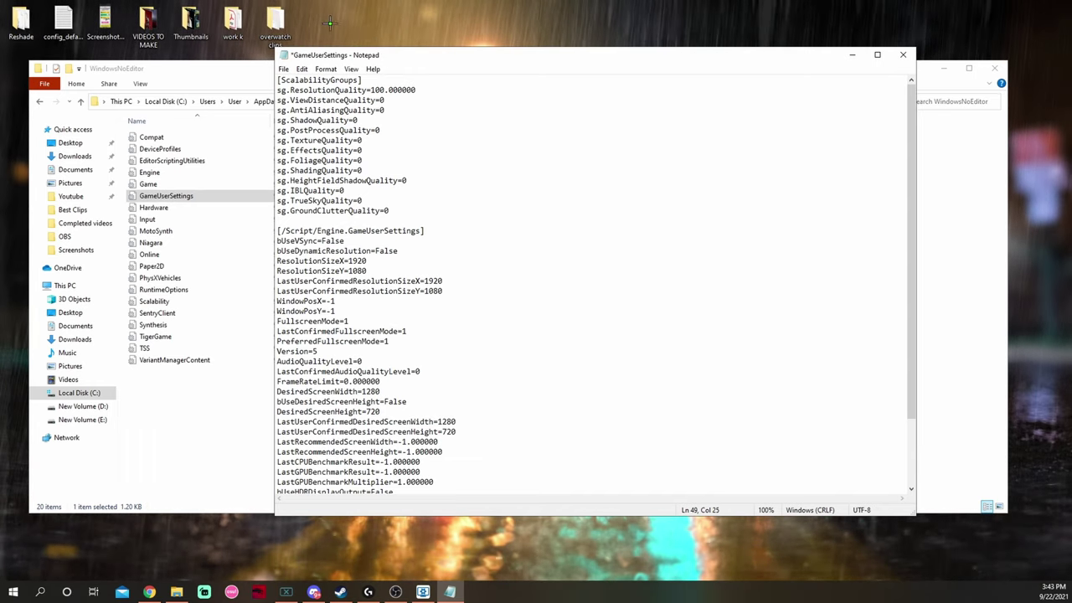
# - Save the GameUserSettings file and close Notepad
pyautogui.click(284, 68)
pyautogui.click(304, 119)
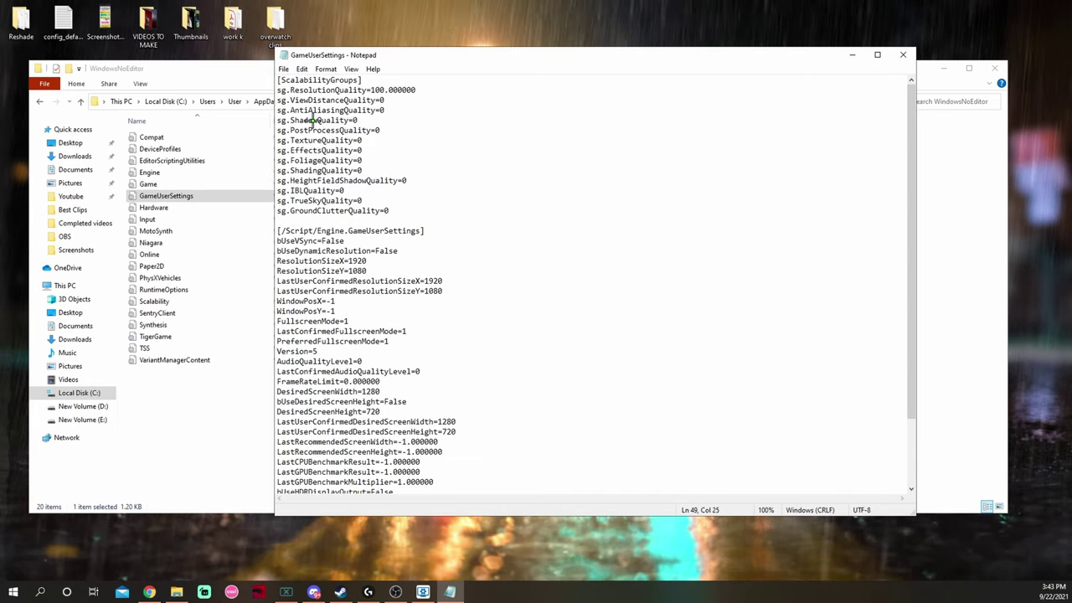
pyautogui.click(903, 54)
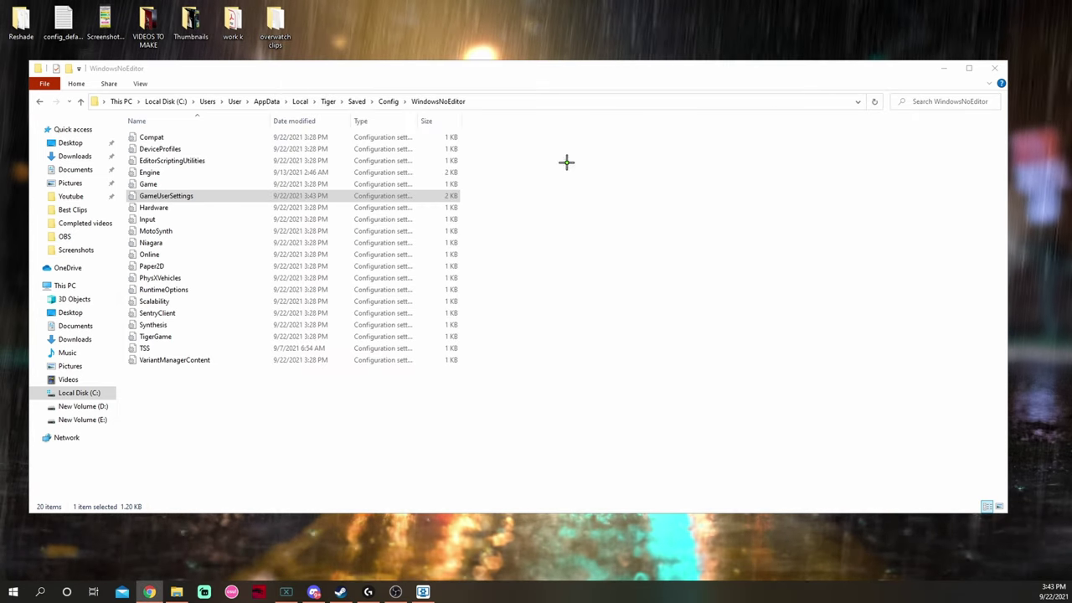
# - Turn on the Read-only attribute in the properties of the GameUserSettings file and accept the change
pyautogui.click(173, 196)
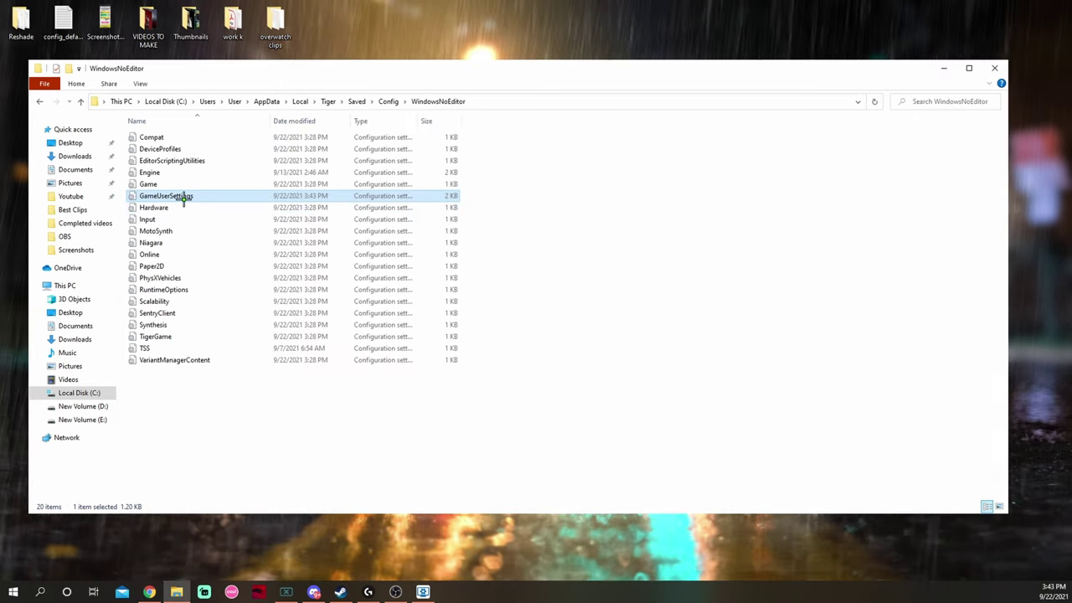
pyautogui.rightClick(183, 200)
pyautogui.click(232, 496)
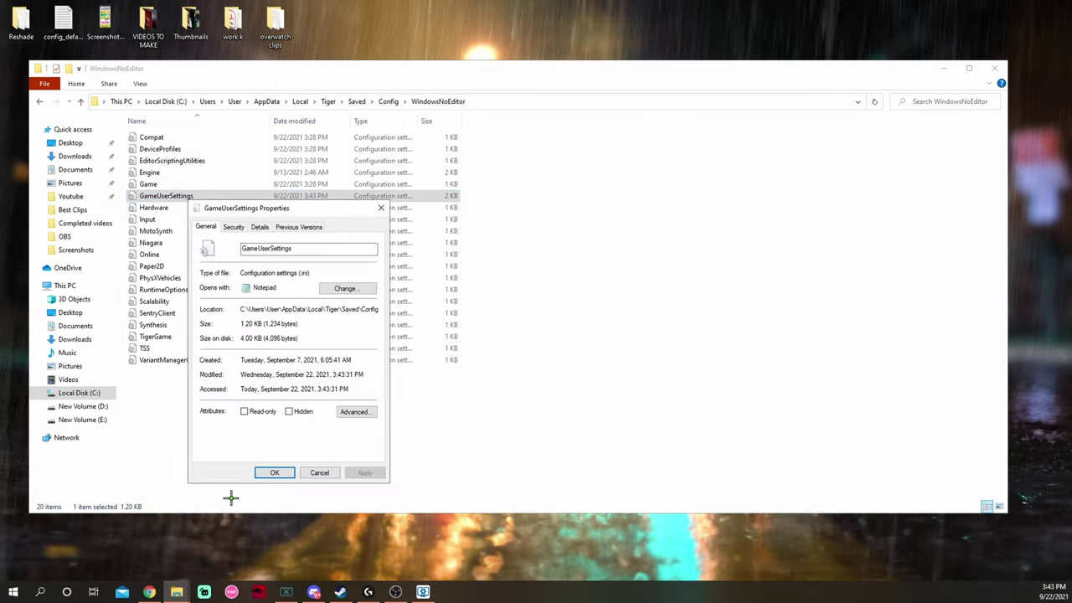
pyautogui.click(243, 411)
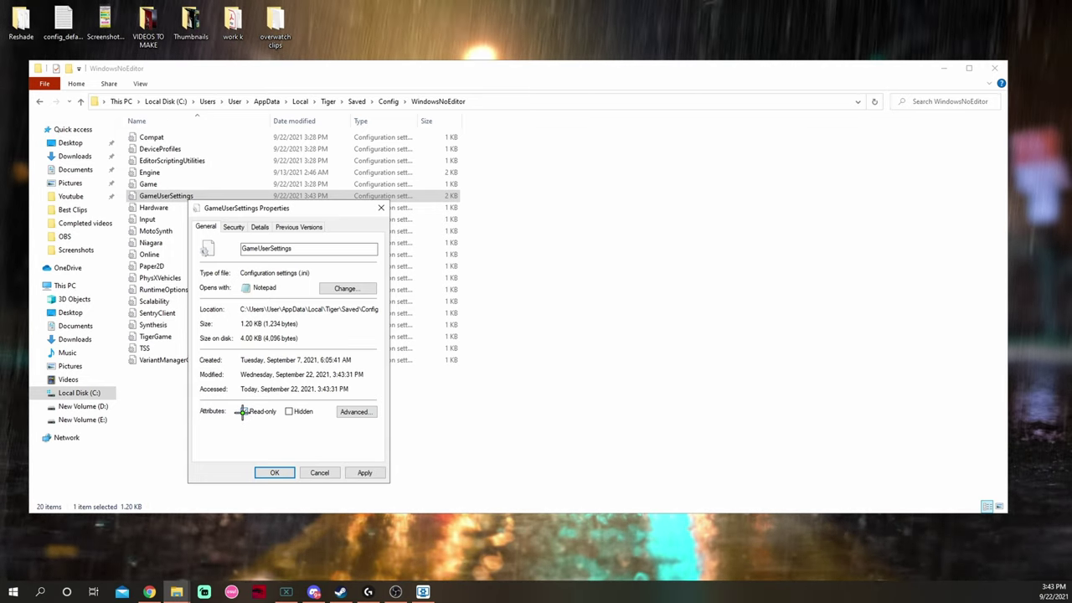
pyautogui.click(274, 472)
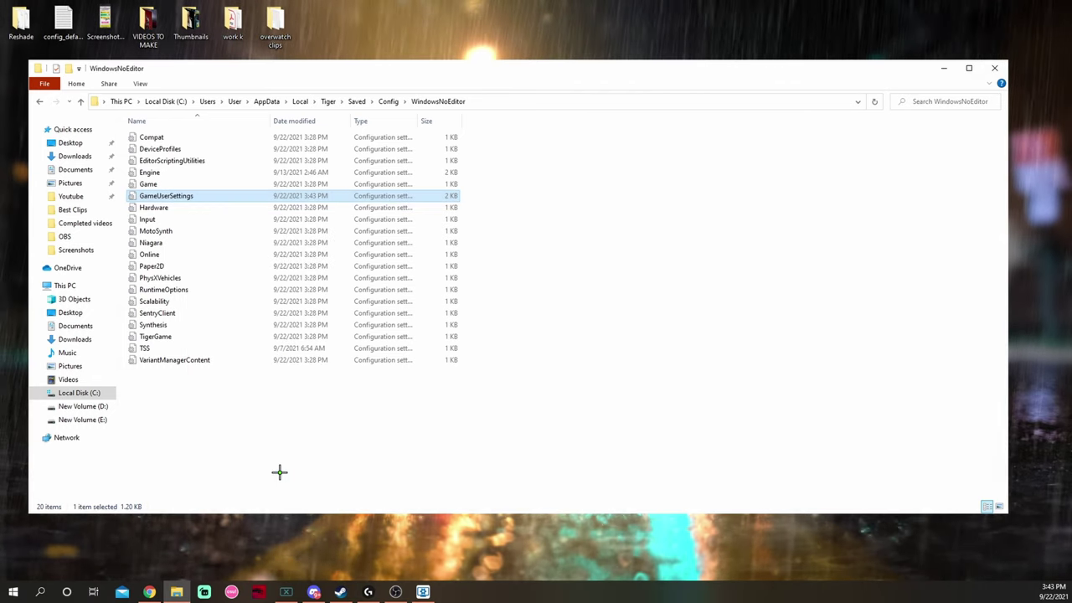
# - Open GameUserSettings in Notepad to review the pasted settings, save the file again and close it
pyautogui.doubleClick(209, 196)
pyautogui.scroll(-3, 445, 299)
pyautogui.scroll(3, 424, 307)
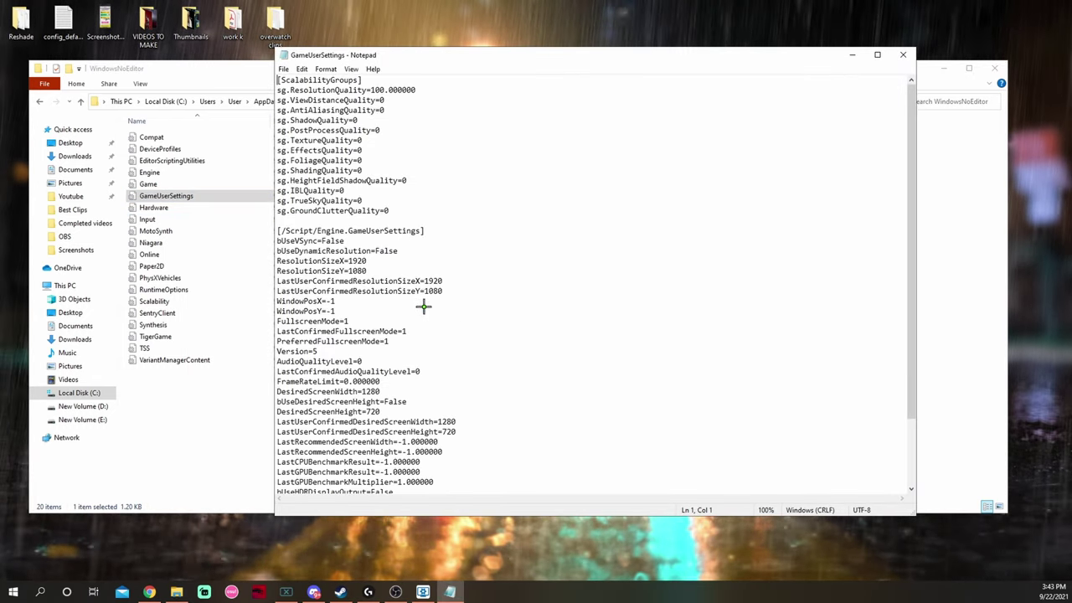
pyautogui.click(277, 68)
pyautogui.click(304, 116)
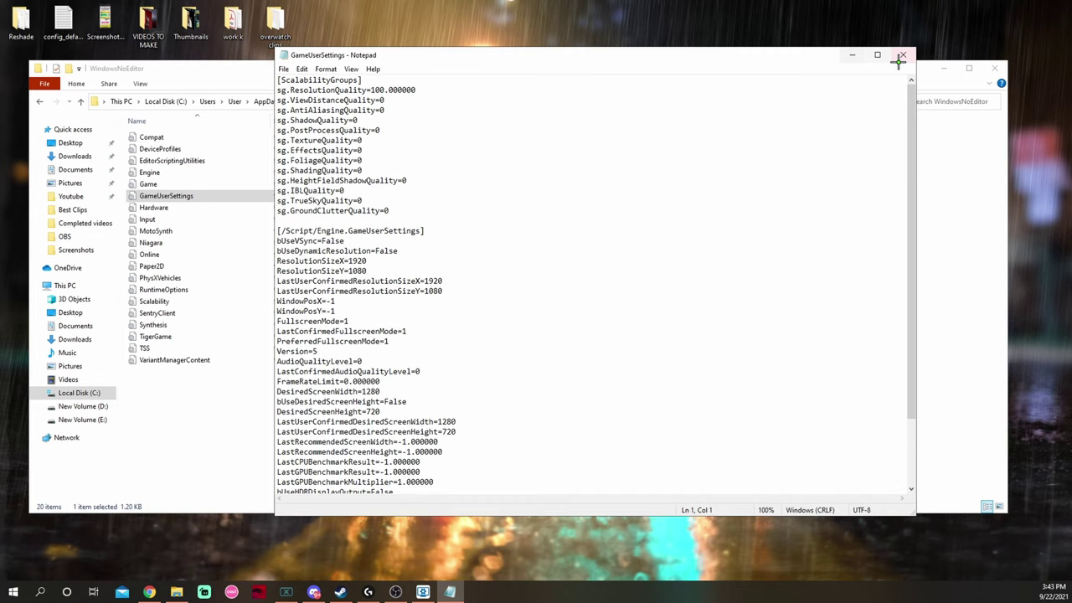
pyautogui.click(901, 54)
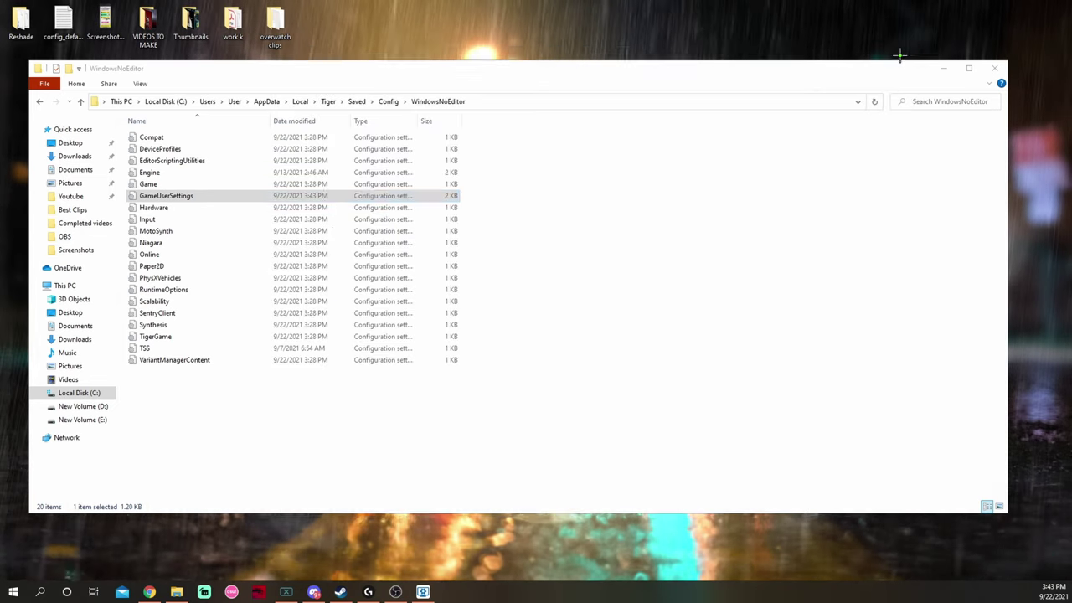
# - Set the GameUserSettings file to Read-only in its properties and apply the attribute
pyautogui.rightClick(178, 196)
pyautogui.click(223, 493)
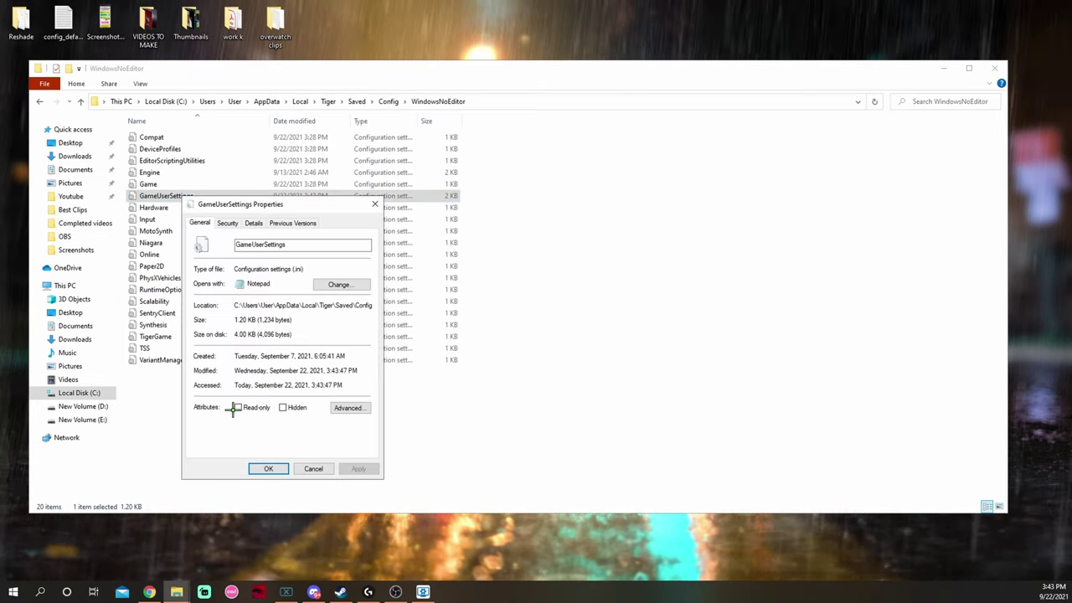
pyautogui.click(374, 204)
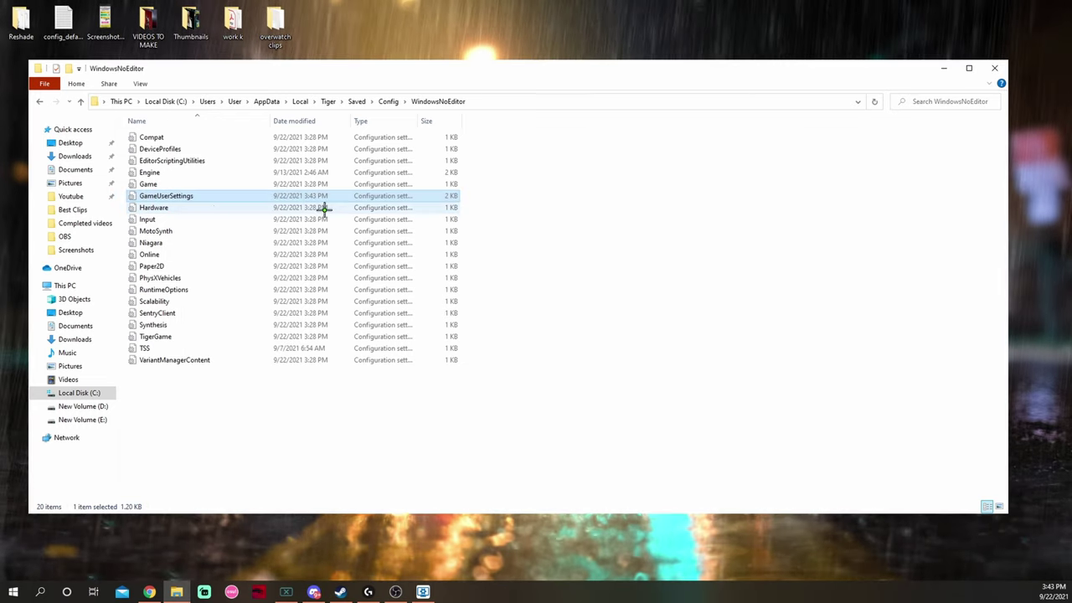
pyautogui.rightClick(196, 196)
pyautogui.click(234, 493)
pyautogui.click(257, 407)
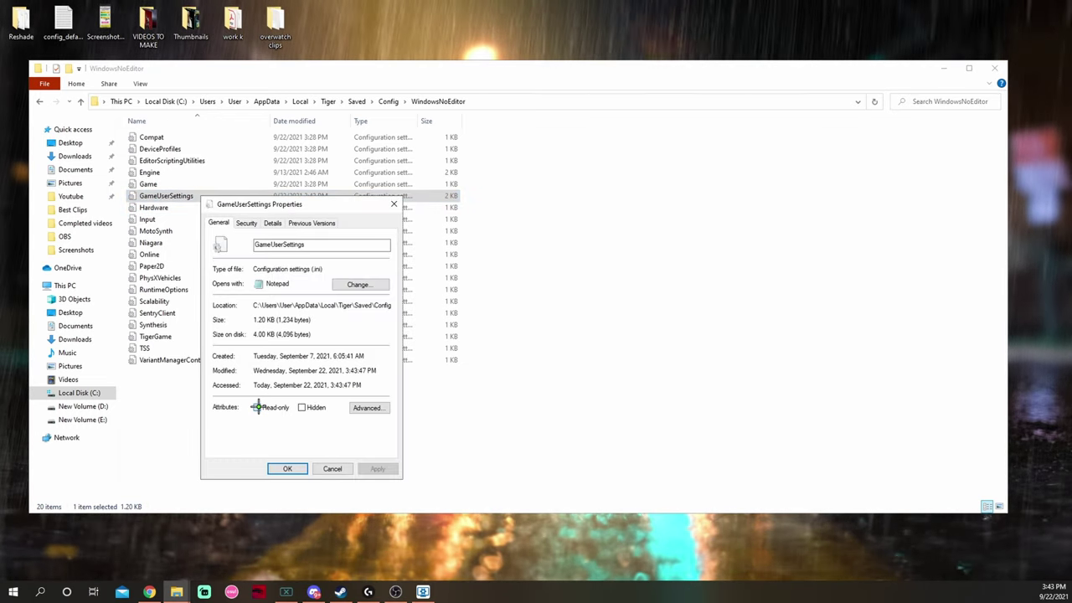
pyautogui.click(376, 468)
pyautogui.click(285, 468)
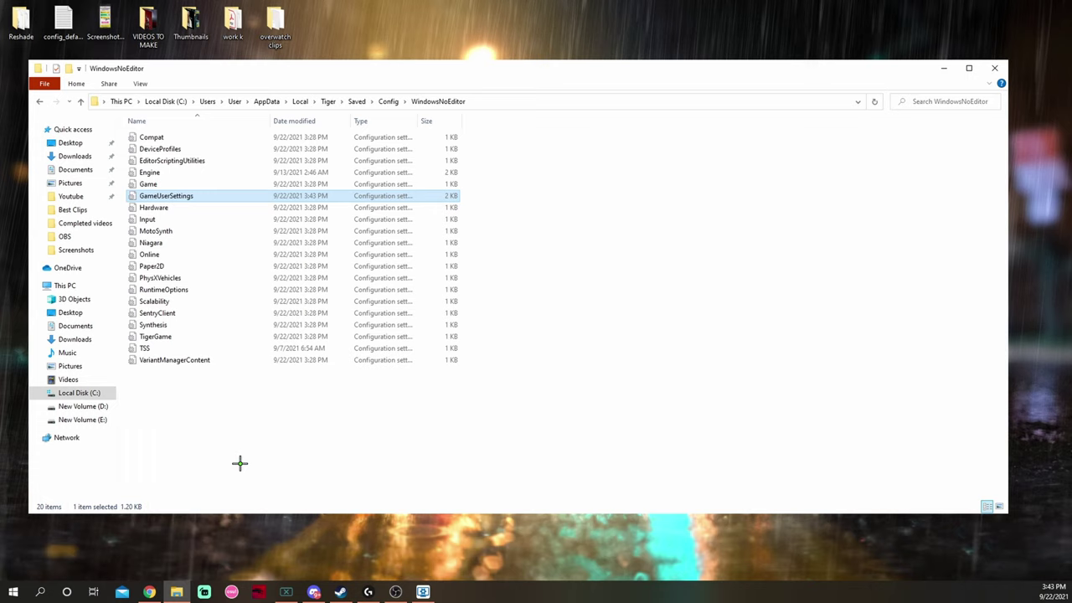
# - Check the Read-only attribute in the GameUserSettings file's properties, then close them
pyautogui.rightClick(211, 196)
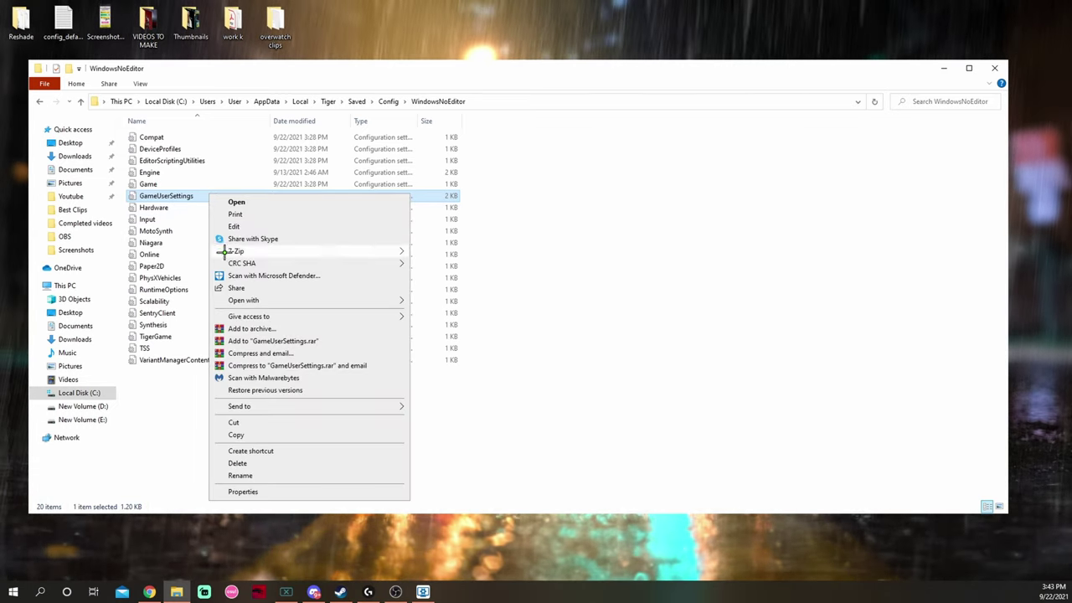
pyautogui.click(249, 491)
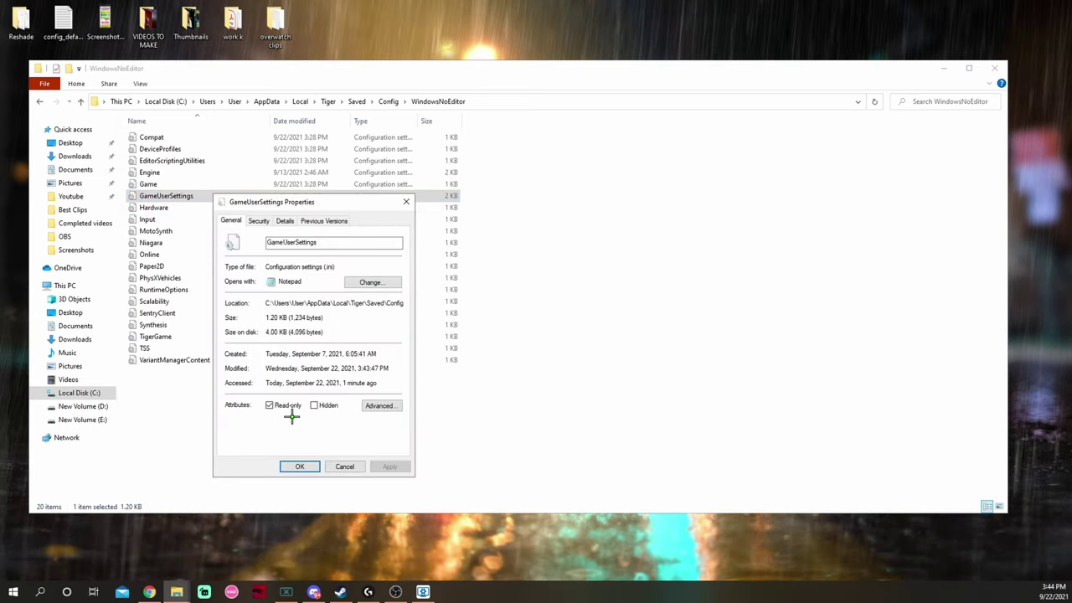
pyautogui.click(299, 466)
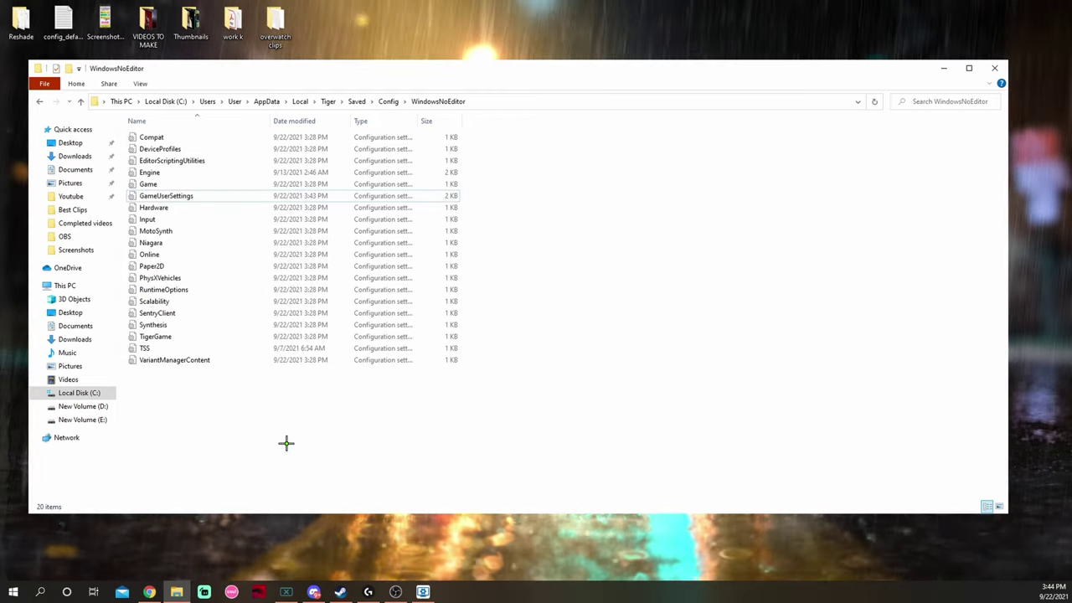
# - Clear the Read-only attribute in the properties of the Engine file and apply the change
pyautogui.click(166, 173)
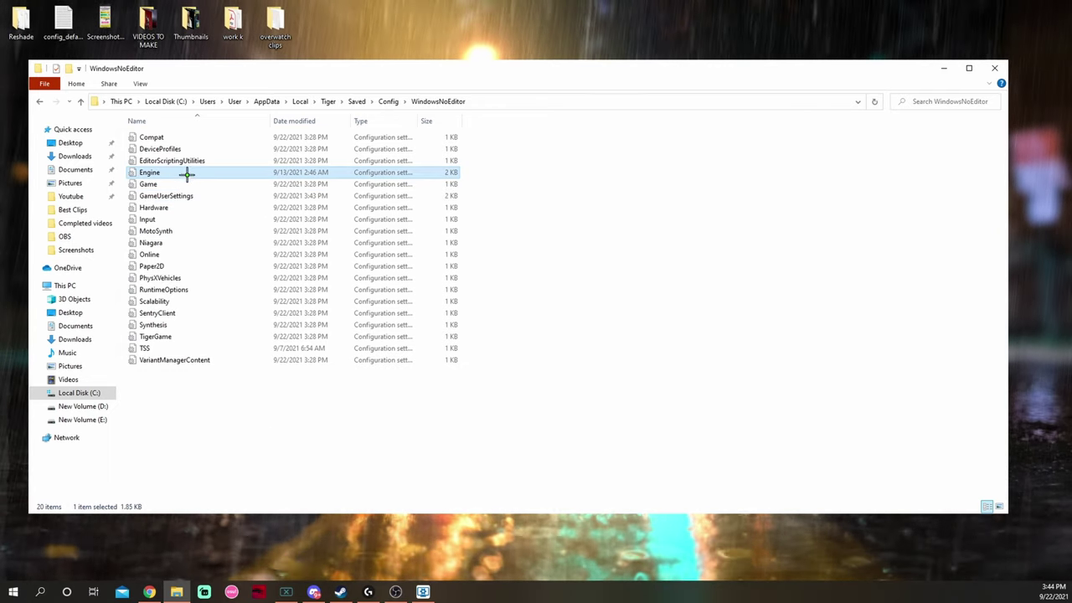
pyautogui.rightClick(171, 174)
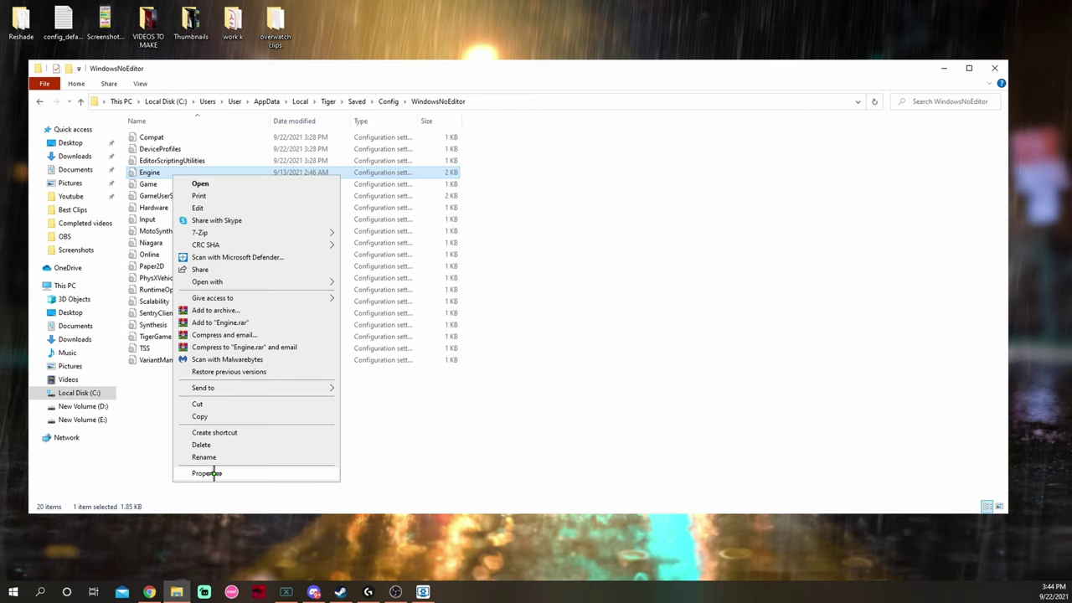
pyautogui.click(206, 474)
pyautogui.click(233, 387)
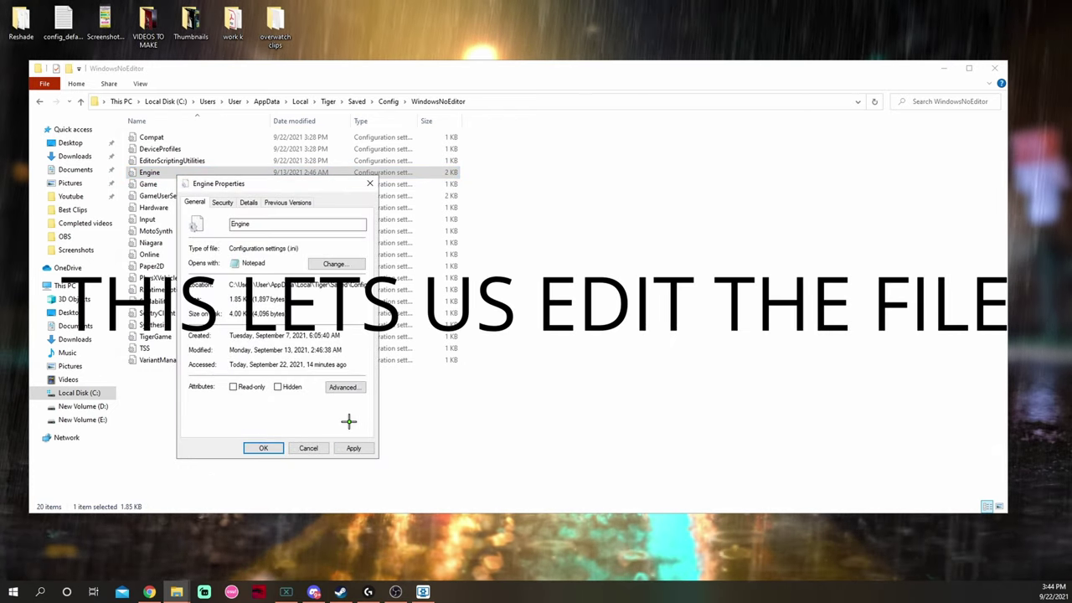
pyautogui.click(353, 448)
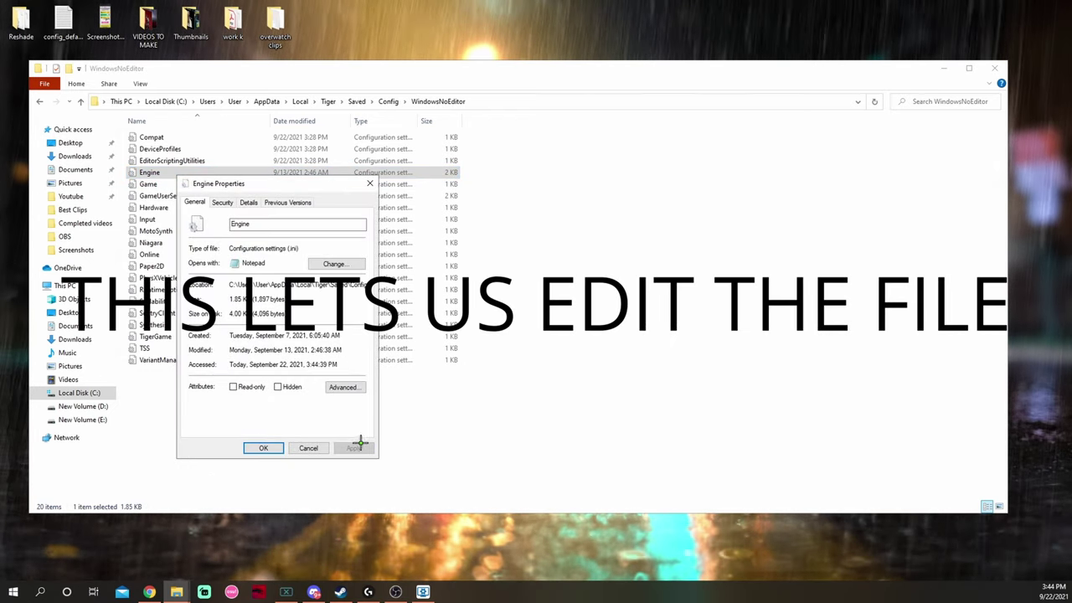
pyautogui.click(264, 448)
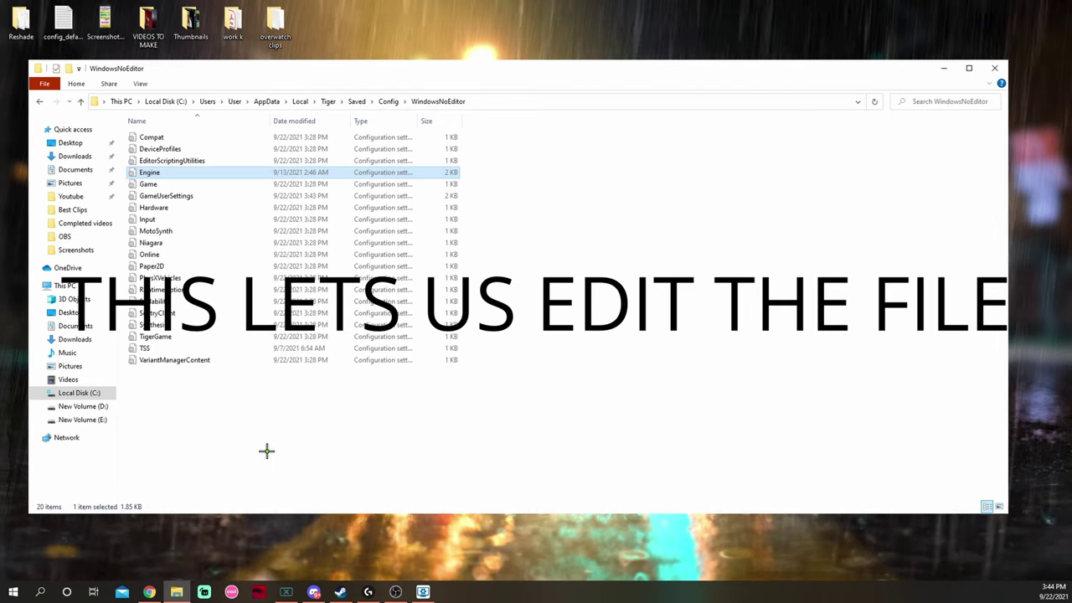
# - Open the Engine file in Notepad, look through its settings and delete all of its text
pyautogui.doubleClick(203, 174)
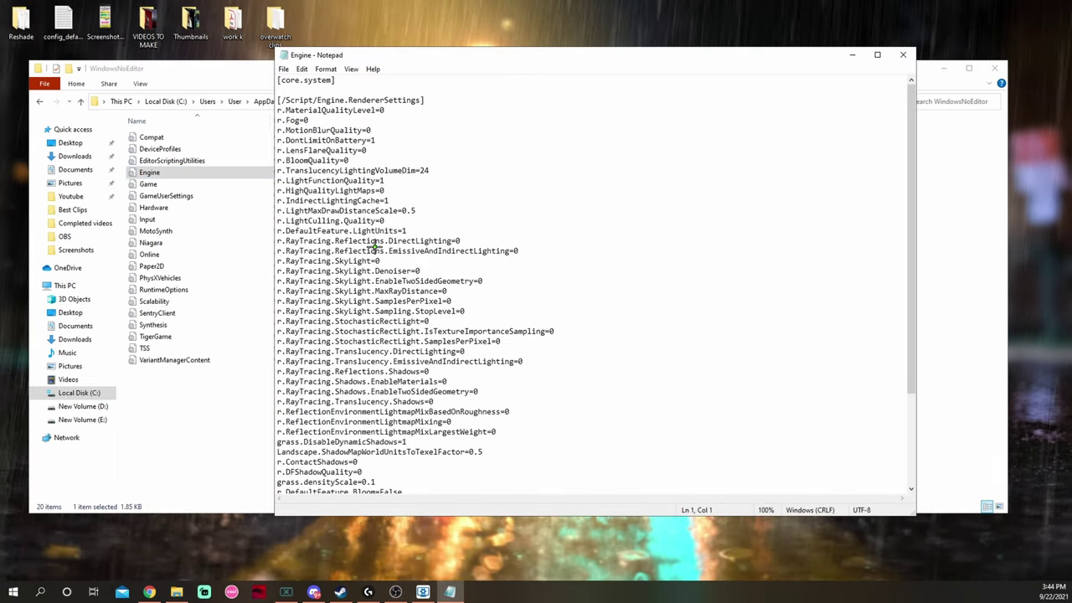
pyautogui.scroll(-5, 360, 277)
pyautogui.click(411, 330)
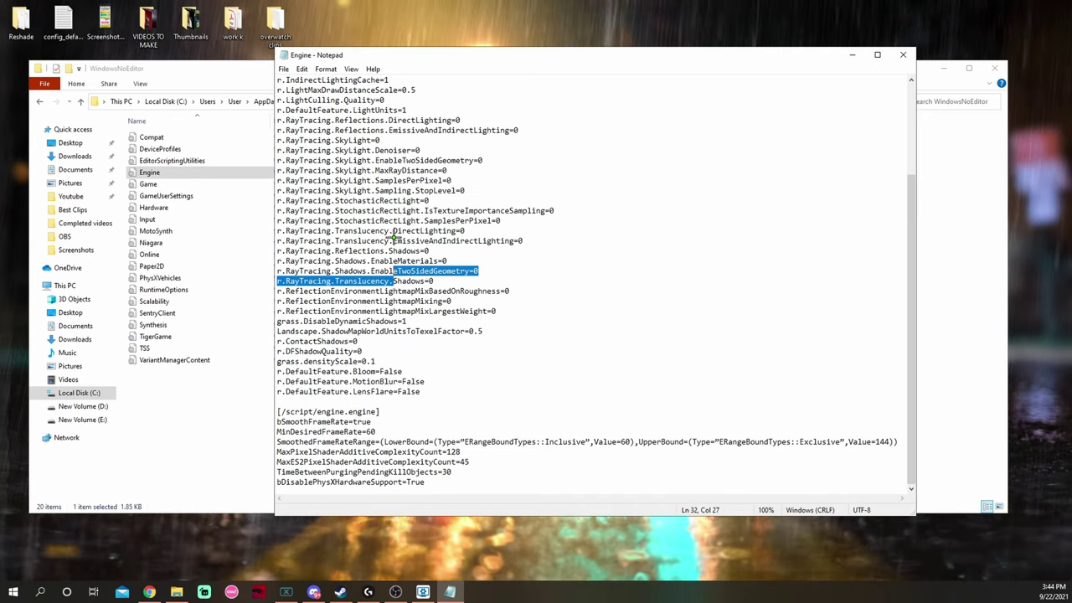
pyautogui.click(449, 261)
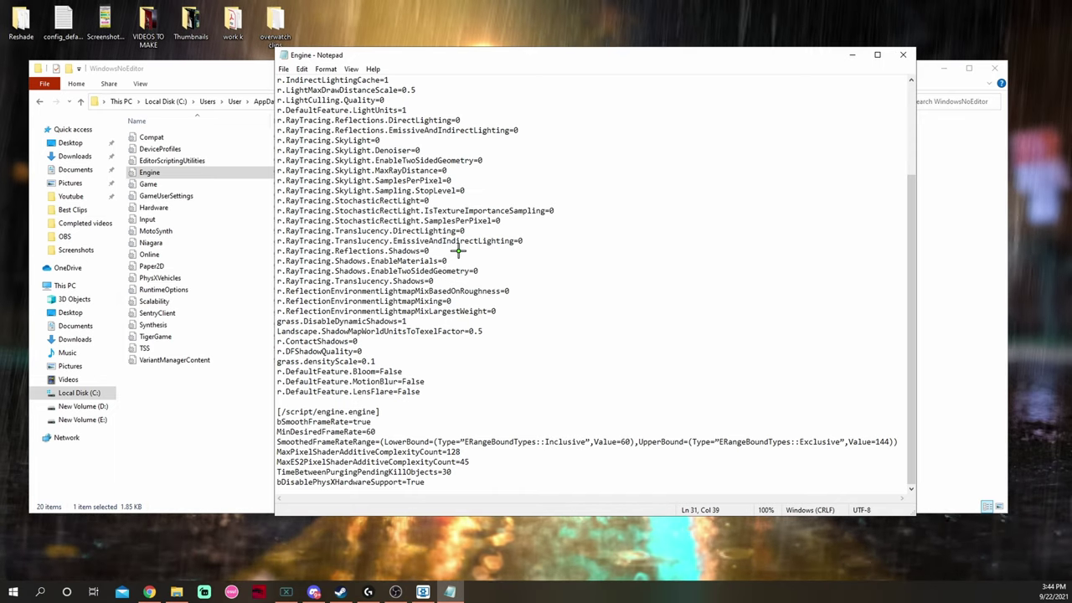
pyautogui.hotkey('ctrl', 'a')
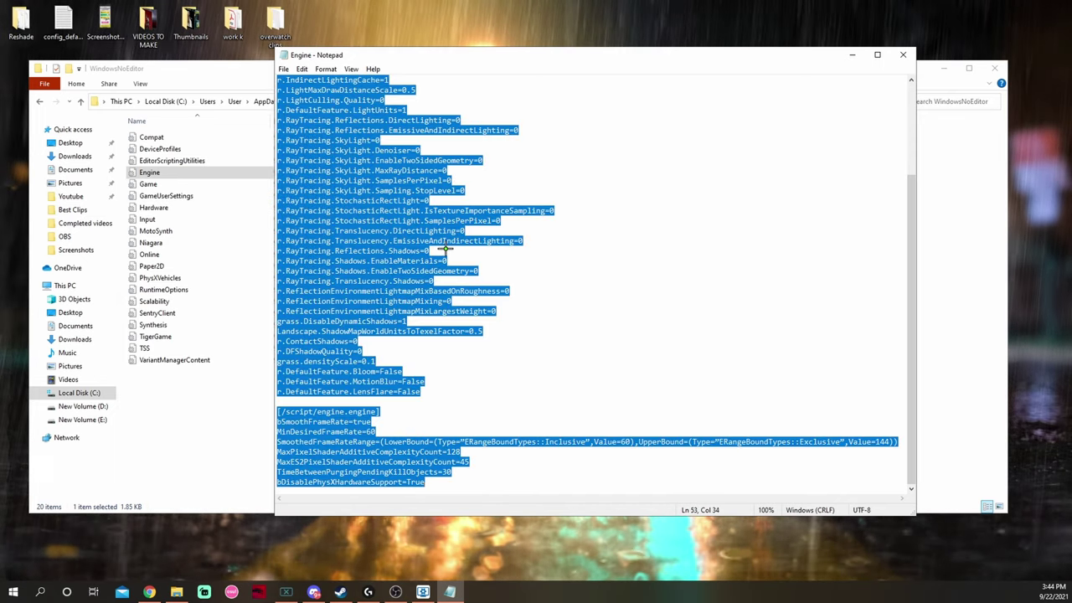
pyautogui.press('BackSpace')
# - Copy the Pastebin settings from [/Script/Engine.RendererSettings] to bDisablePhysXHardwareSupport=True and paste them into the emptied Engine file
pyautogui.hotkey('alt', 'Tab')
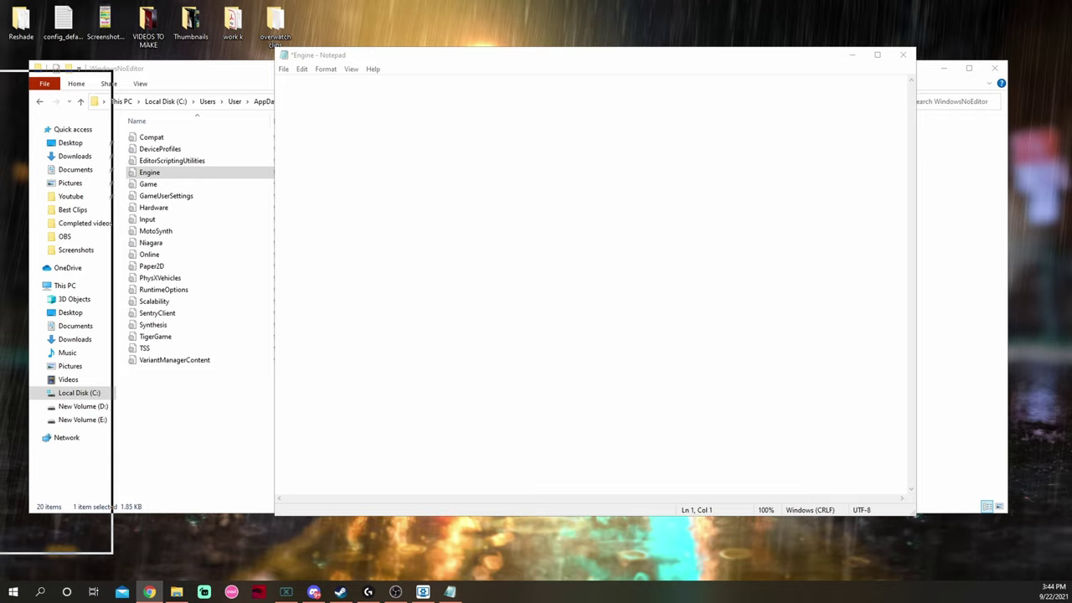
pyautogui.click(599, 58)
pyautogui.click(42, 184)
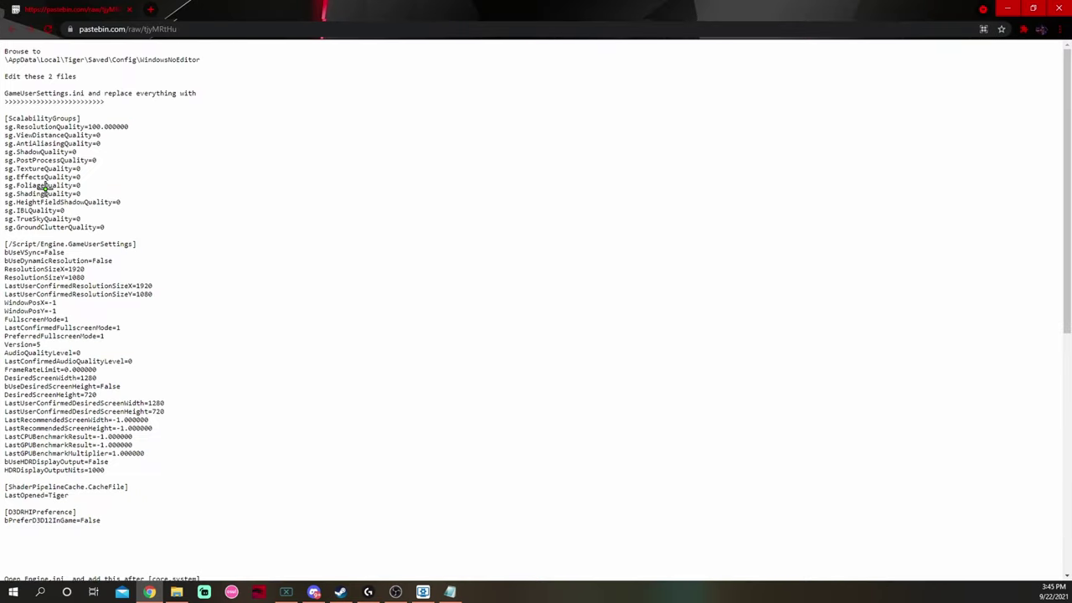
pyautogui.scroll(-5, 93, 231)
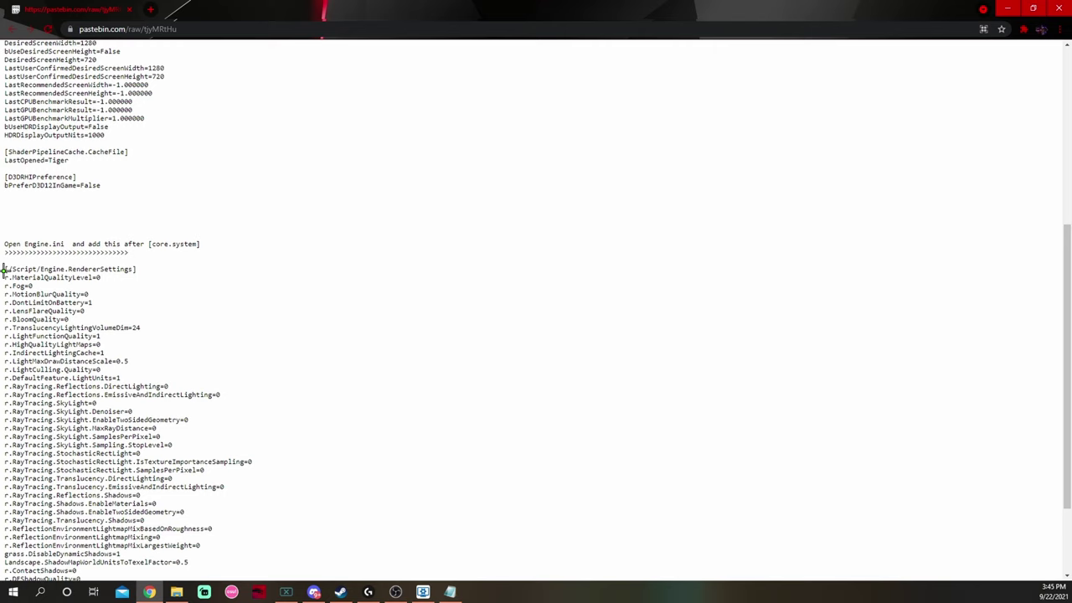
pyautogui.moveTo(5, 269); pyautogui.dragTo(228, 572)
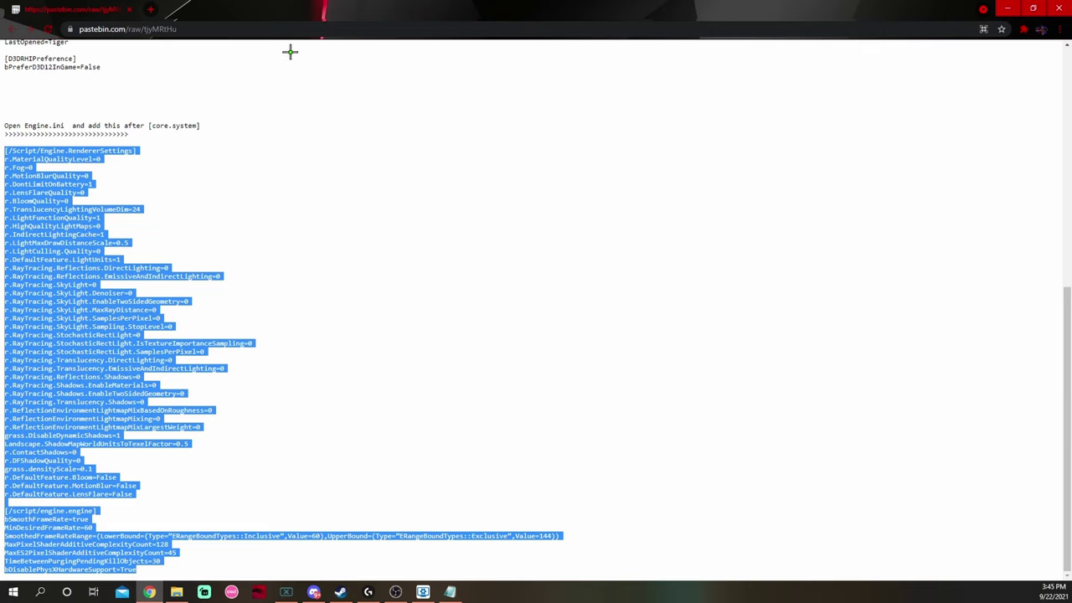
pyautogui.hotkey('alt', 'Tab')
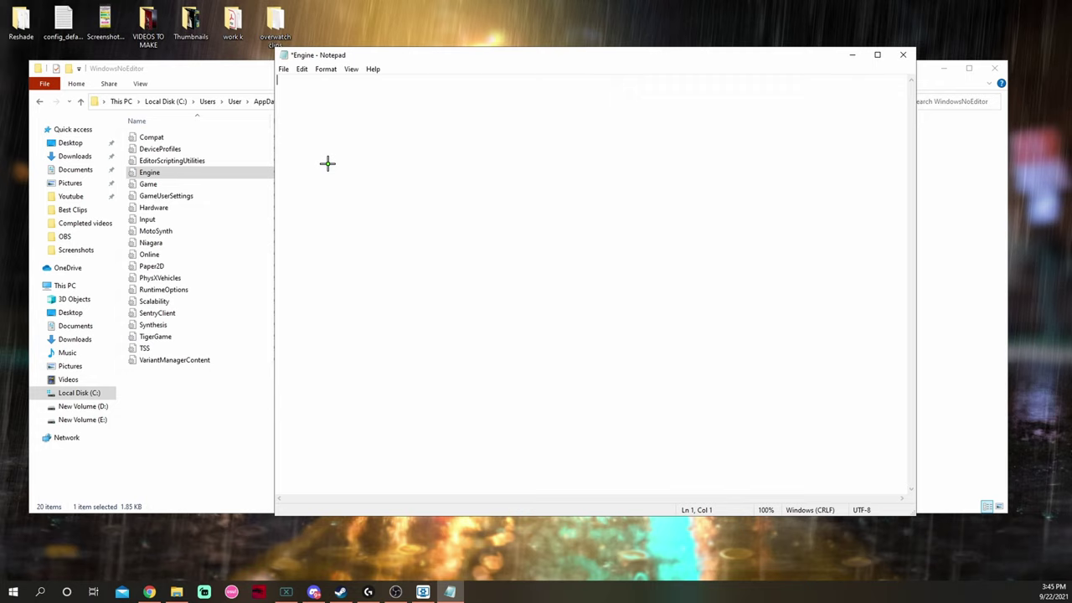
pyautogui.hotkey('ctrl', 'v')
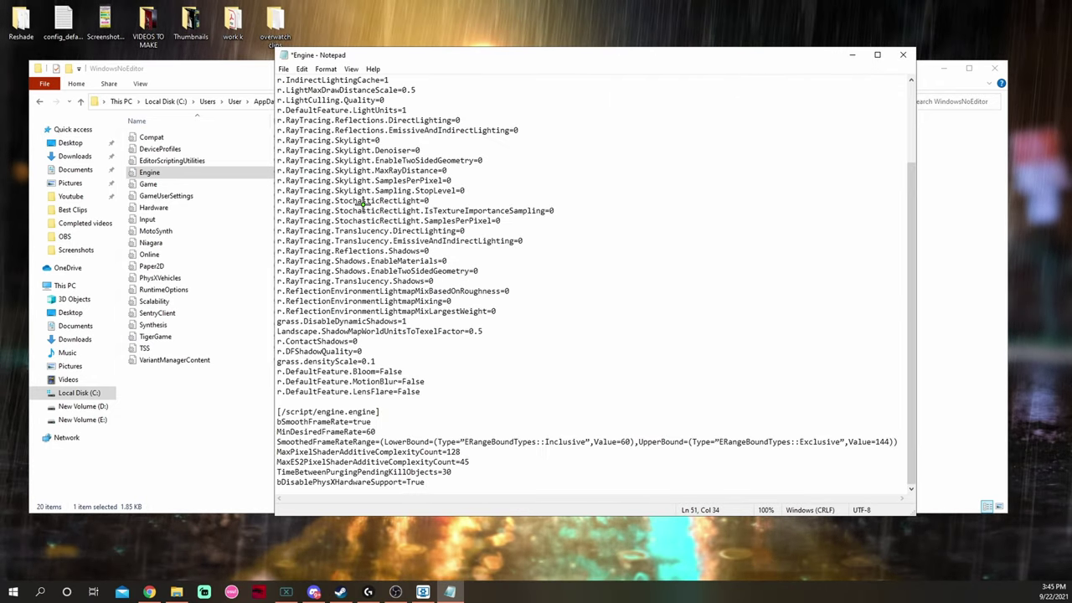
# - Add the line [core.system] at the start of the Engine file, followed by a blank line, and review the text below
pyautogui.scroll(10, 380, 356)
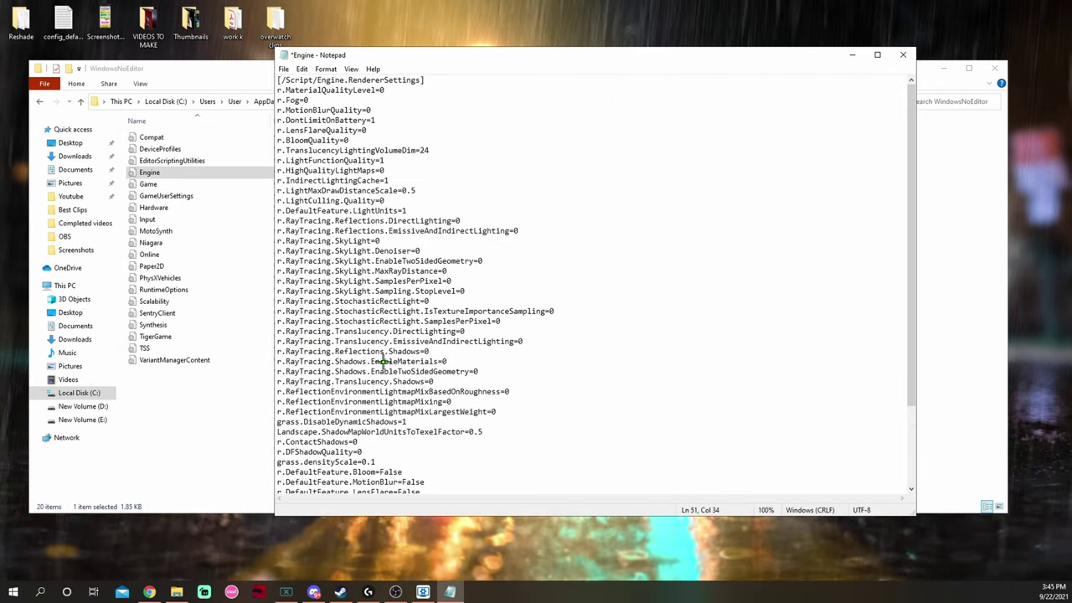
pyautogui.click(279, 81)
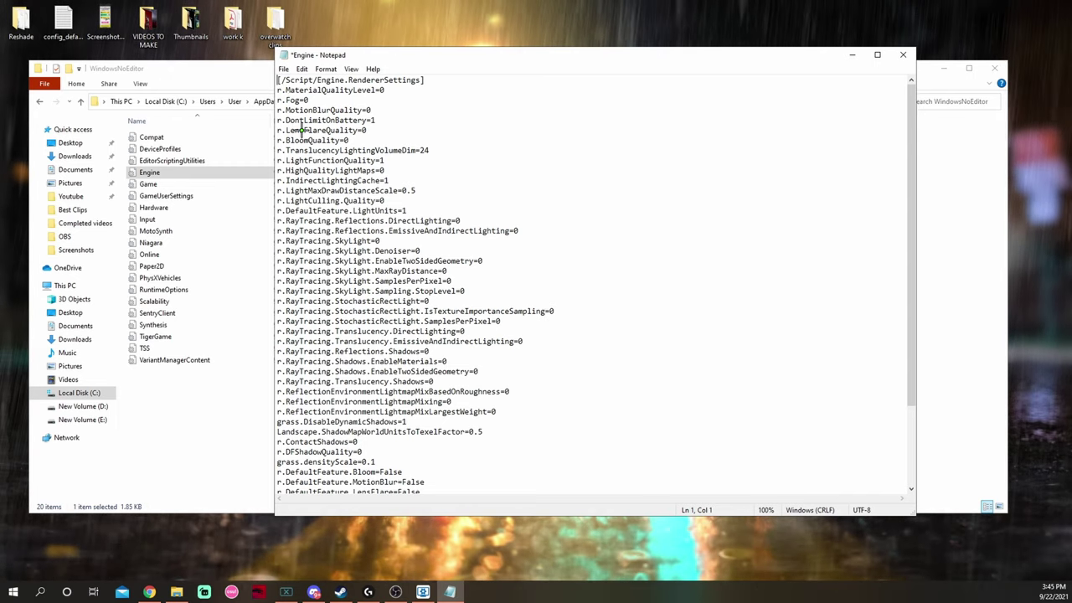
pyautogui.press('Return')
pyautogui.press('Return')
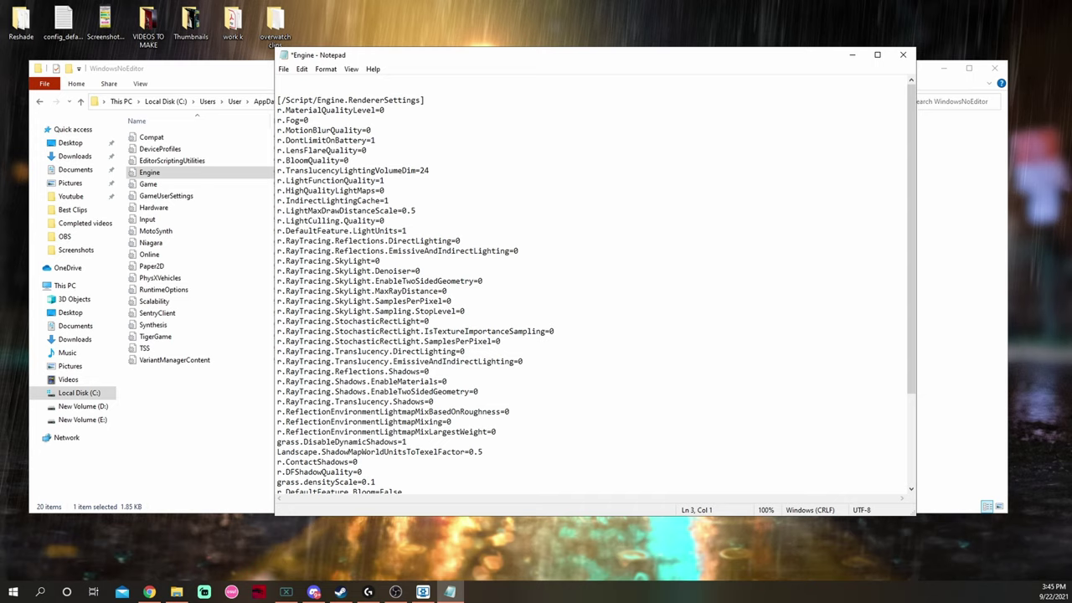
pyautogui.click(295, 80)
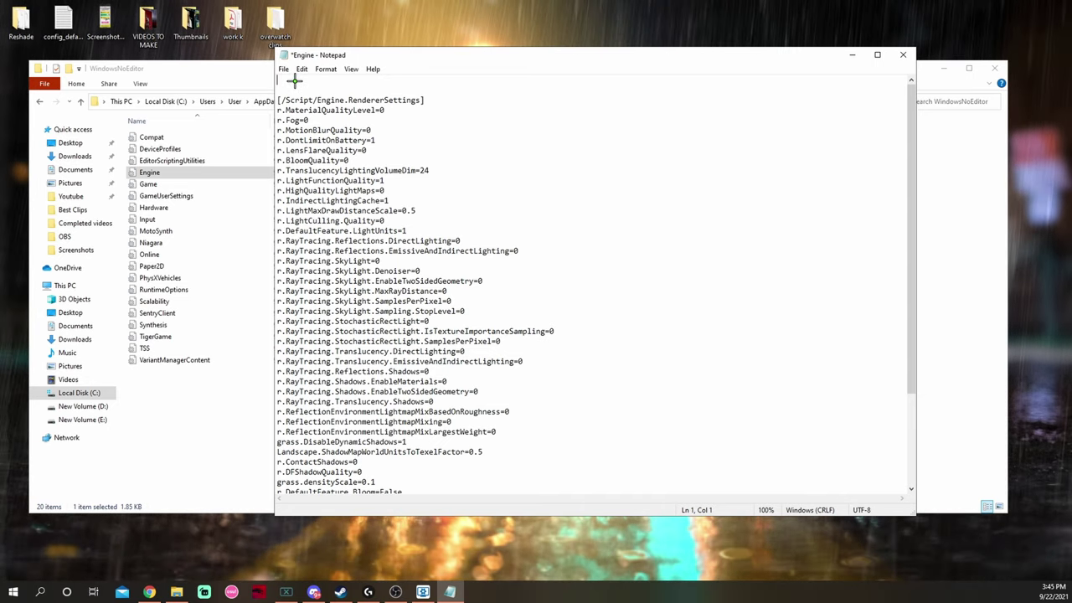
pyautogui.press('BackSpace')
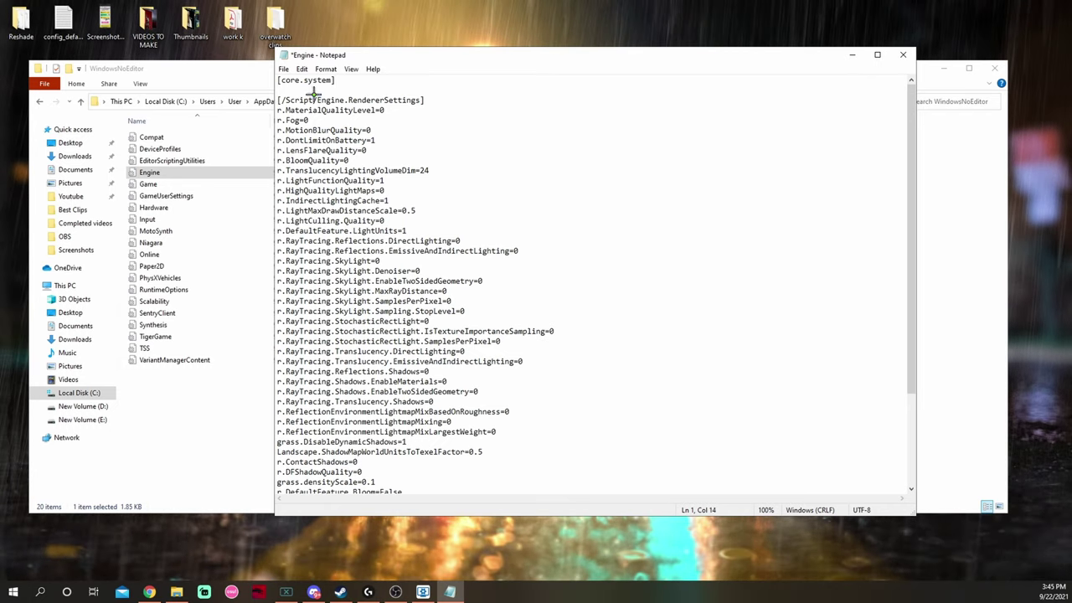
pyautogui.scroll(-4, 428, 193)
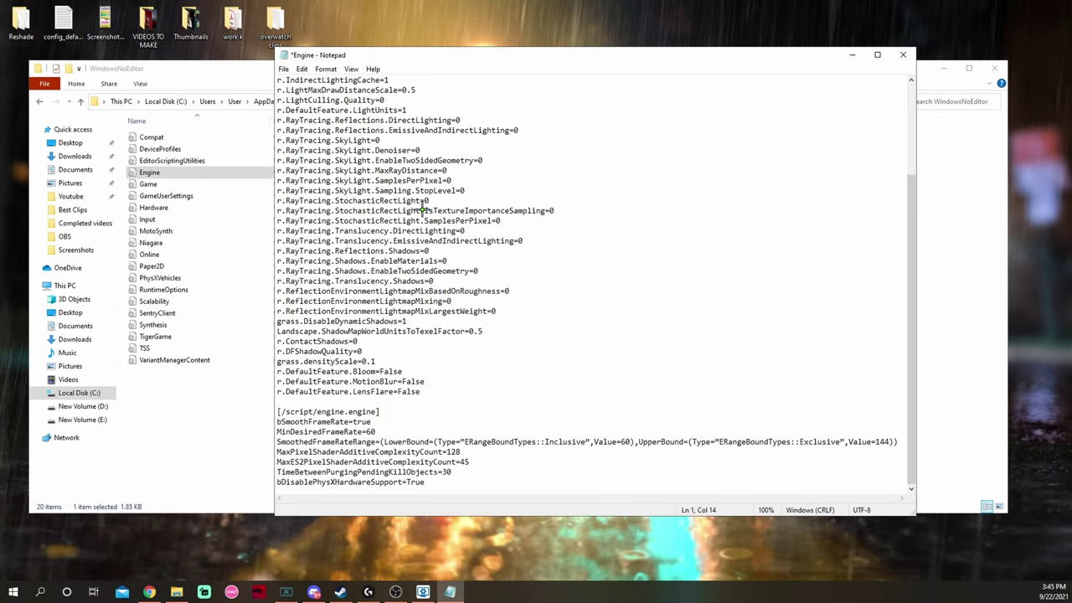
# - Save the edited Engine file from its beginning to end and close it
pyautogui.scroll(4, 467, 447)
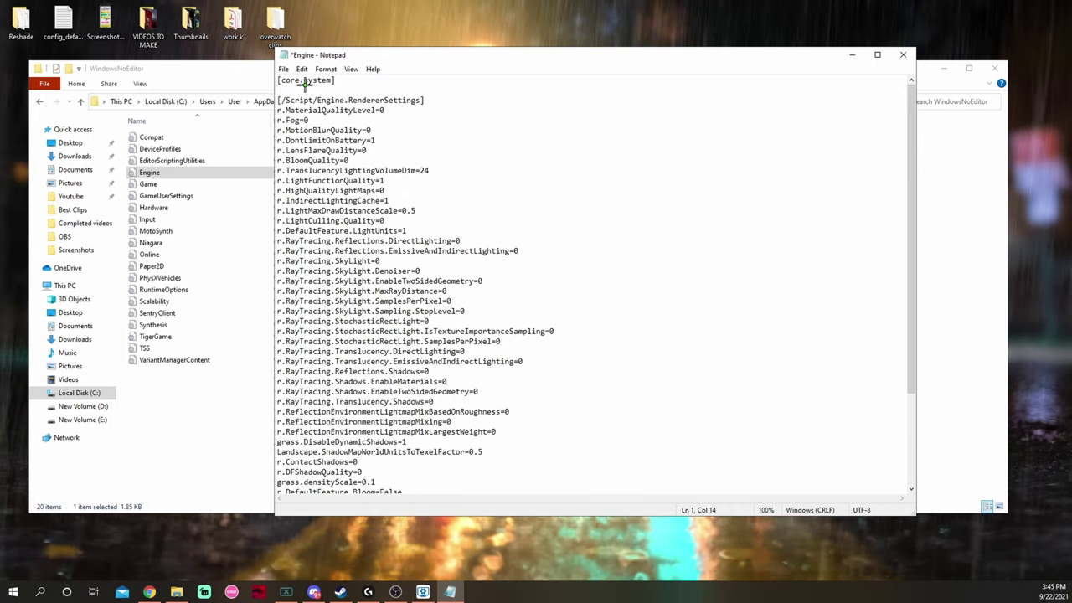
pyautogui.click(283, 69)
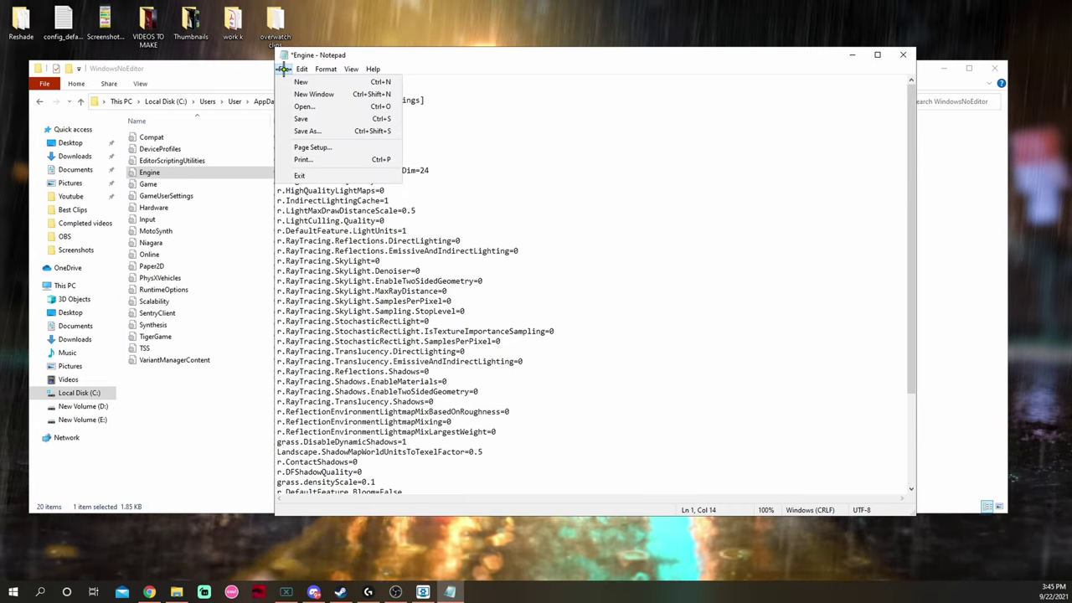
pyautogui.click(302, 119)
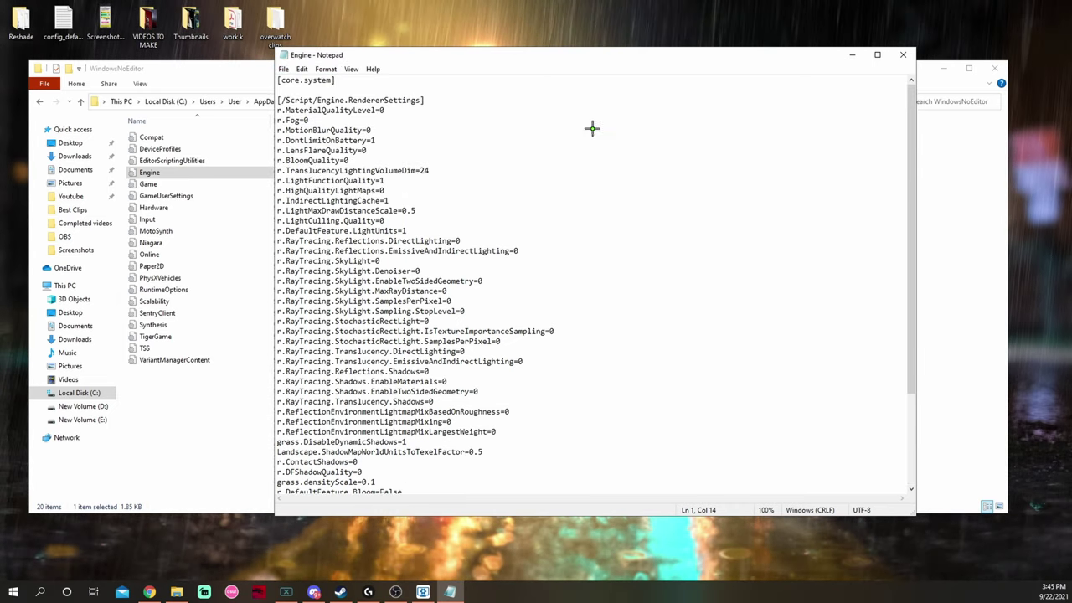
pyautogui.click(901, 54)
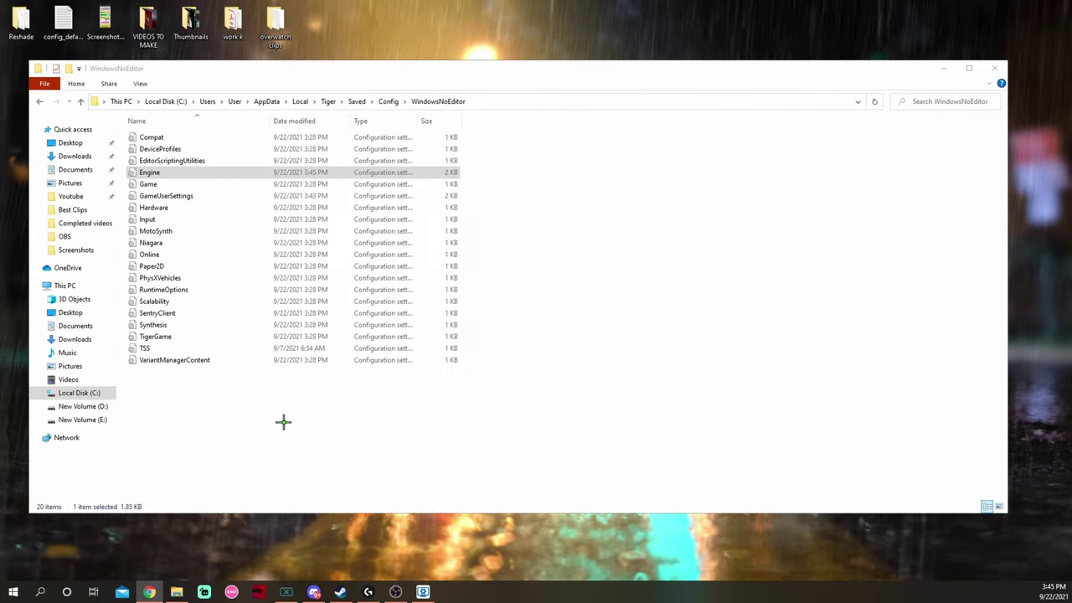
# - Set the Read-only attribute in the properties of the Engine file, apply it and close the properties
pyautogui.rightClick(171, 172)
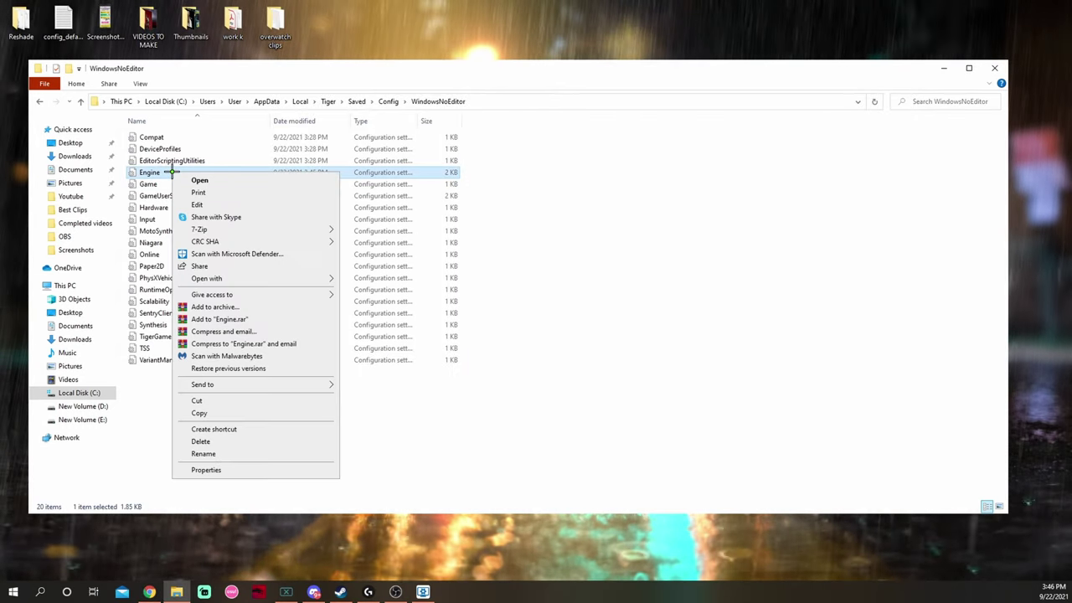
pyautogui.click(212, 469)
pyautogui.click(232, 384)
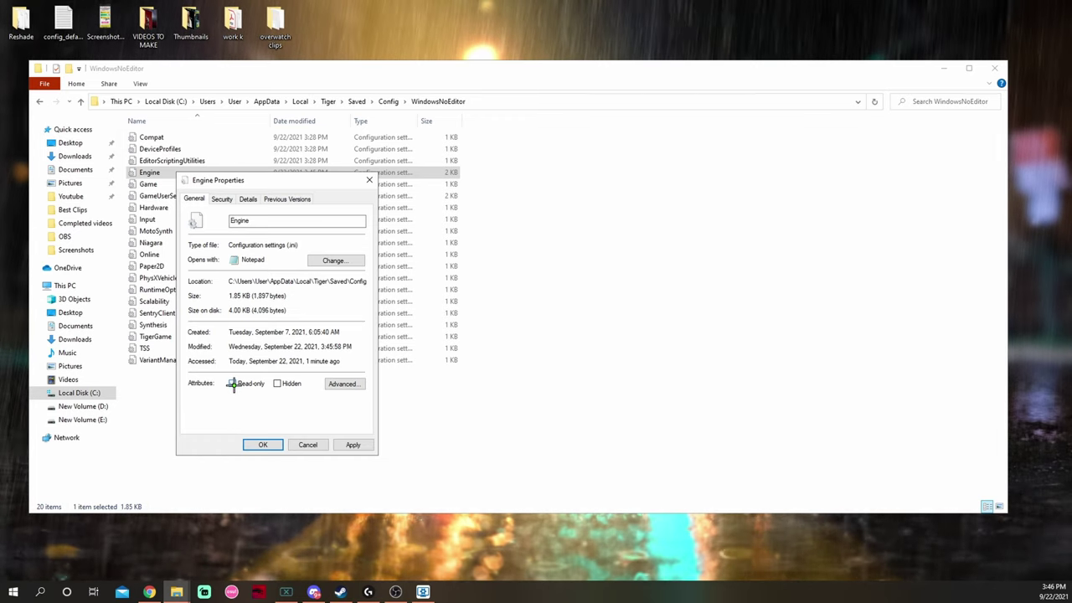
pyautogui.click(345, 444)
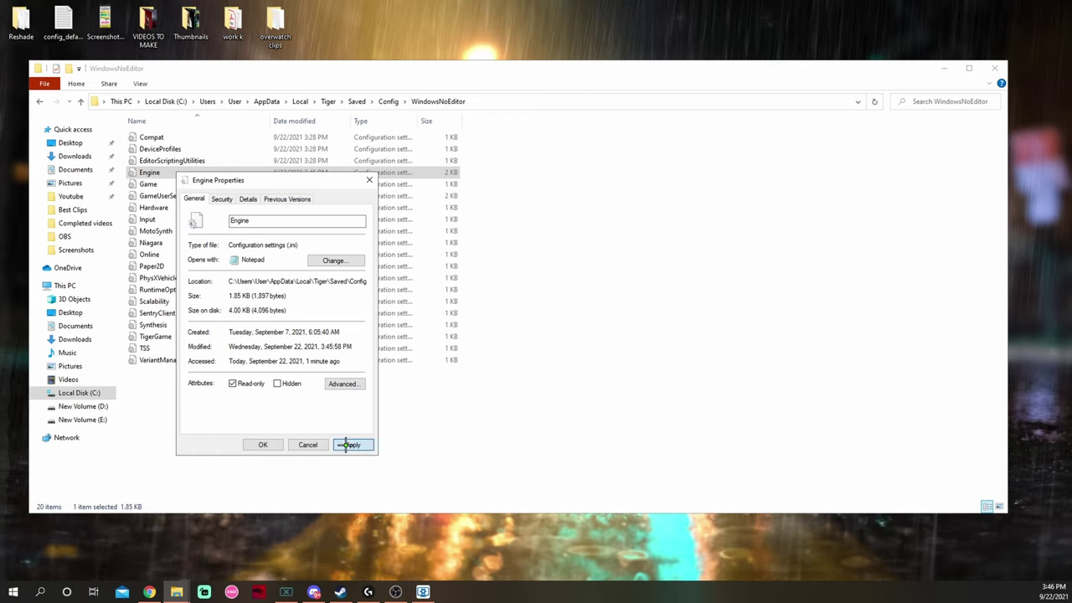
pyautogui.click(263, 444)
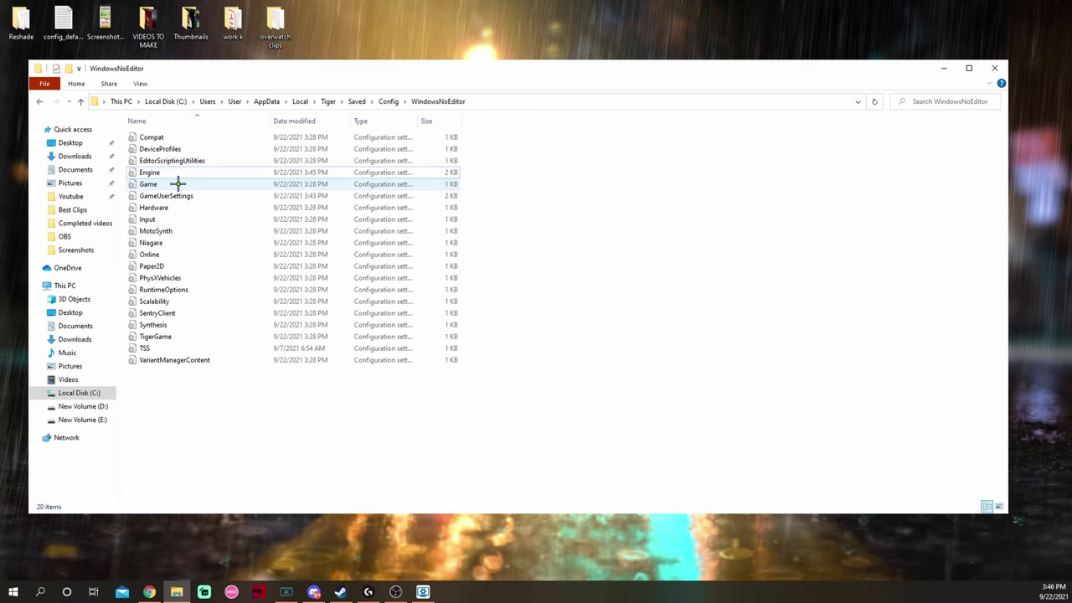
# - Look through the contents of the GameUserSettings file, then check the Read-only attribute in its properties
pyautogui.doubleClick(179, 195)
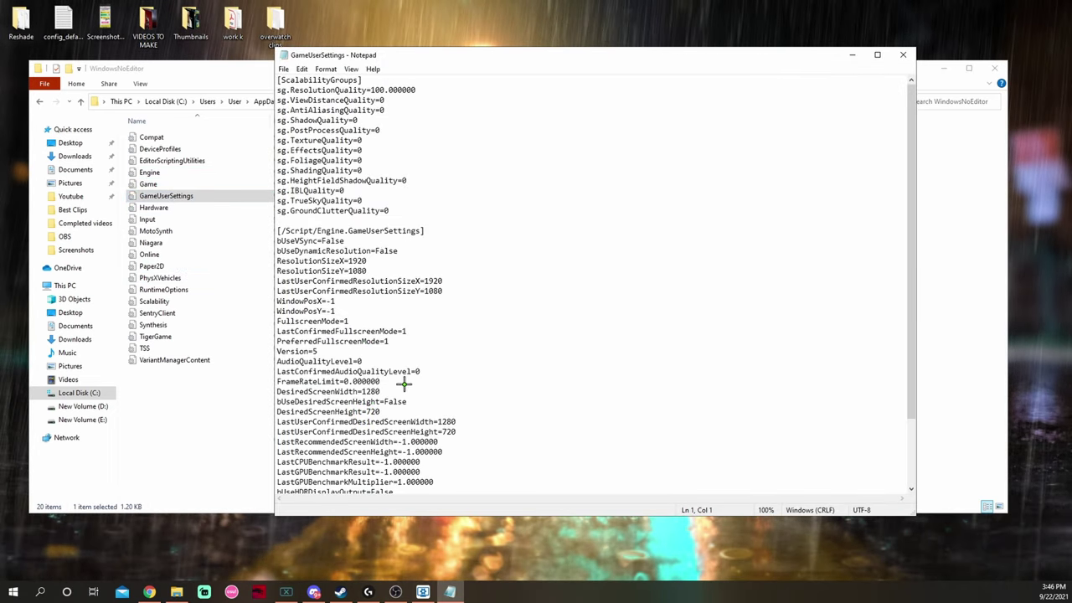
pyautogui.scroll(-3, 566, 216)
pyautogui.click(901, 54)
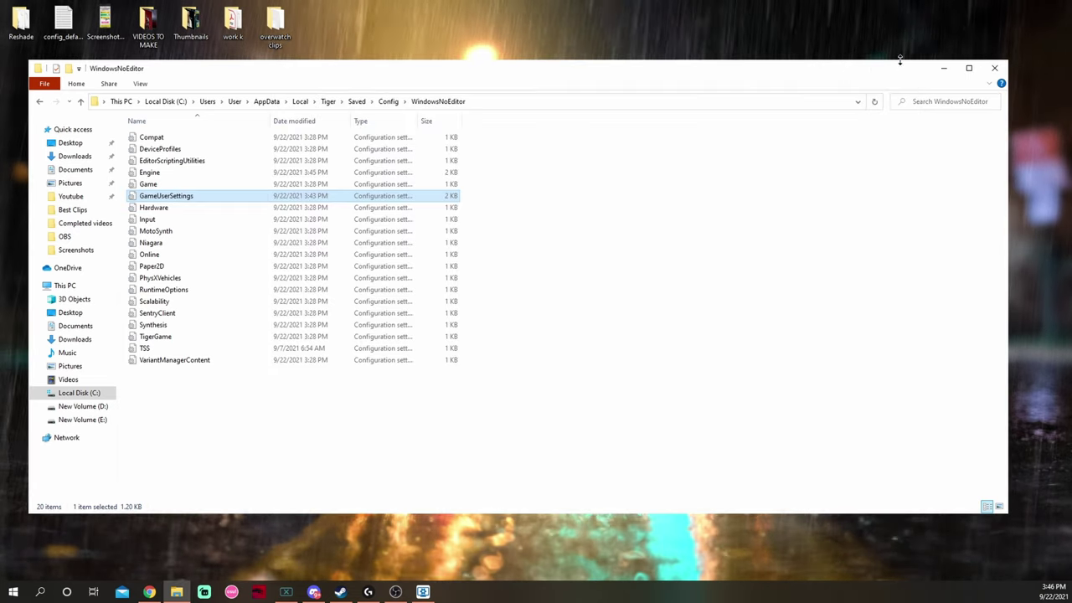
pyautogui.rightClick(184, 196)
pyautogui.click(221, 494)
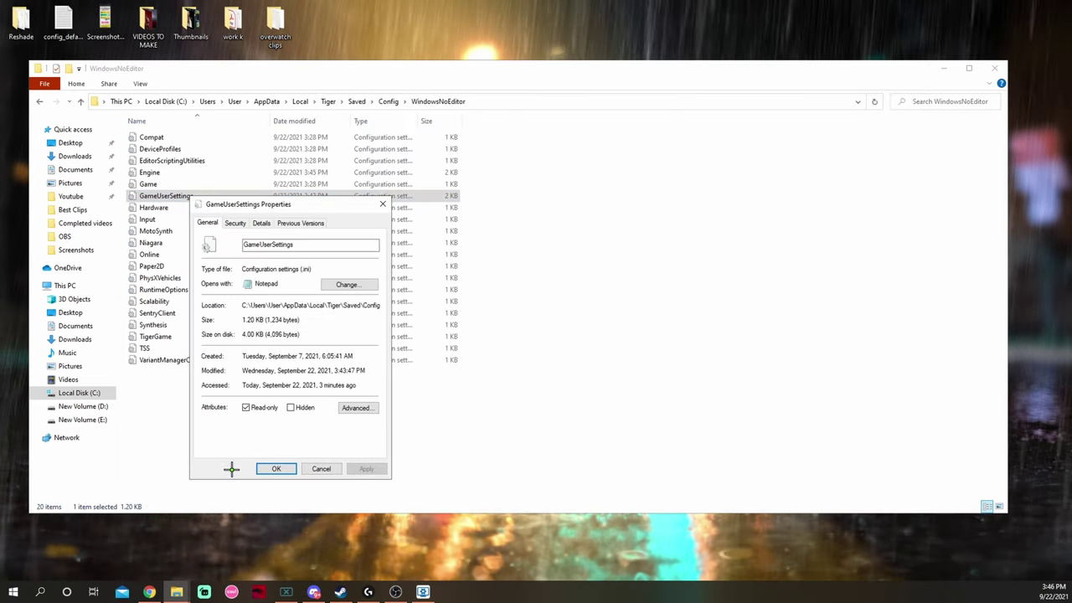
pyautogui.click(275, 469)
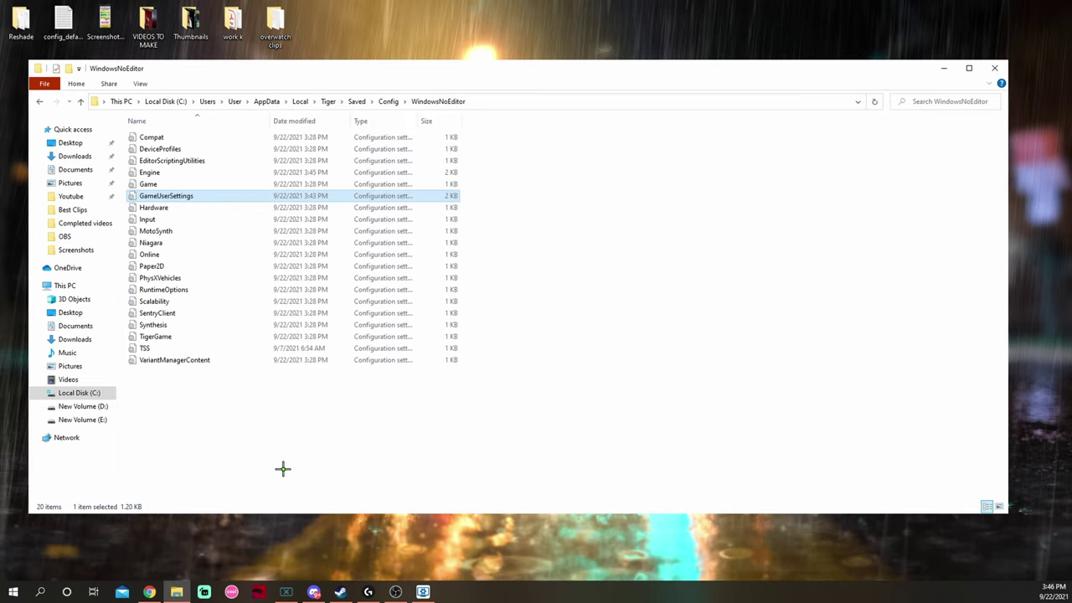
# - Reopen the Engine file to review its settings, check its Read-only attribute, and close the WindowsNoEditor folder
pyautogui.doubleClick(159, 172)
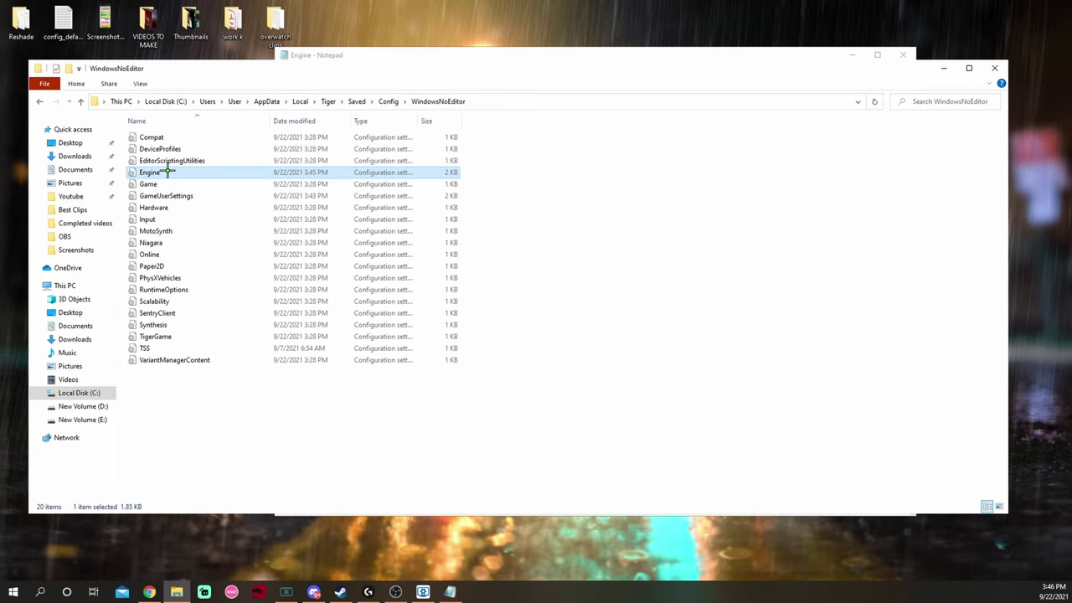
pyautogui.scroll(-4, 389, 200)
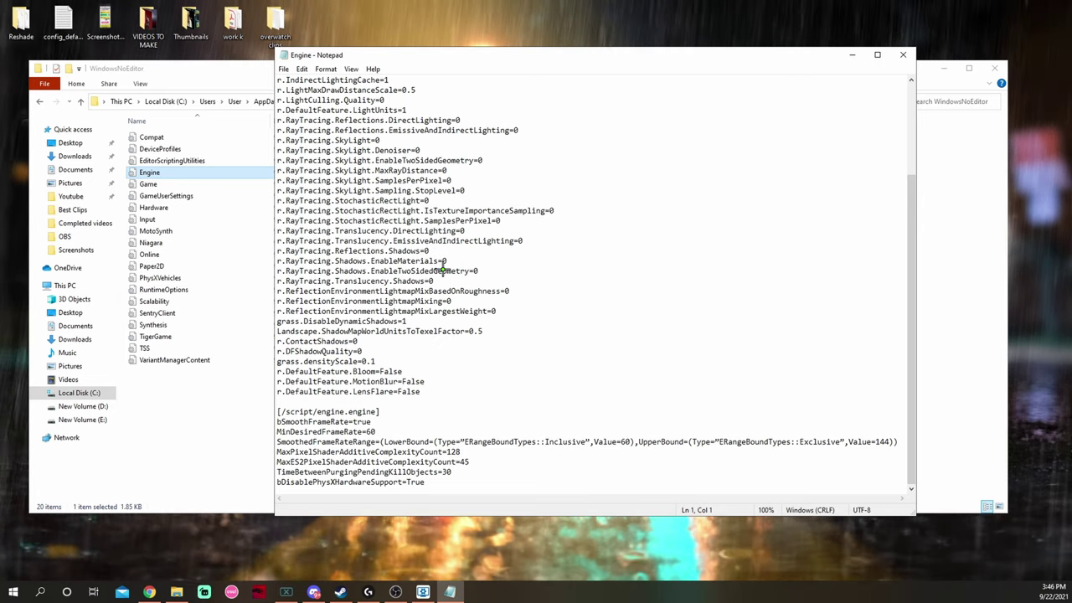
pyautogui.scroll(4, 445, 266)
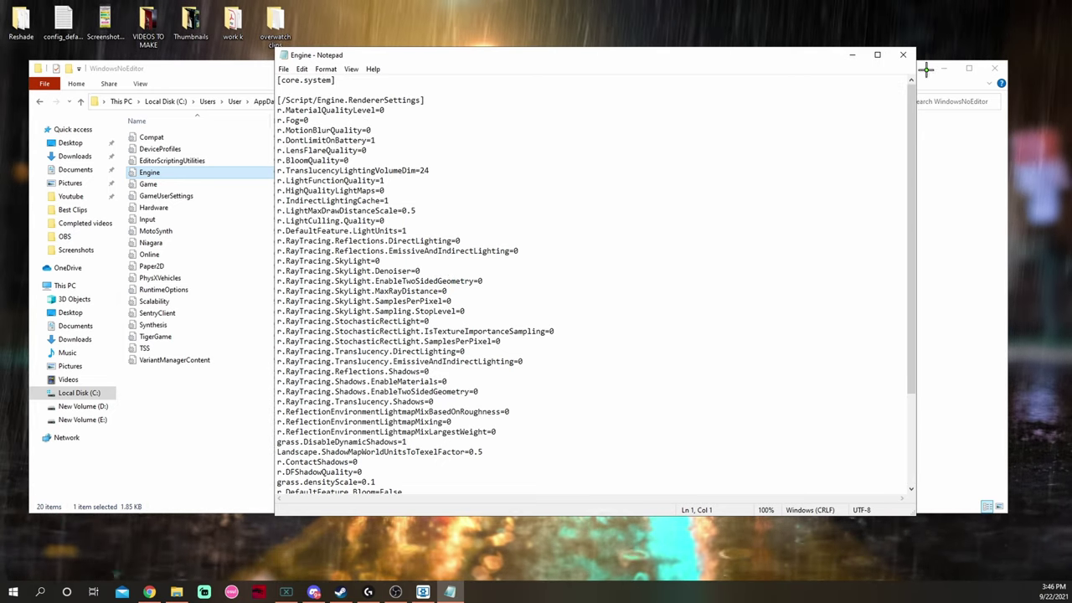
pyautogui.click(903, 54)
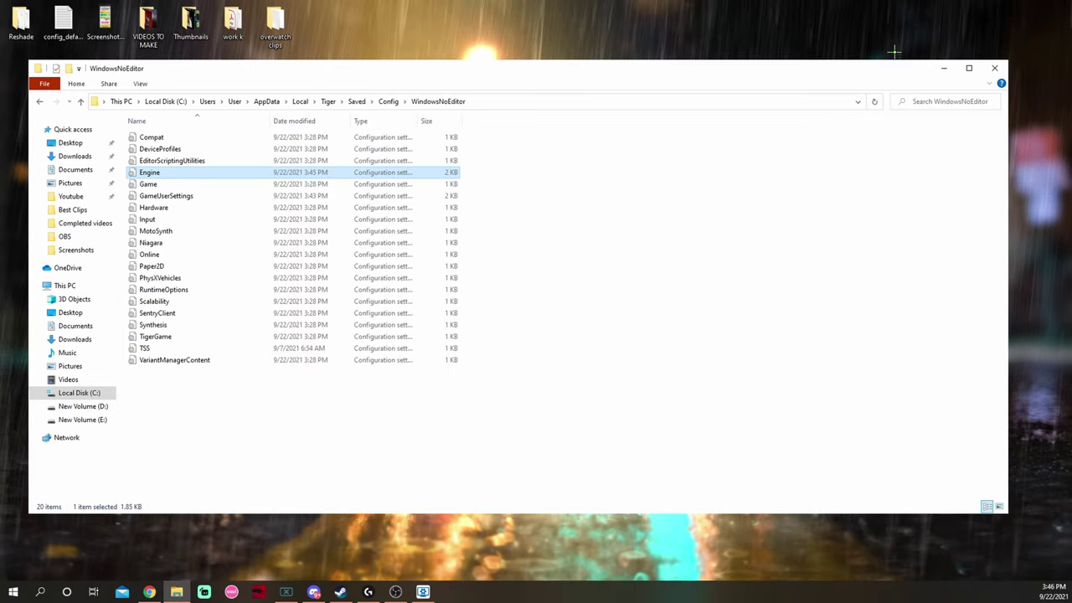
pyautogui.rightClick(179, 171)
pyautogui.click(214, 468)
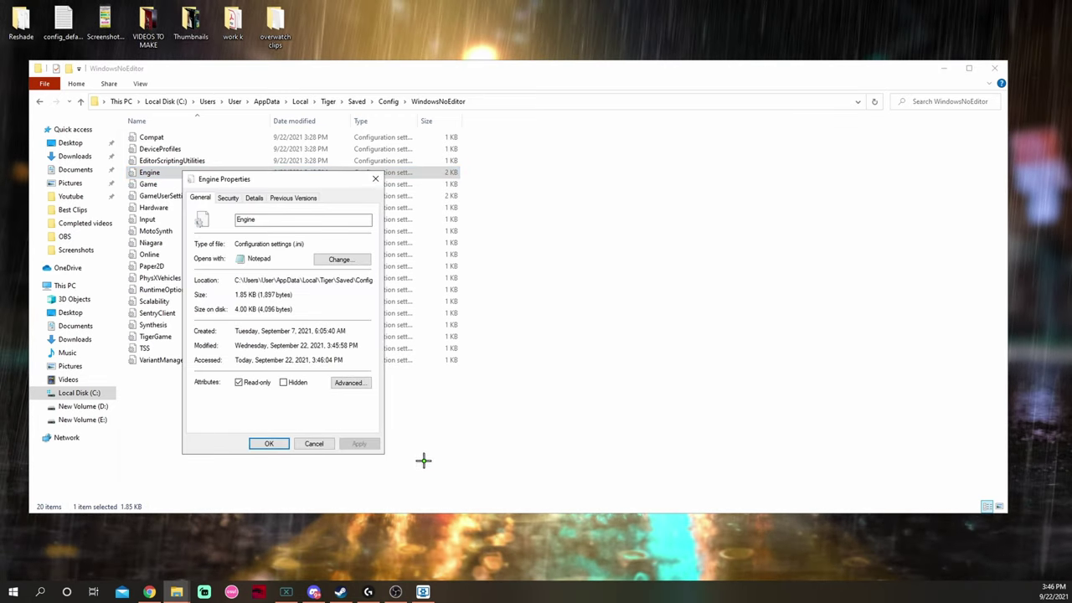
pyautogui.click(268, 443)
pyautogui.click(994, 67)
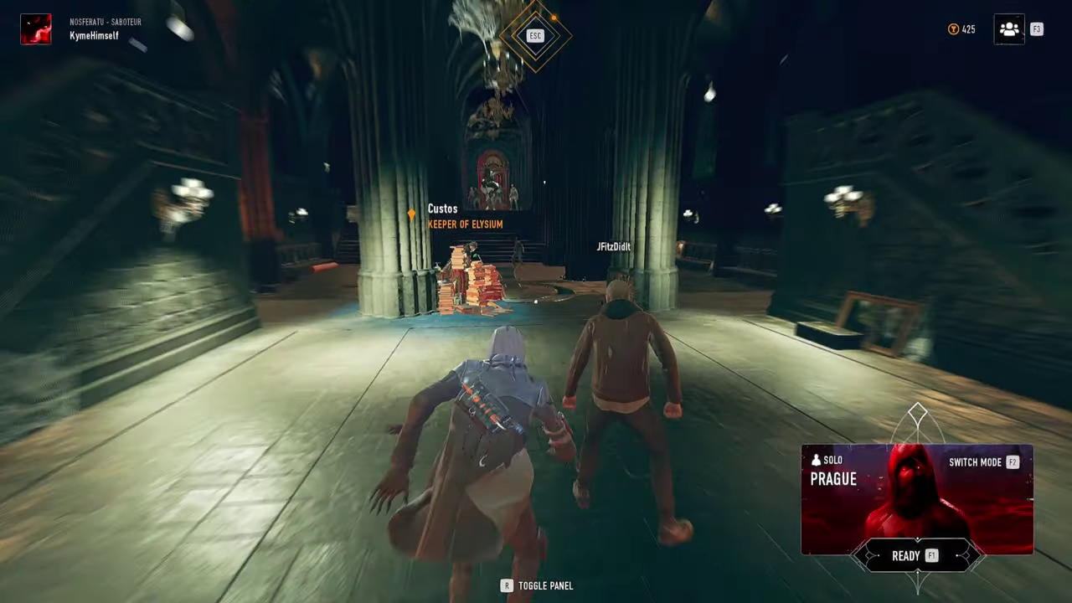
# - In Bloodhunt's basic graphics settings, set the brightness to 0.5, apply and confirm the change, and return to the game
pyautogui.press('F3')
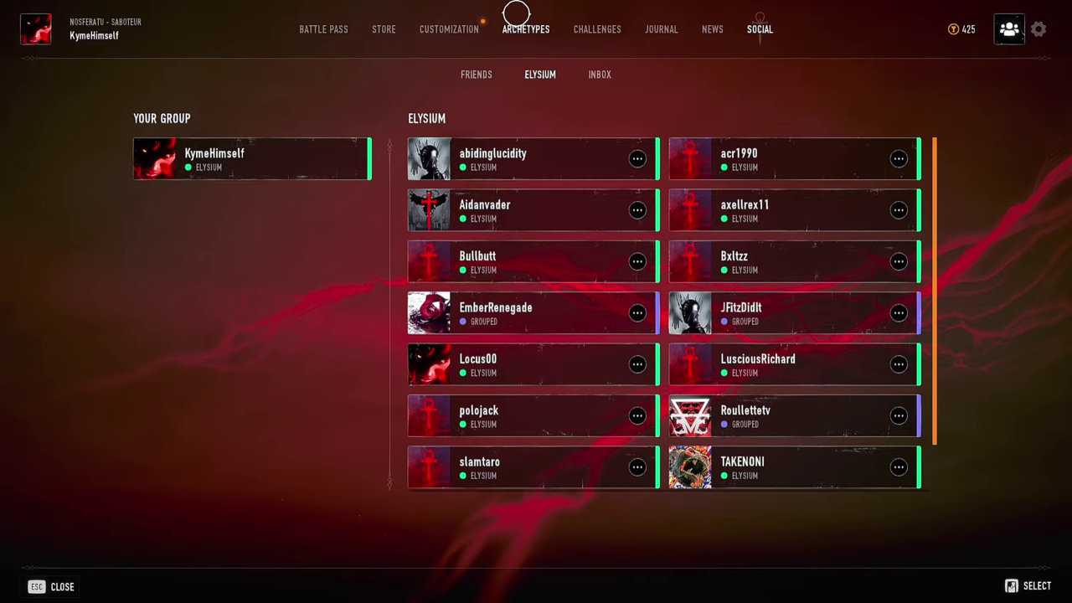
pyautogui.click(1039, 29)
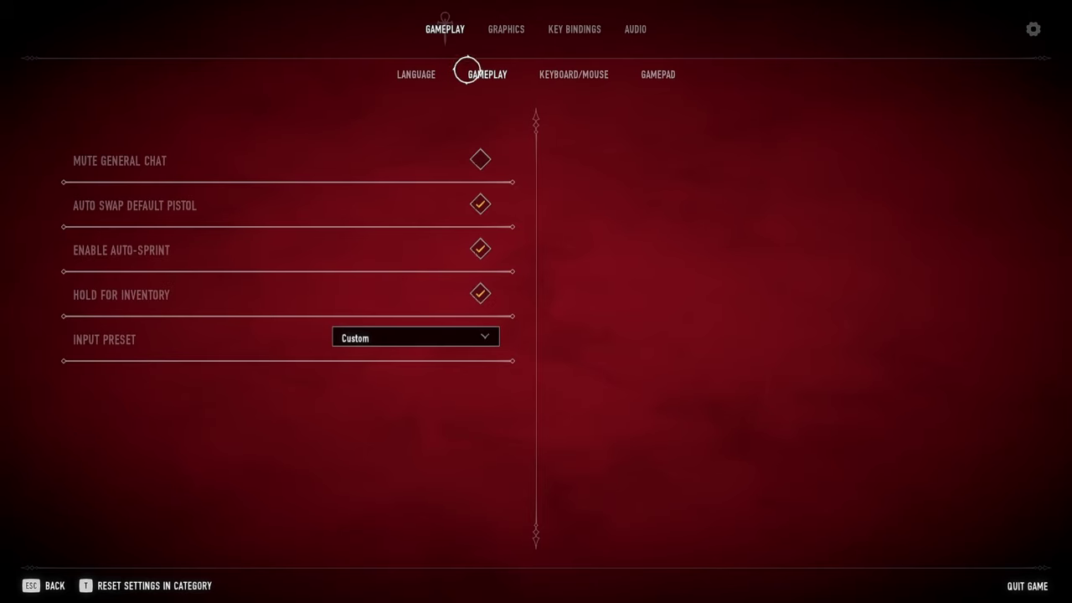
pyautogui.click(499, 33)
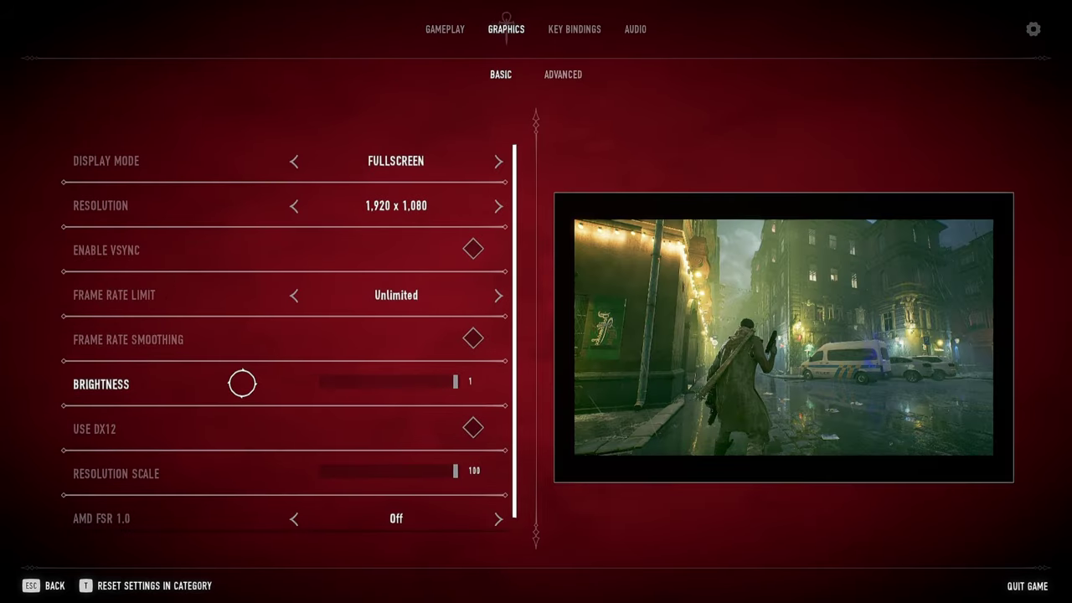
pyautogui.moveTo(422, 378); pyautogui.dragTo(381, 391)
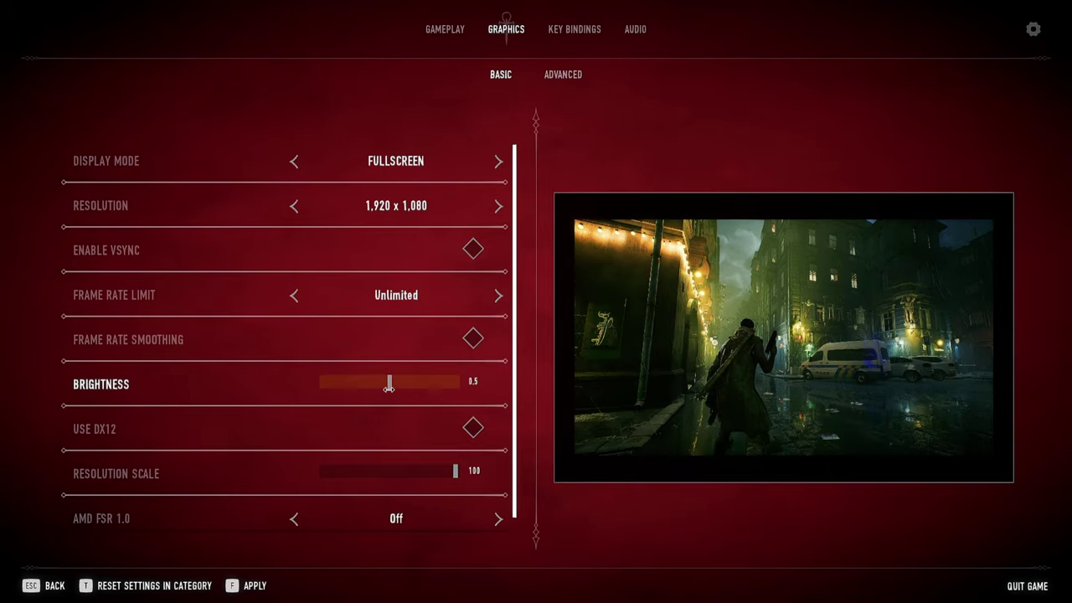
pyautogui.click(249, 586)
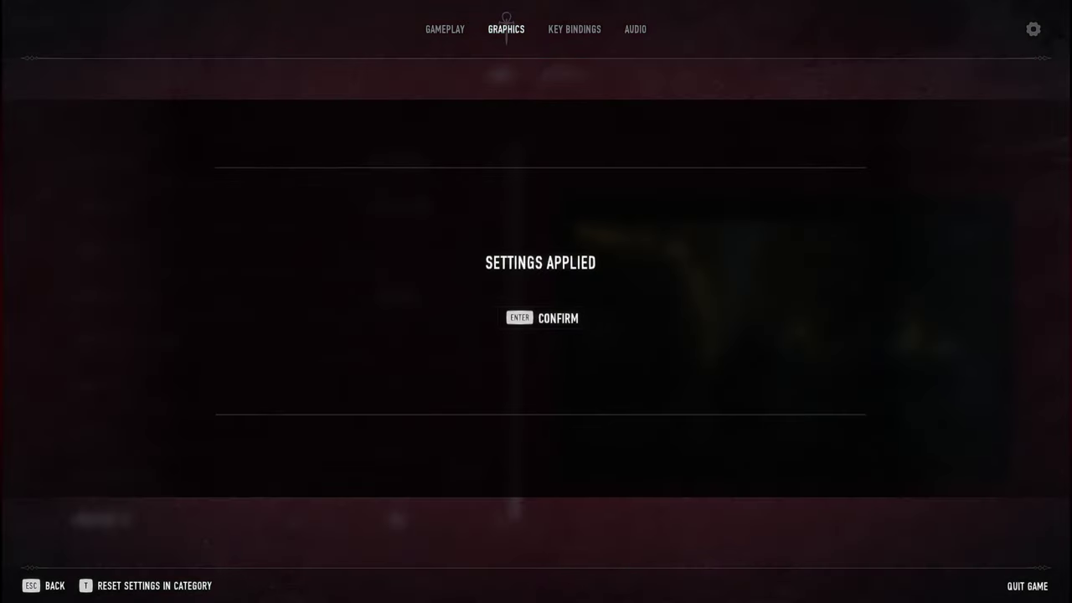
pyautogui.press('Return')
pyautogui.press('Escape')
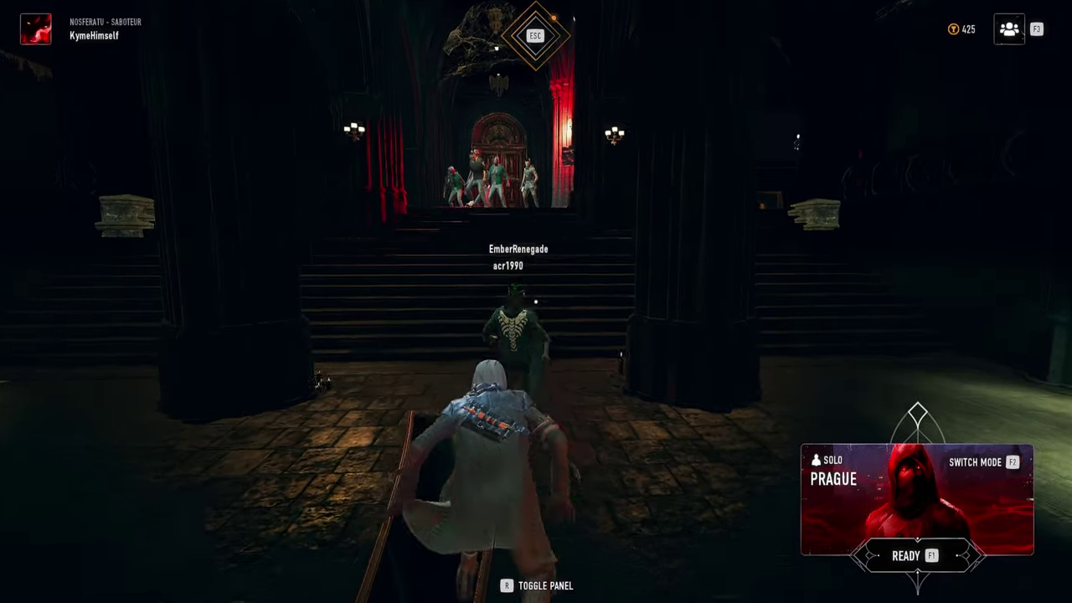
# - Run the character through the Elysium hall and stairs to examine visibility at the reduced brightness
pyautogui.press('w')
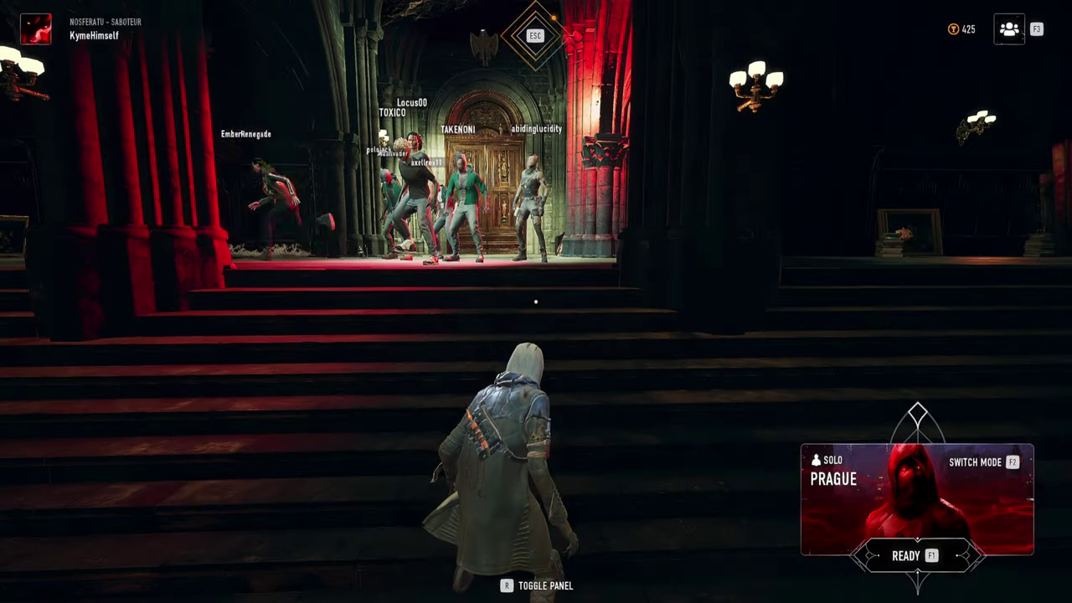
pyautogui.press('w')
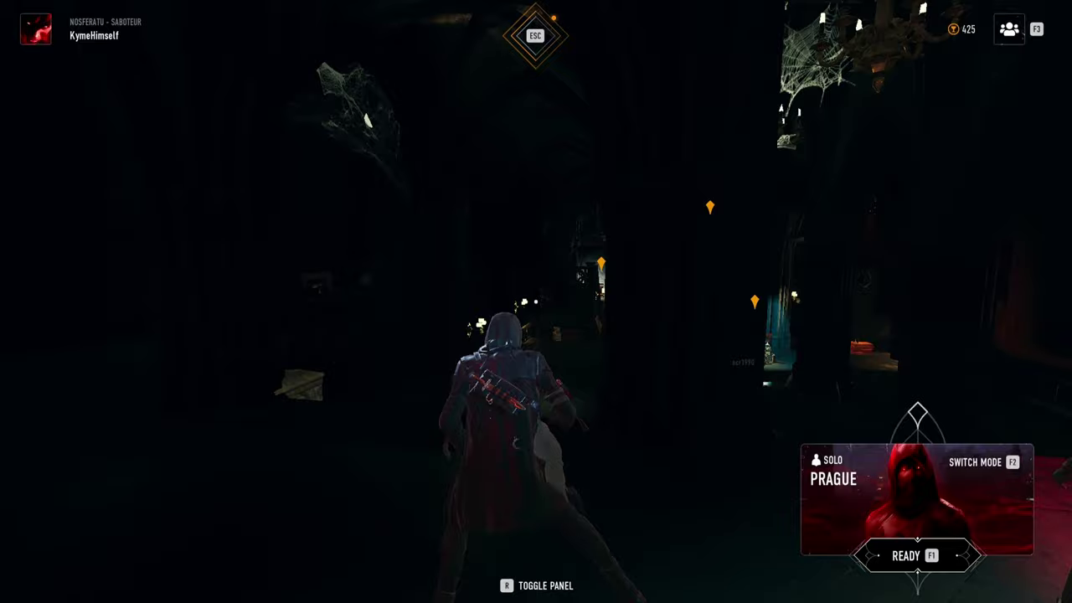
pyautogui.press('w')
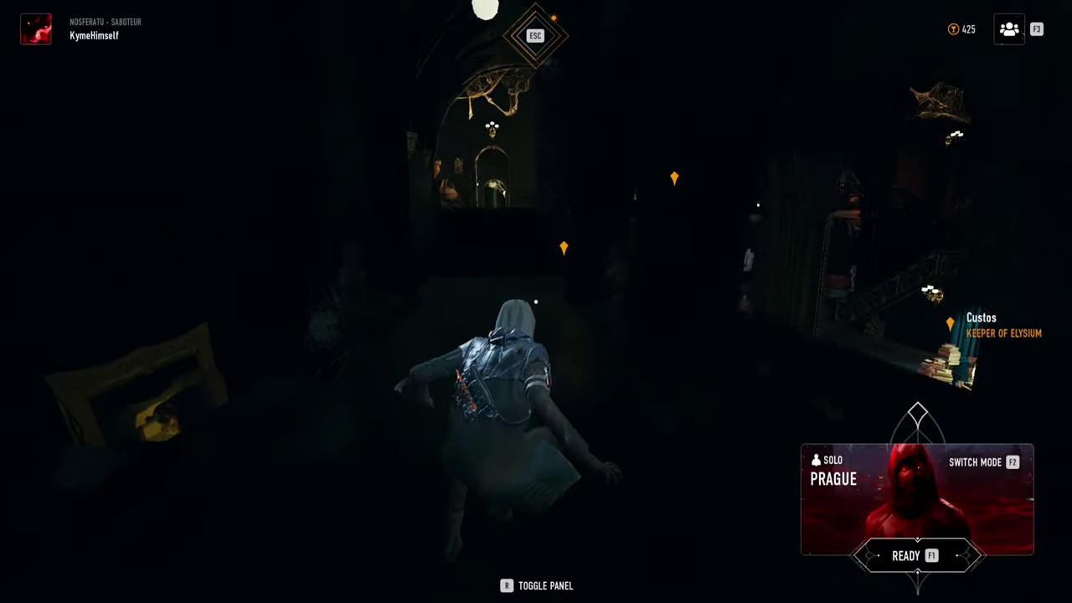
pyautogui.press('w')
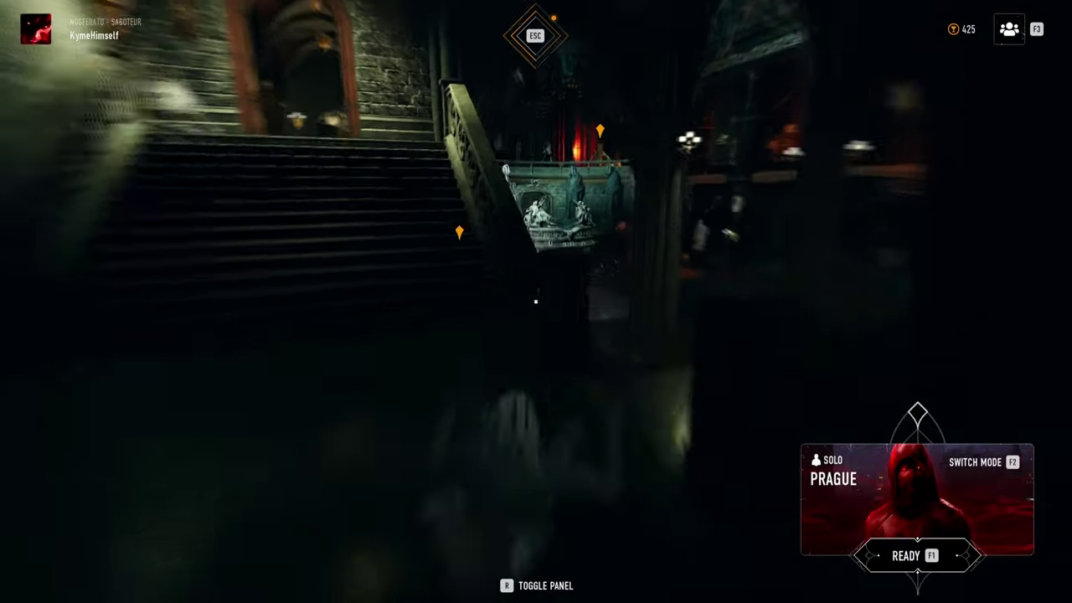
pyautogui.press('w')
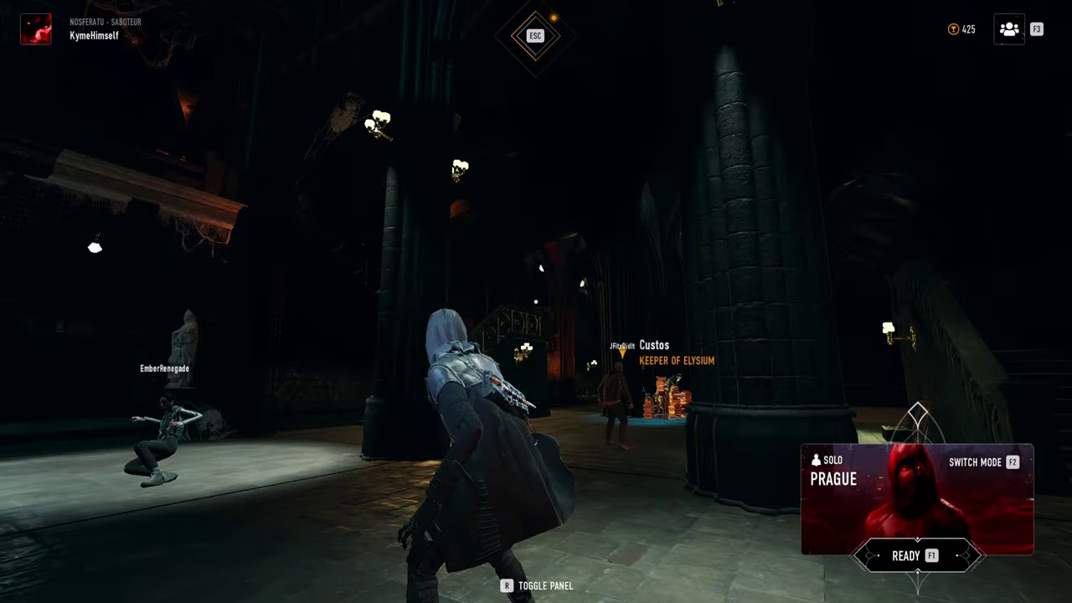
# - Raise the brightness again in the basic graphics settings, apply and confirm it, and run through Elysium to compare visibility
pyautogui.press('F3')
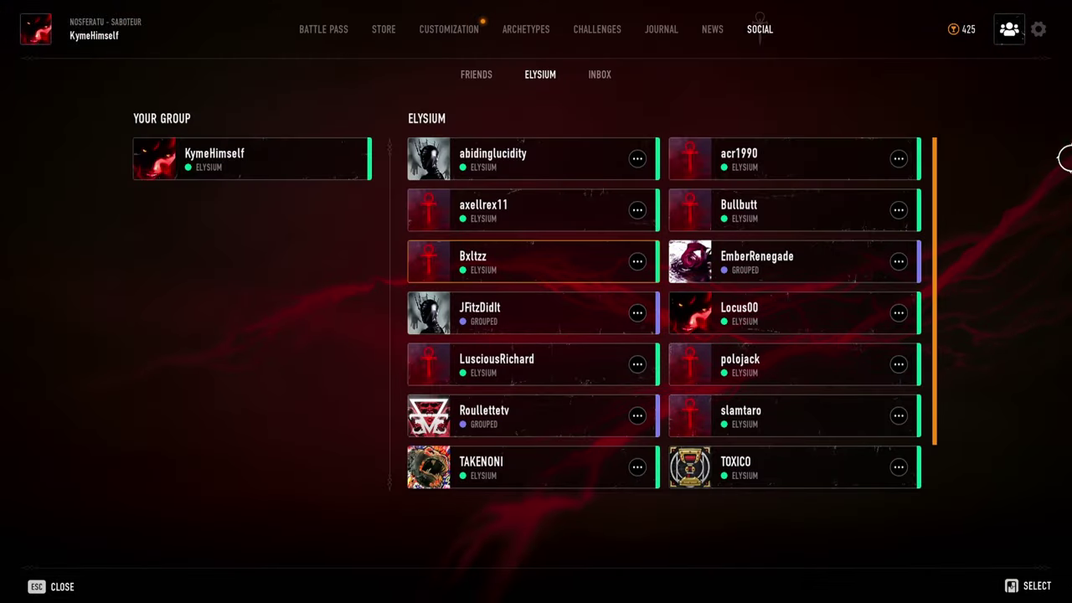
pyautogui.click(1038, 29)
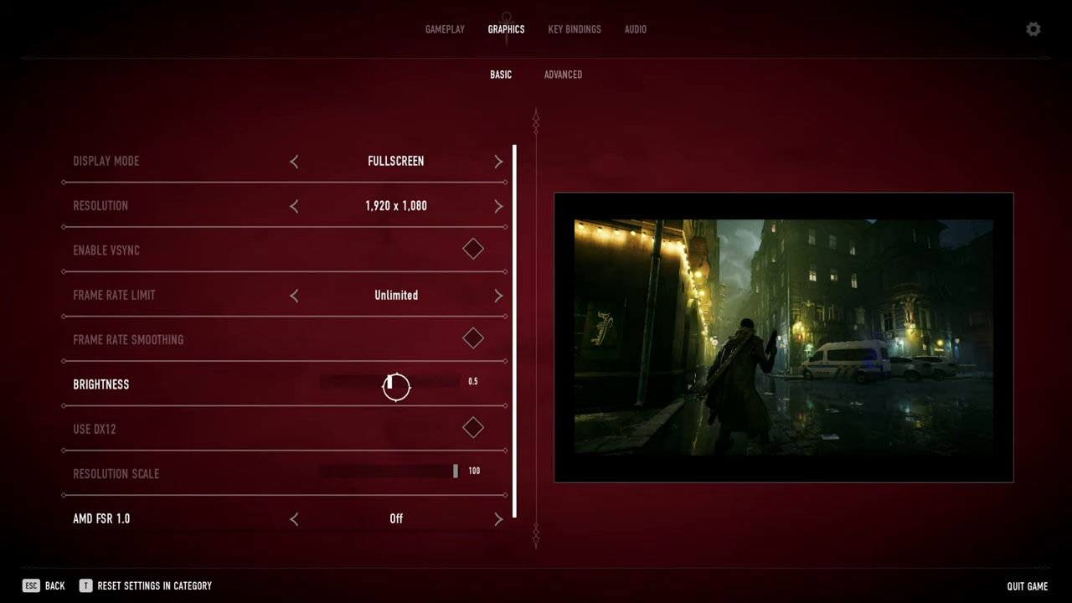
pyautogui.click(242, 585)
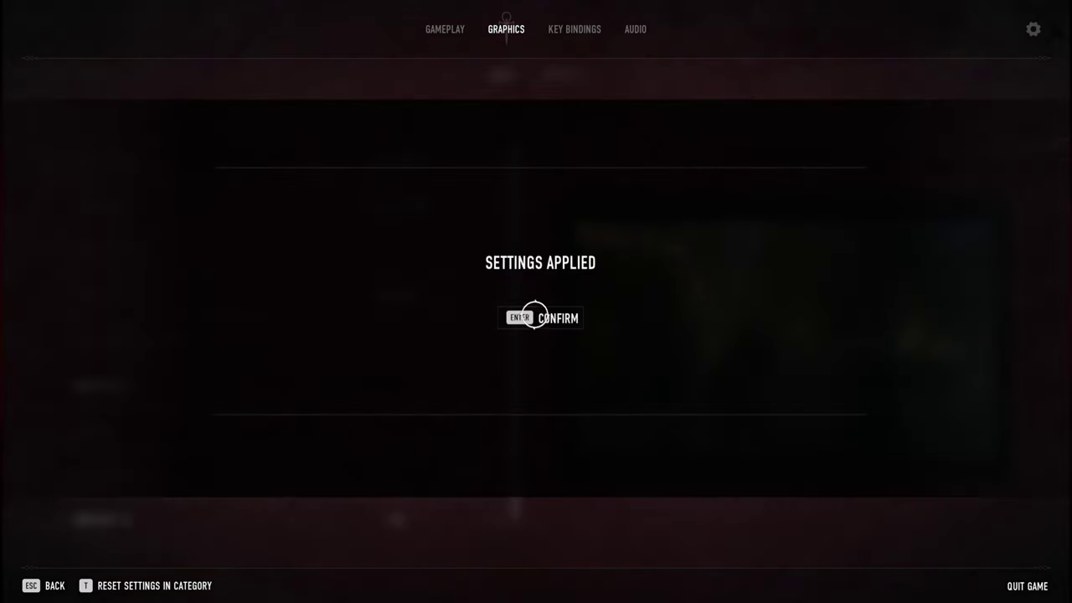
pyautogui.click(531, 314)
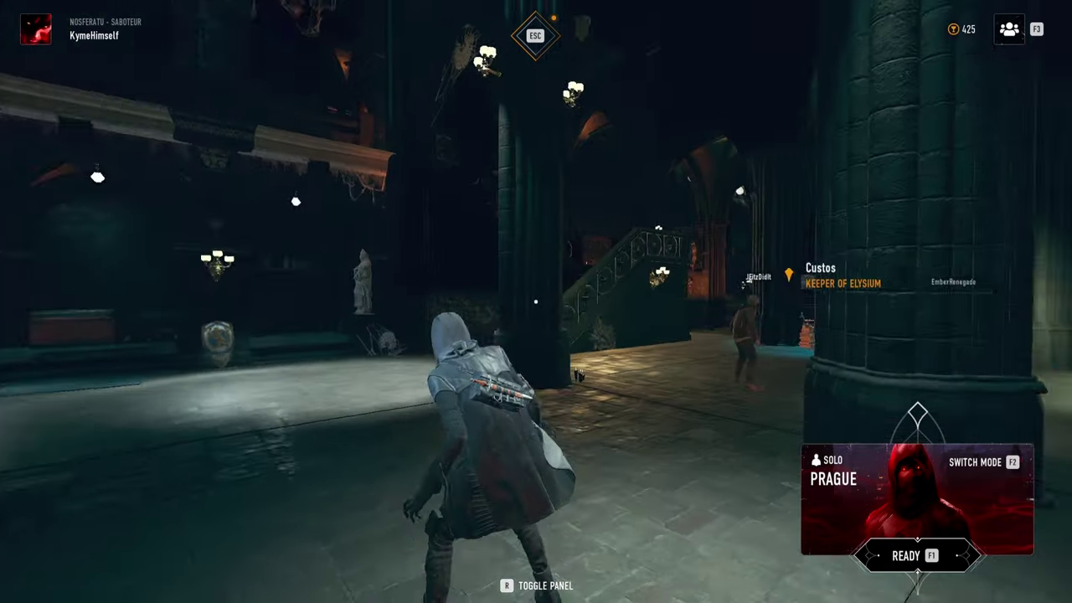
pyautogui.press('w')
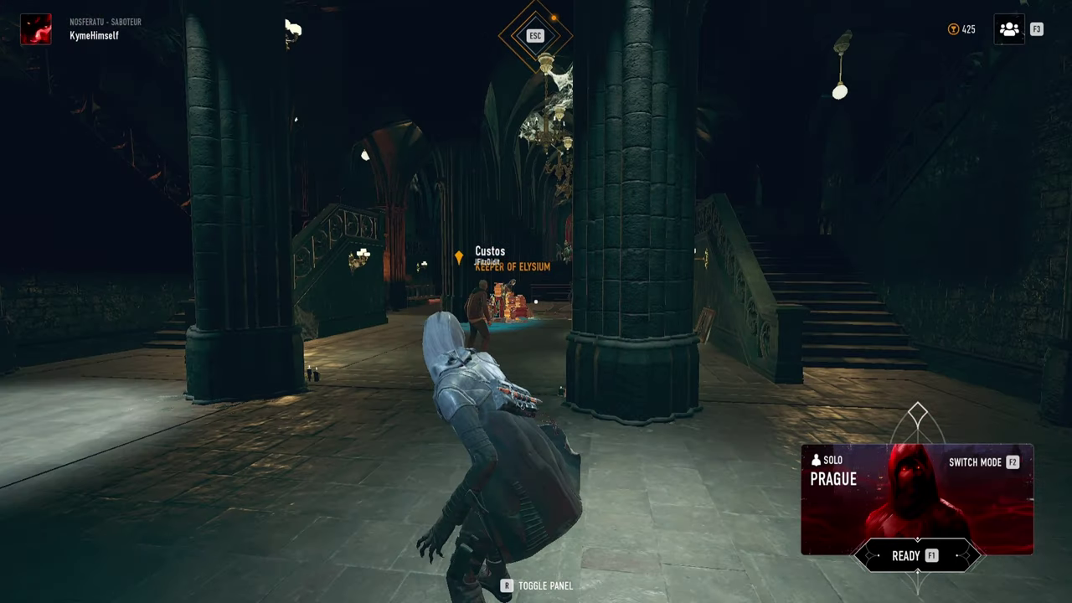
pyautogui.press('w')
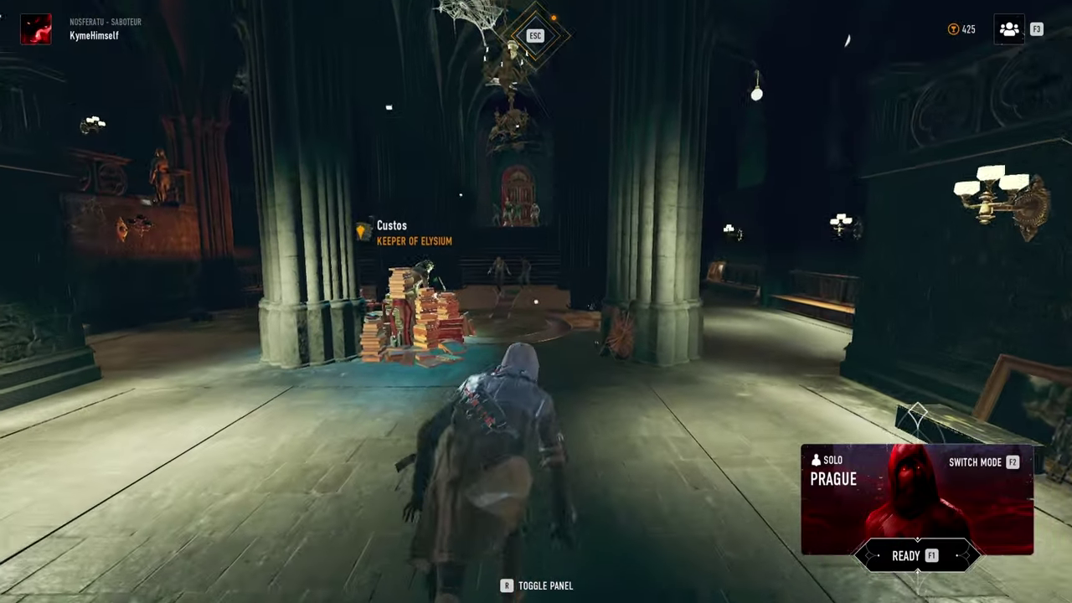
# - Run back and forth through Elysium's main hall past Custos to examine visibility around the pillars and stairs
pyautogui.press('w')
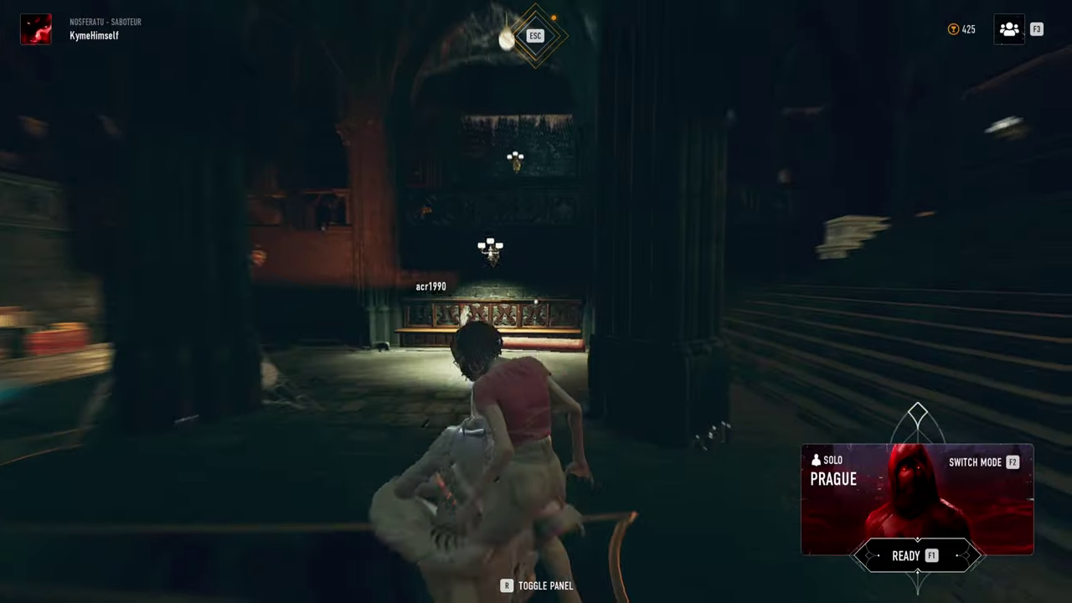
pyautogui.press('w')
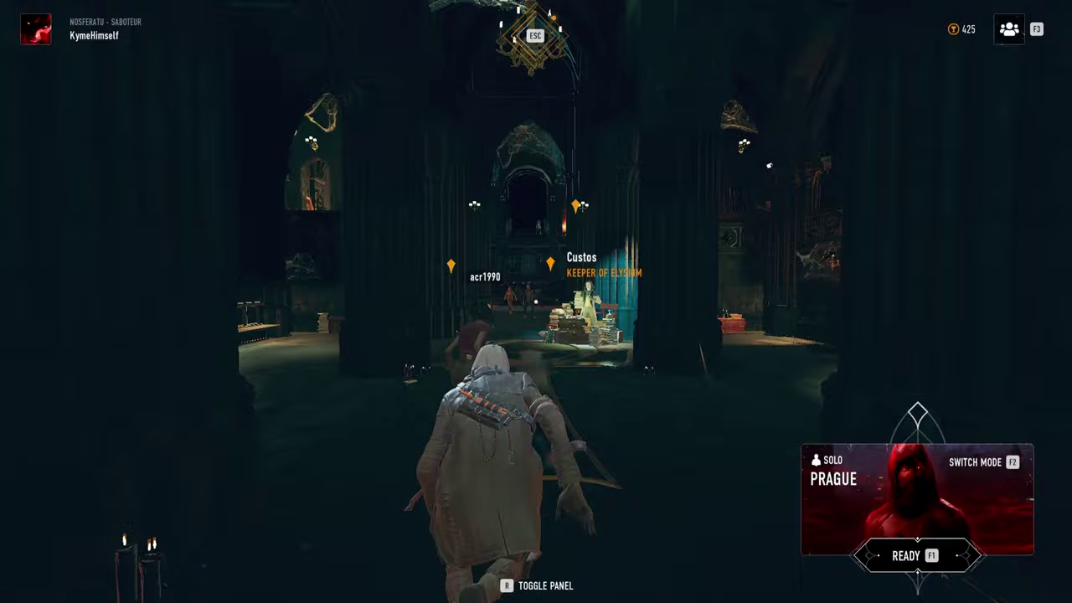
pyautogui.press('w')
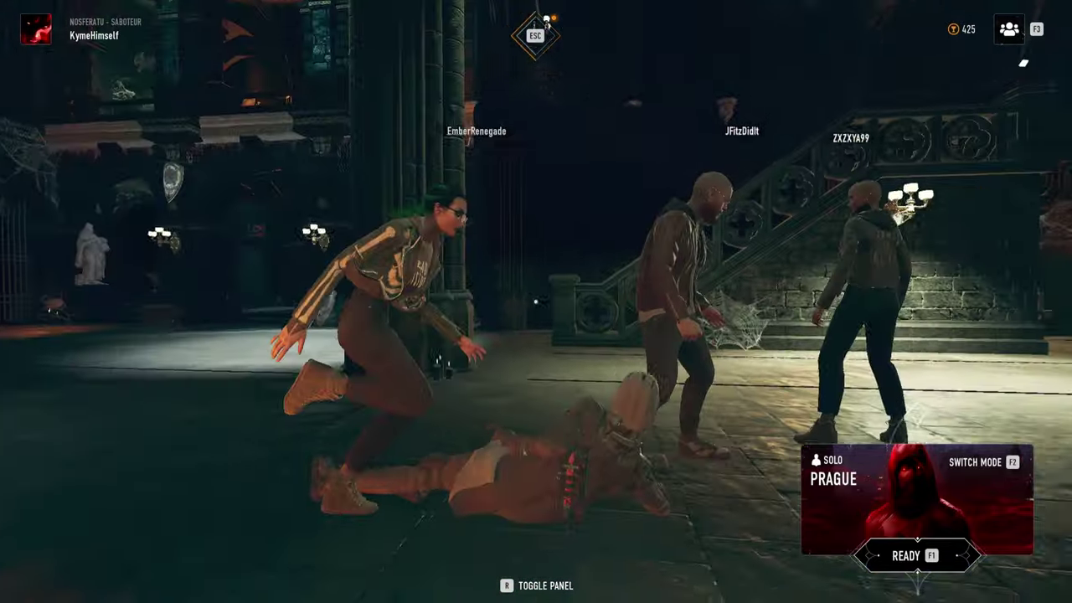
pyautogui.press('w')
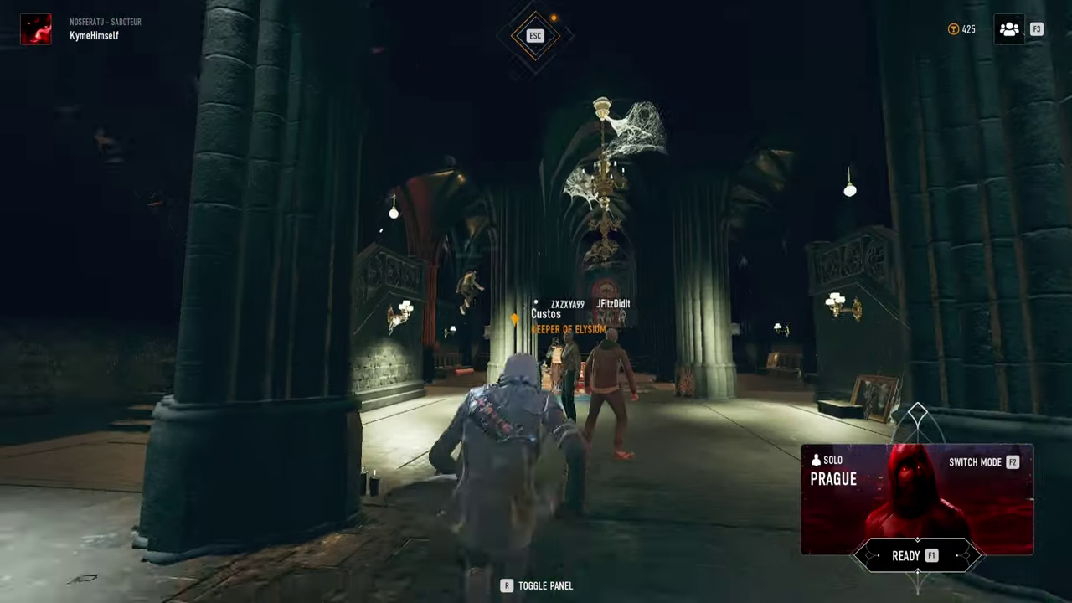
pyautogui.press('w')
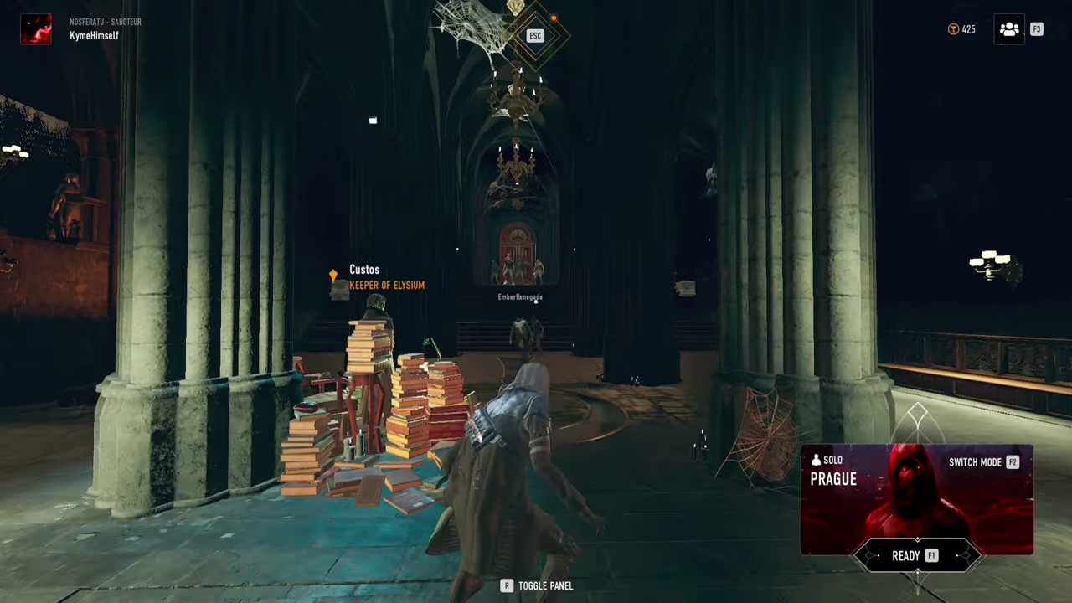
pyautogui.press('w')
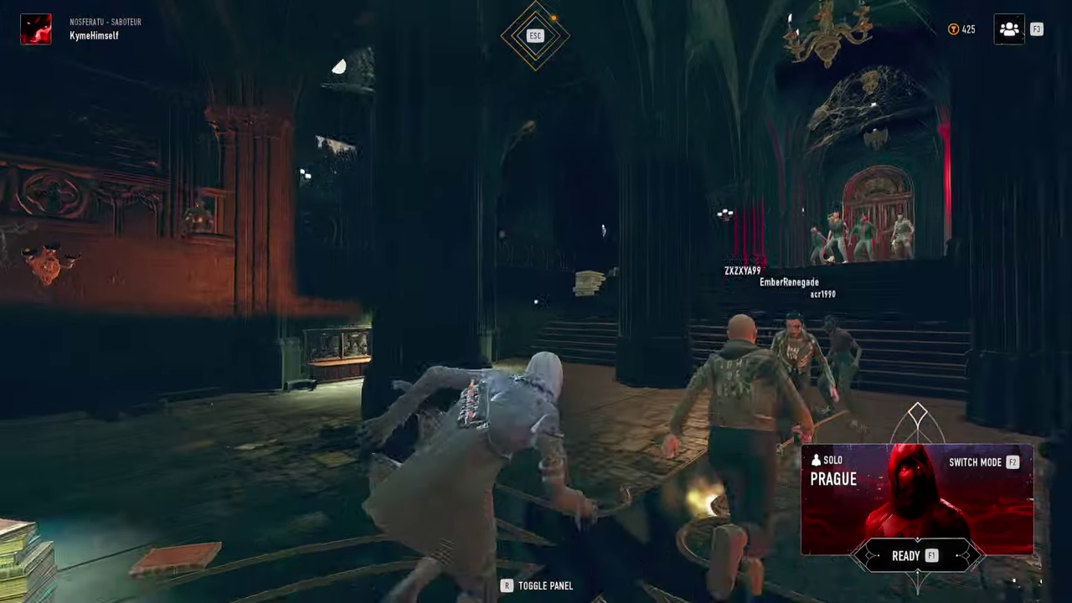
# - Examine visibility on the red-lit landing, along the dark upper gallery, and around Maia's altar area and the side aisle
pyautogui.press('w')
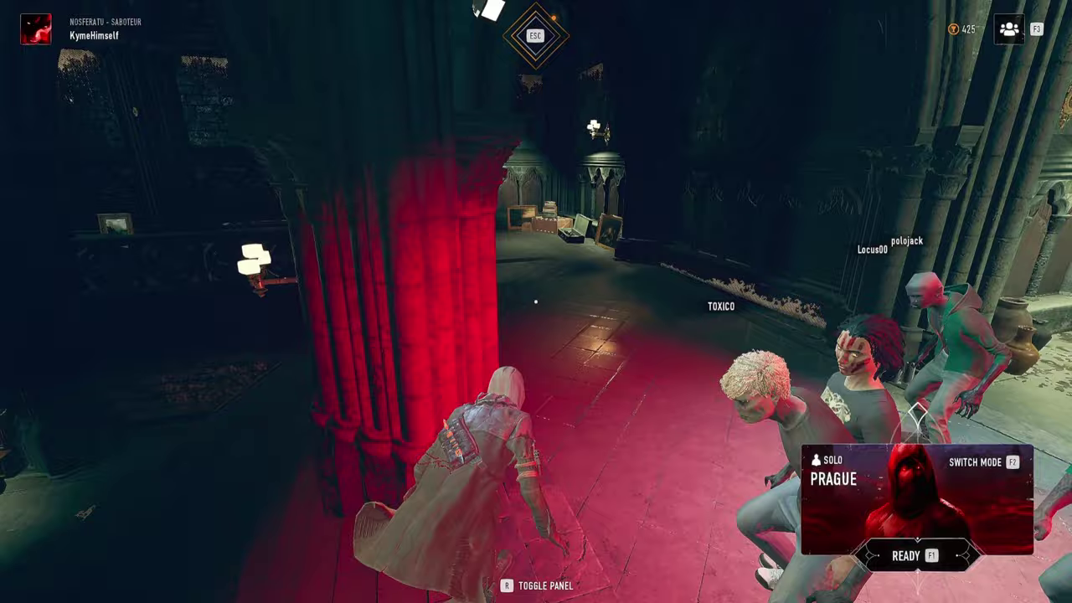
pyautogui.press('w')
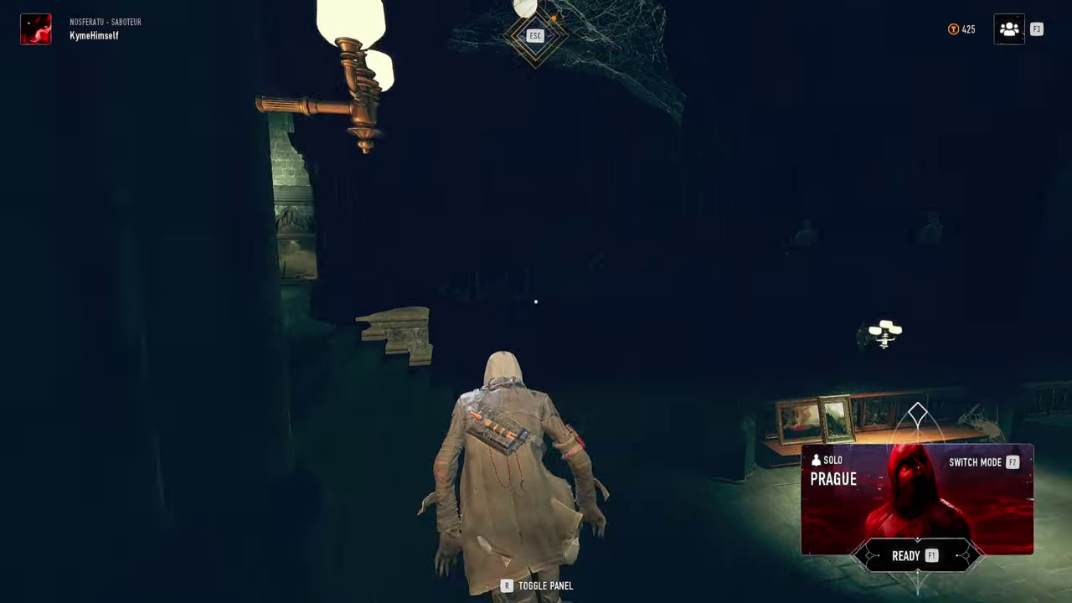
pyautogui.press('w')
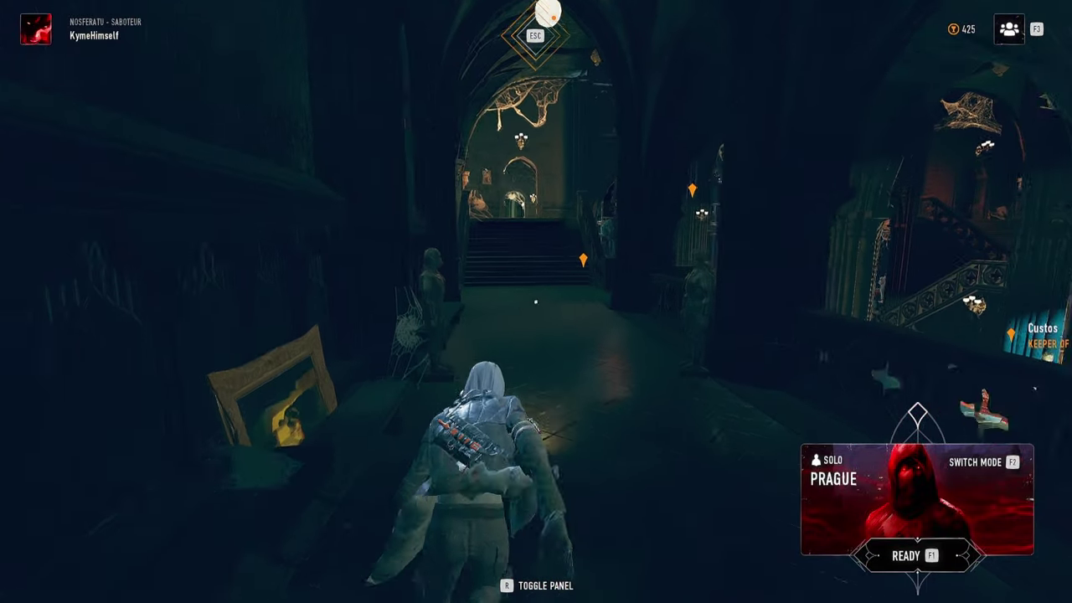
pyautogui.press('w')
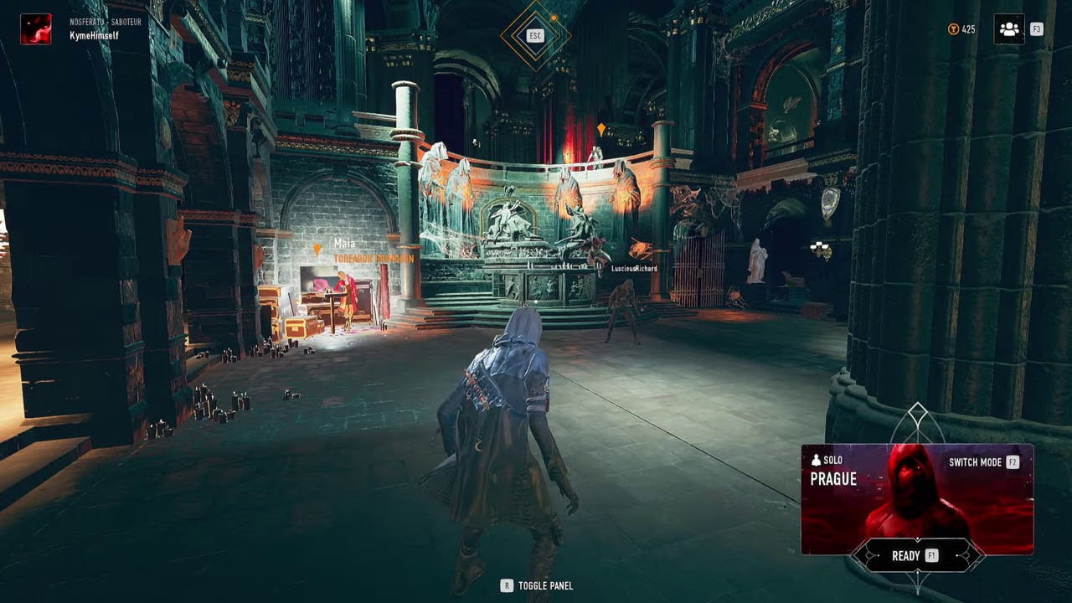
pyautogui.press('w')
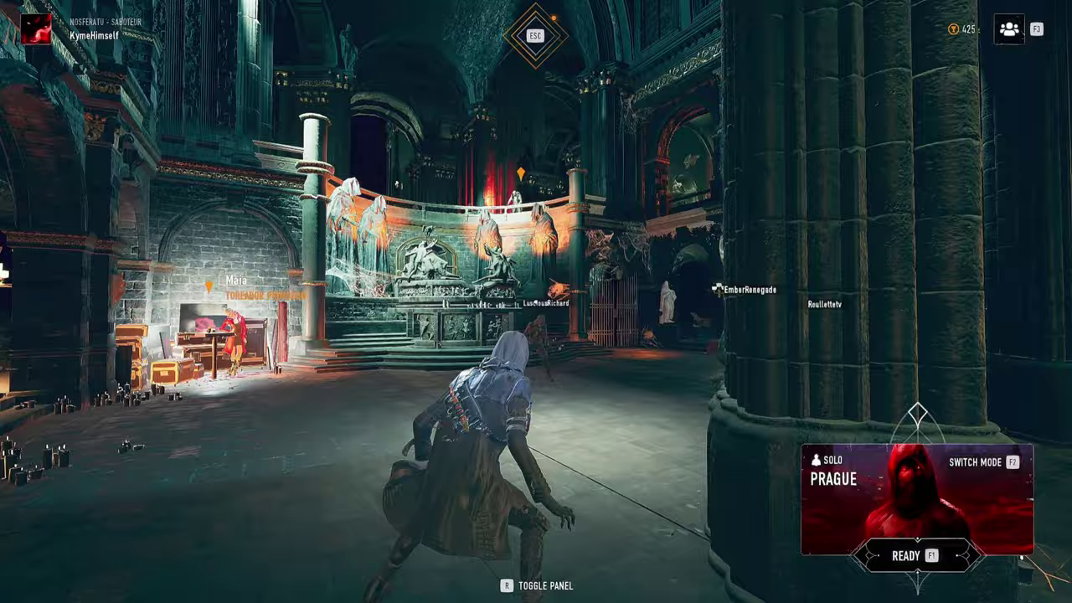
pyautogui.press('w')
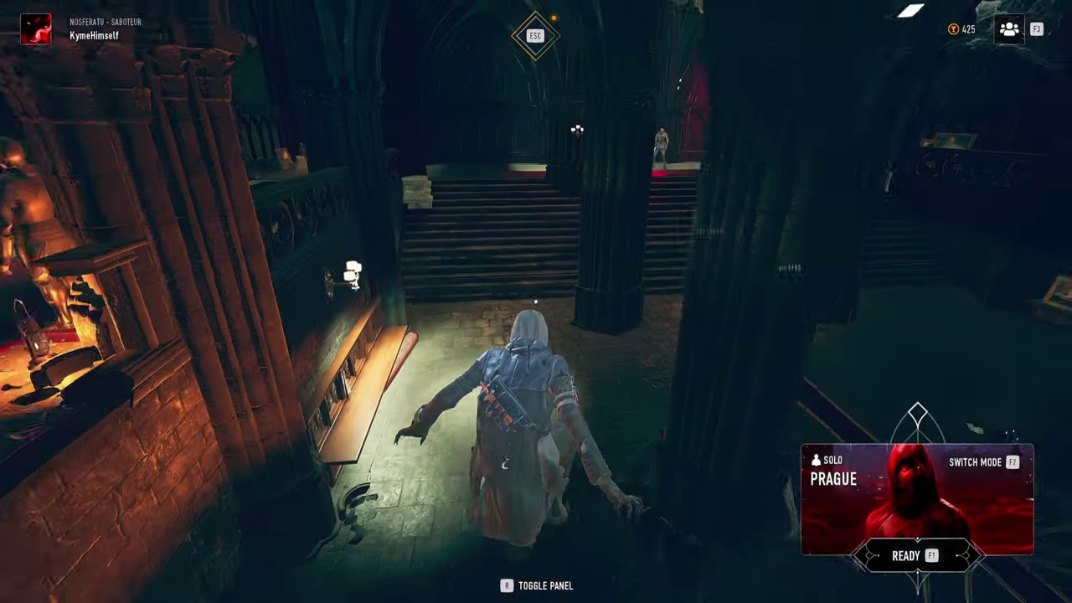
# - Compare visibility between the red-lit landing and the altar area, and finish facing the camera before the main stairs
pyautogui.press('w')
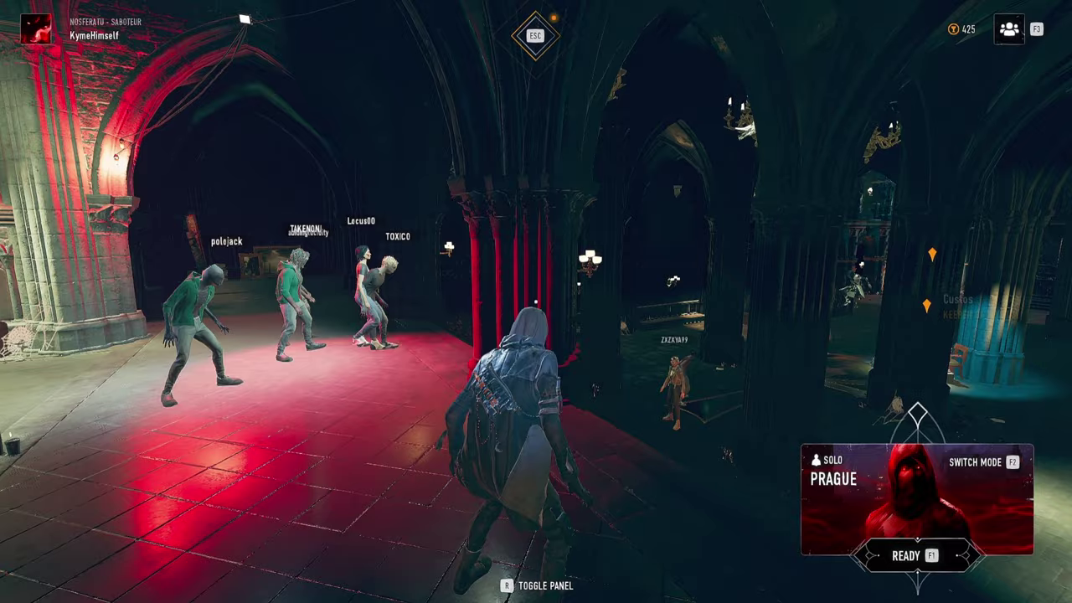
pyautogui.press('w')
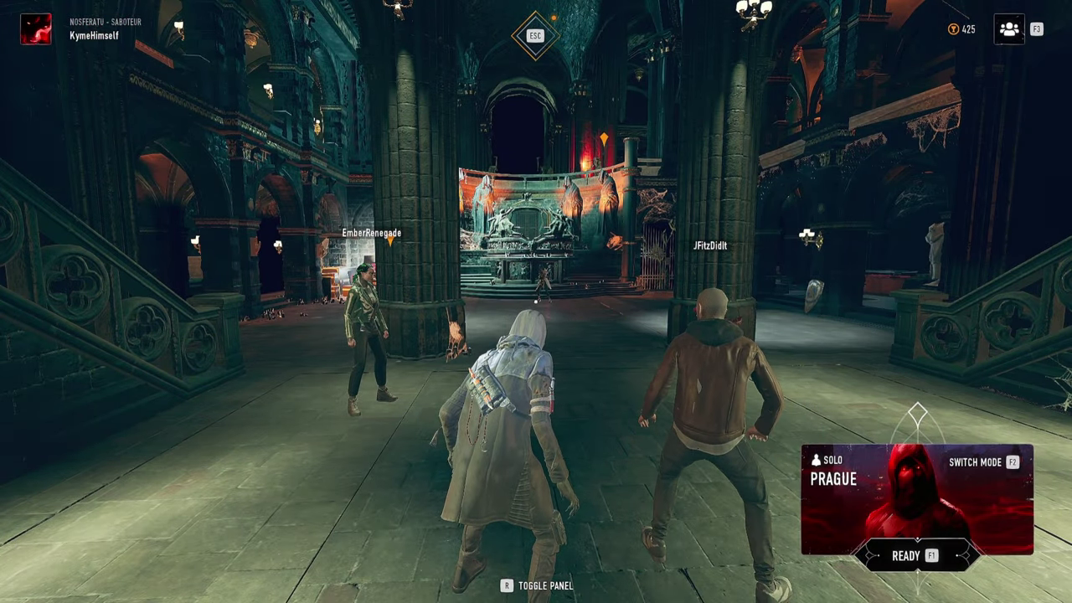
pyautogui.press('w')
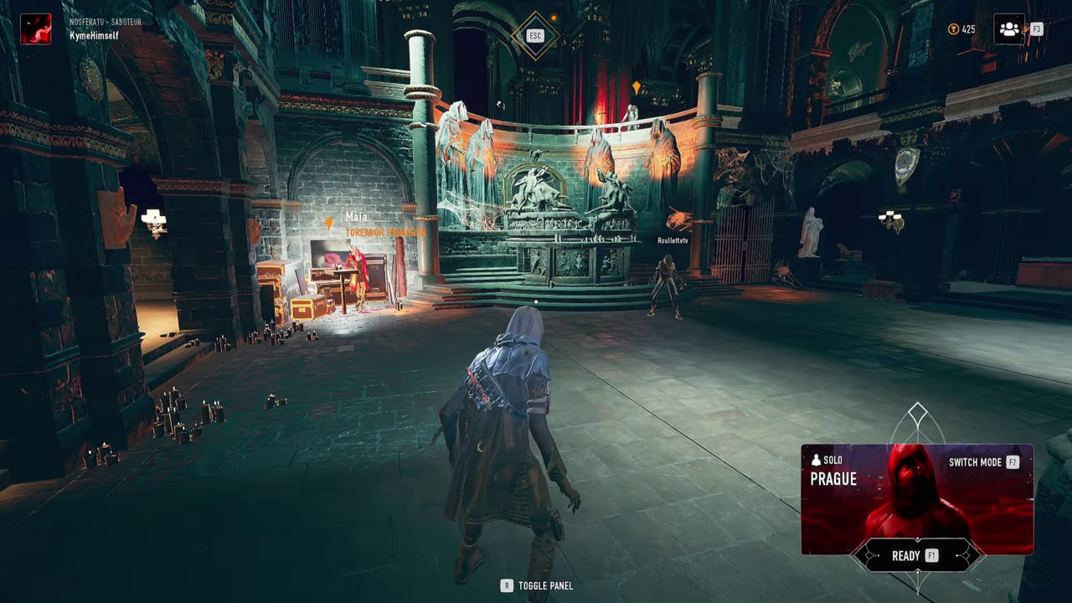
pyautogui.press('w')
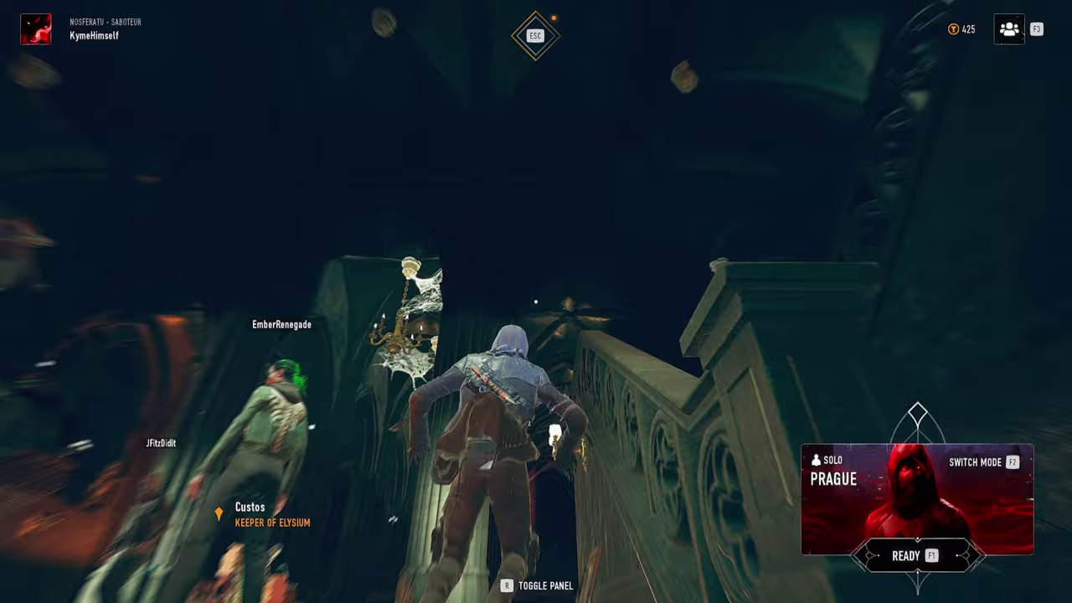
pyautogui.press('w')
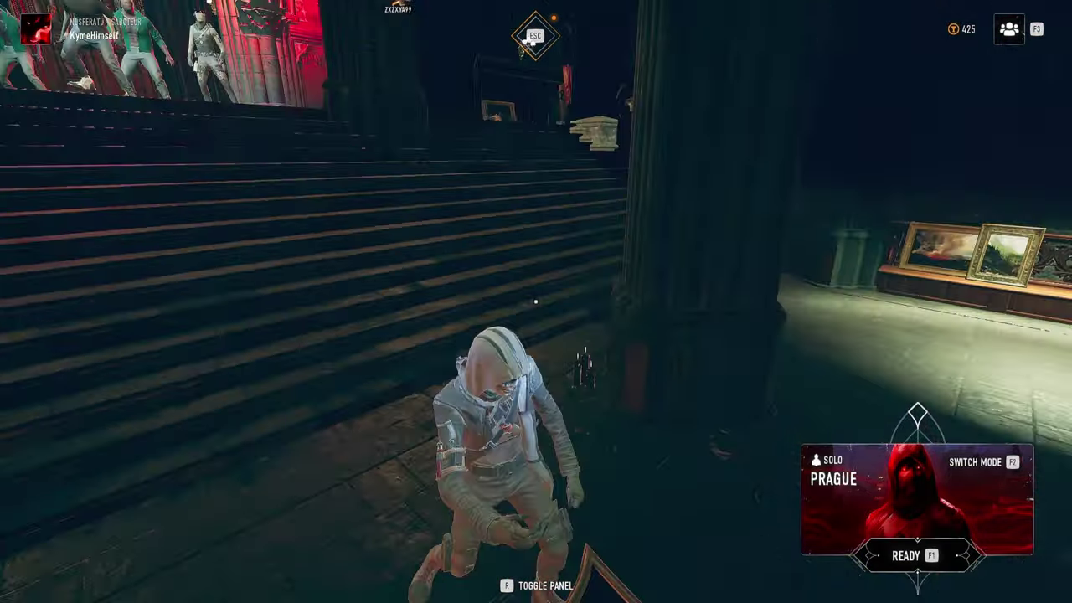
pyautogui.press('w')
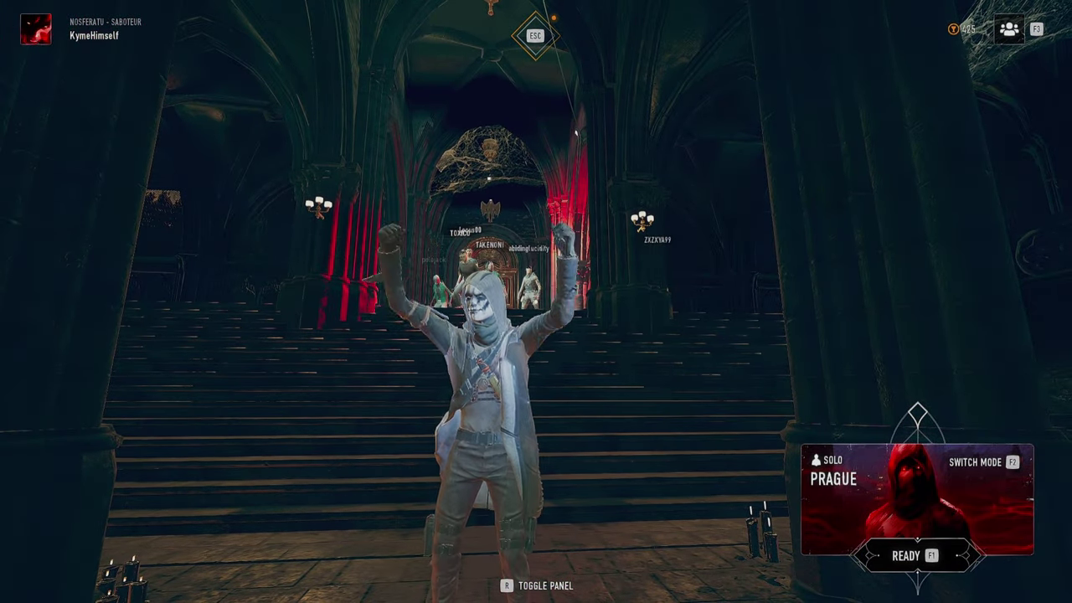